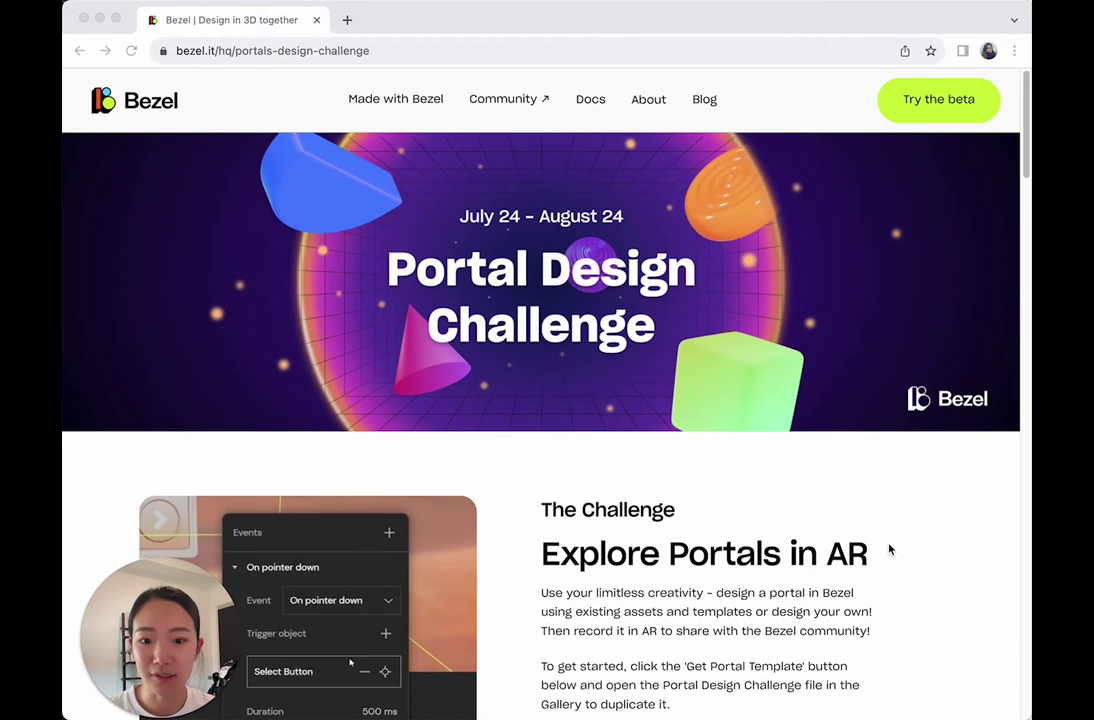
# Step: Read the Portal Design Challenge page, covering the challenge description, the template link and the submission period
pyautogui.scroll(-2, 889, 549)
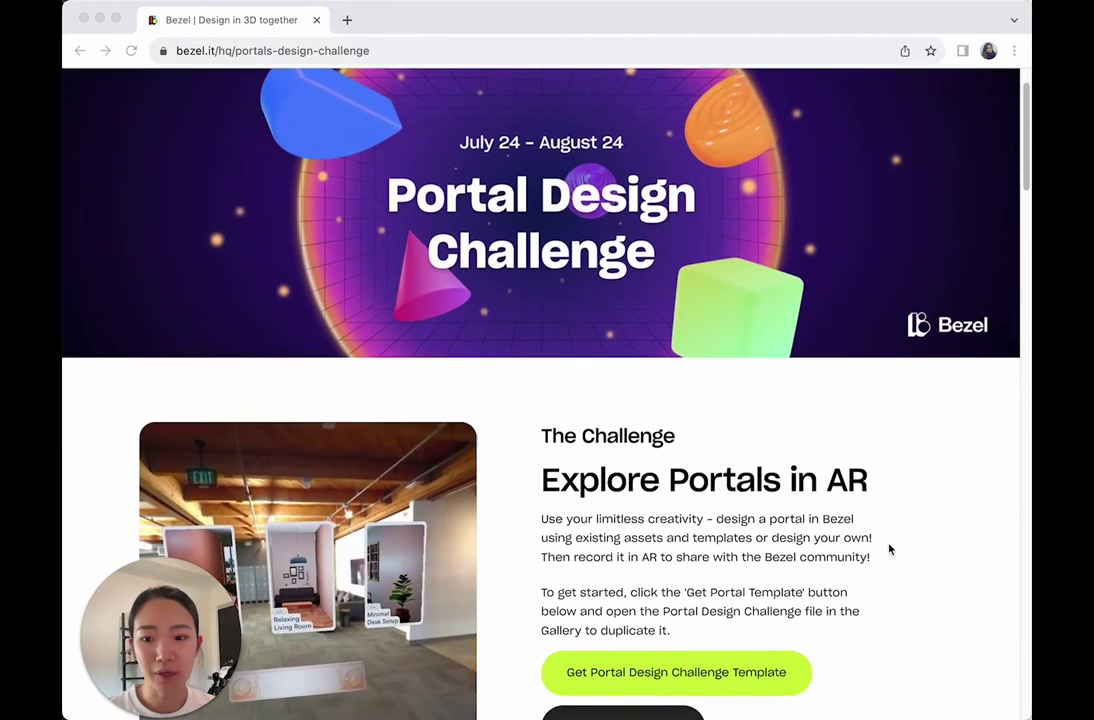
pyautogui.scroll(-4, 889, 549)
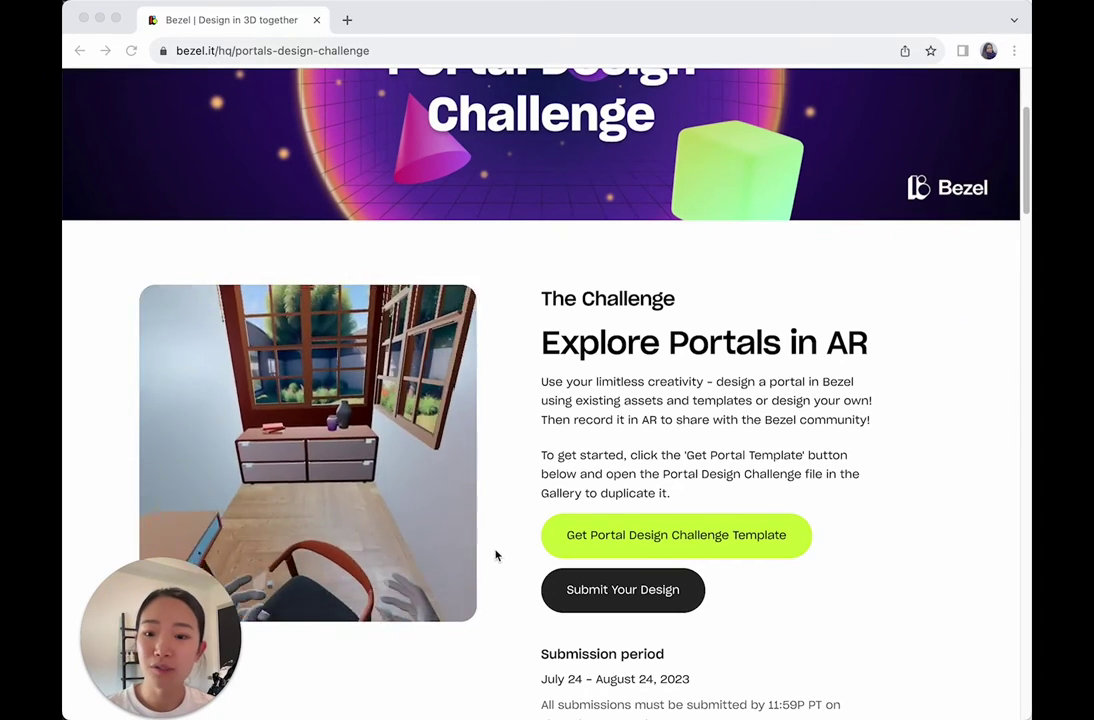
pyautogui.scroll(-15, 495, 555)
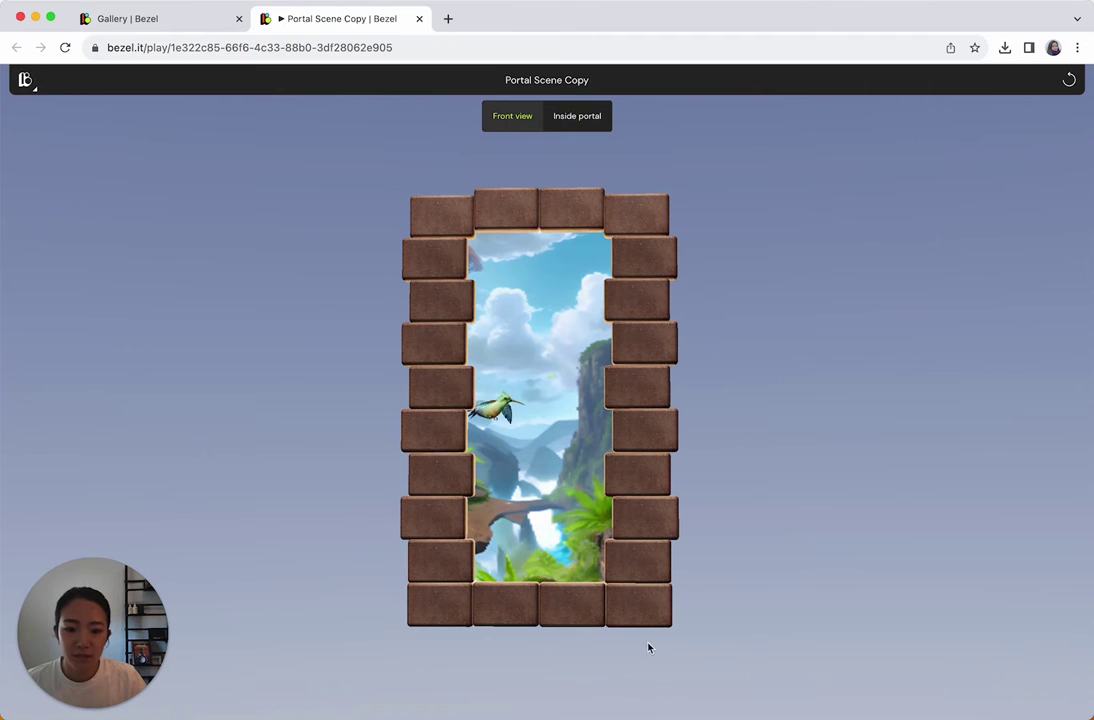
# Step: Preview the Portal Scene Copy from the front view and from inside the portal, looking around the environment
pyautogui.moveTo(742, 628)
pyautogui.mouseDown()
pyautogui.moveTo(703, 636)
pyautogui.moveTo(788, 679)
pyautogui.moveTo(782, 624)
pyautogui.moveTo(752, 620)
pyautogui.mouseUp()
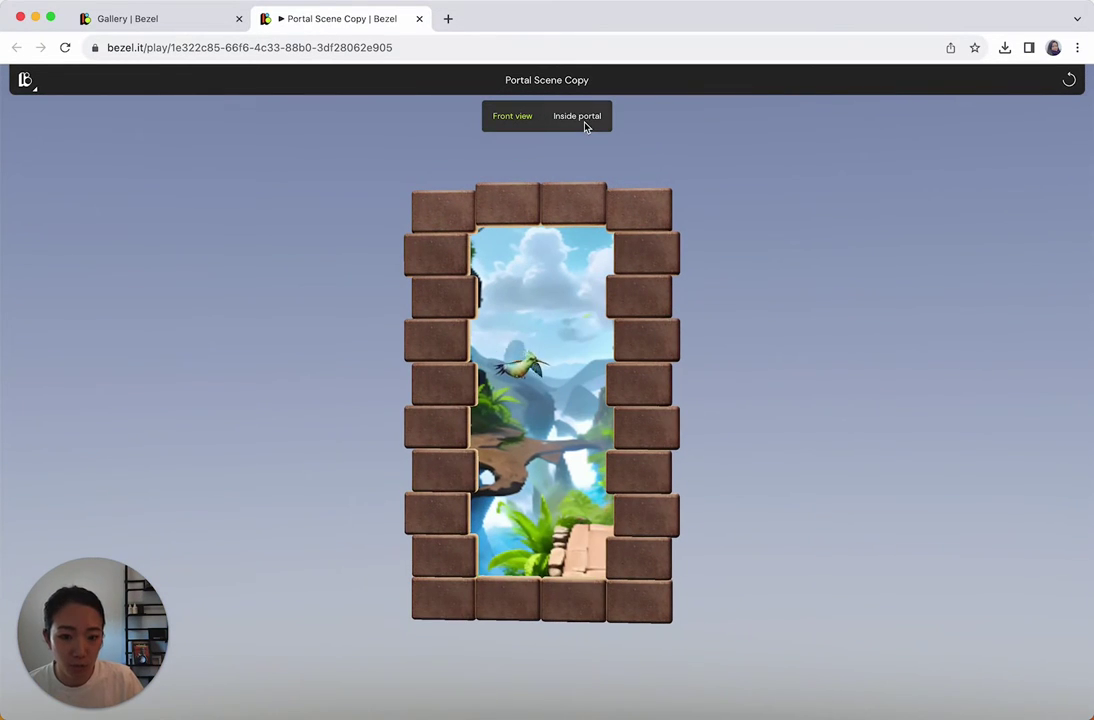
pyautogui.click(578, 122)
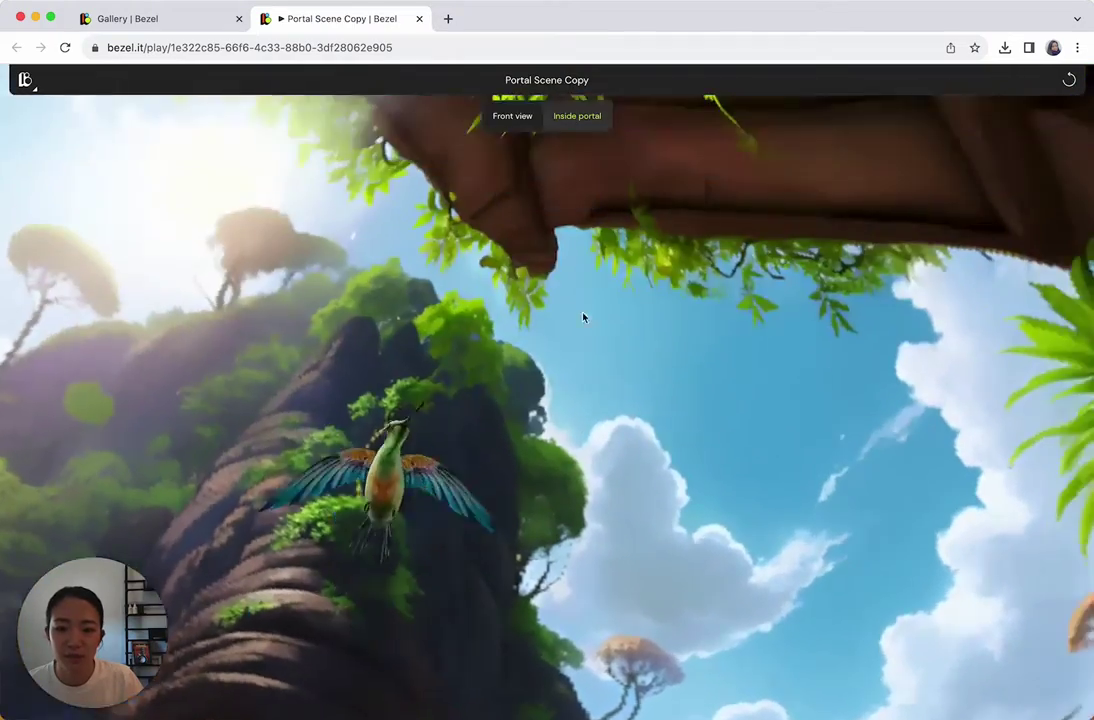
pyautogui.moveTo(583, 314); pyautogui.dragTo(812, 487)
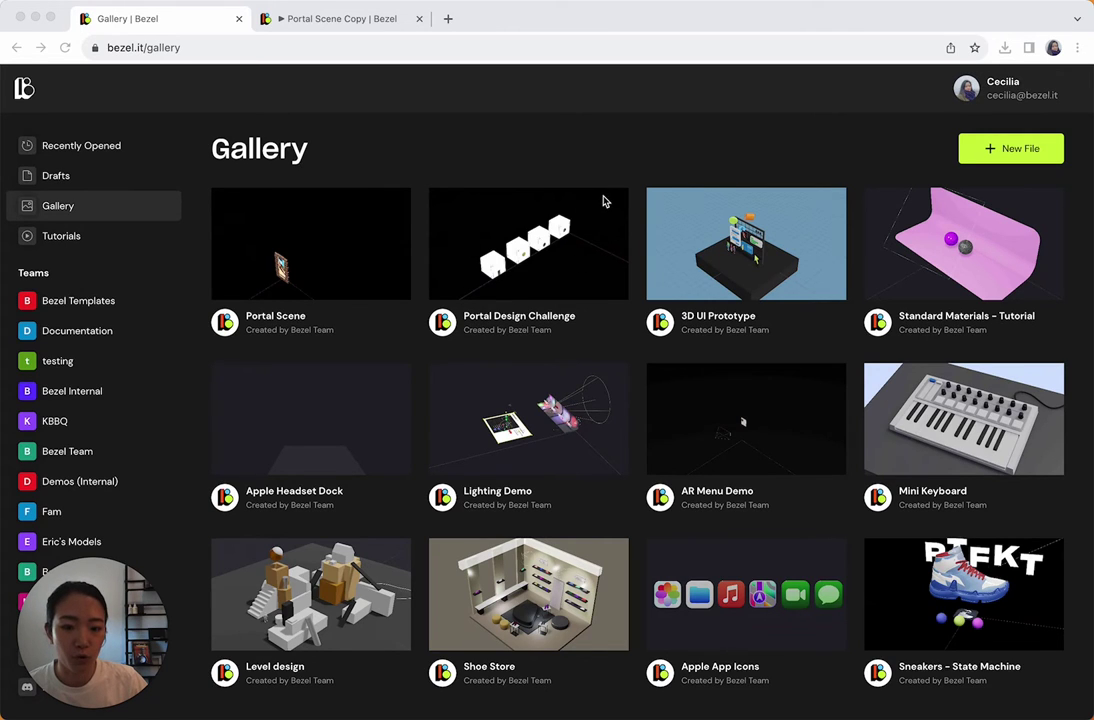
# Step: Open the Portal Design Challenge file from the gallery and inspect its row of four portal boxes
pyautogui.click(558, 273)
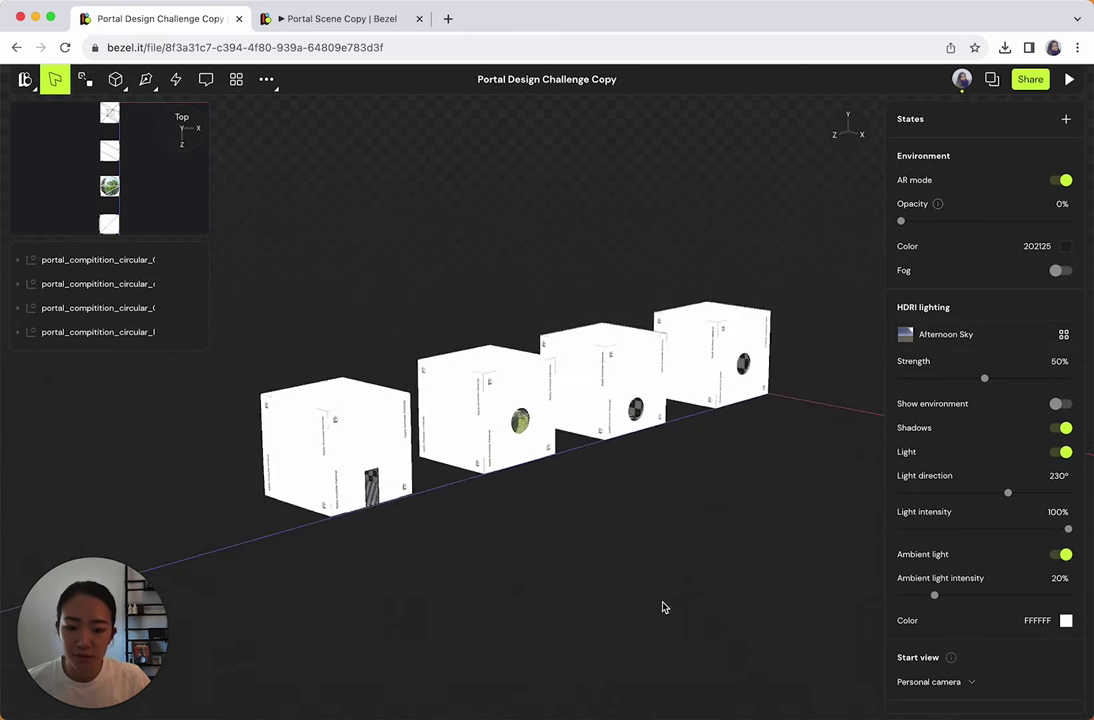
pyautogui.moveTo(662, 606)
pyautogui.mouseDown()
pyautogui.moveTo(608, 598)
pyautogui.moveTo(525, 618)
pyautogui.moveTo(678, 624)
pyautogui.moveTo(674, 613)
pyautogui.mouseUp()
pyautogui.scroll(5, 354, 506)
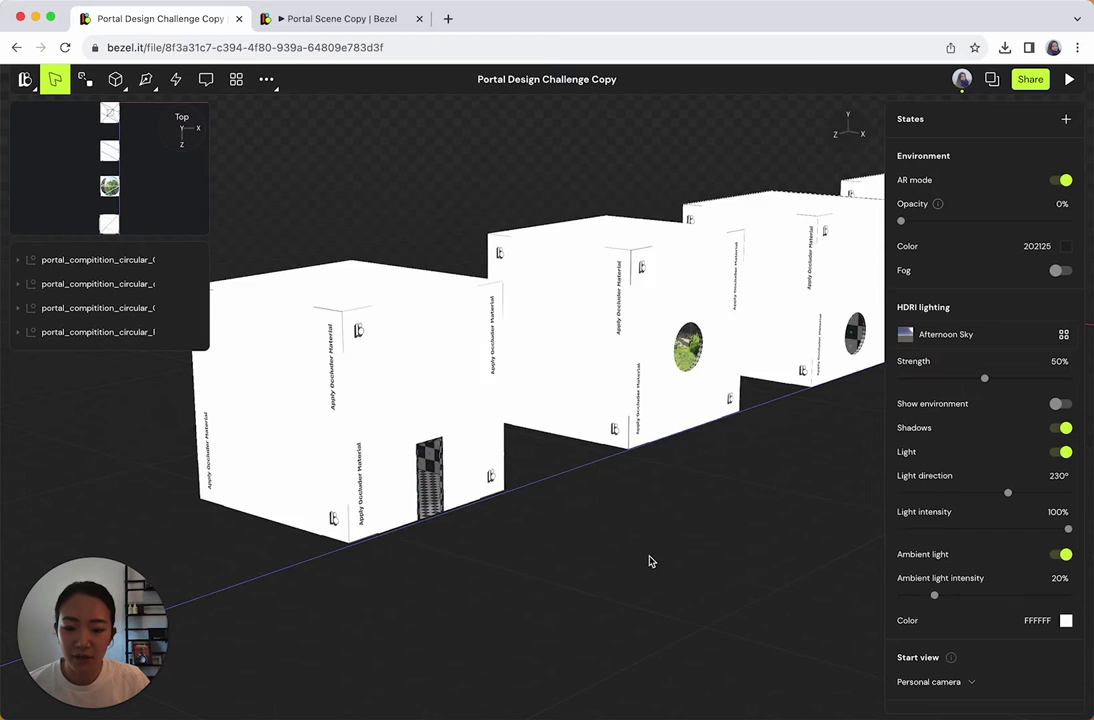
pyautogui.moveTo(651, 557); pyautogui.dragTo(784, 545)
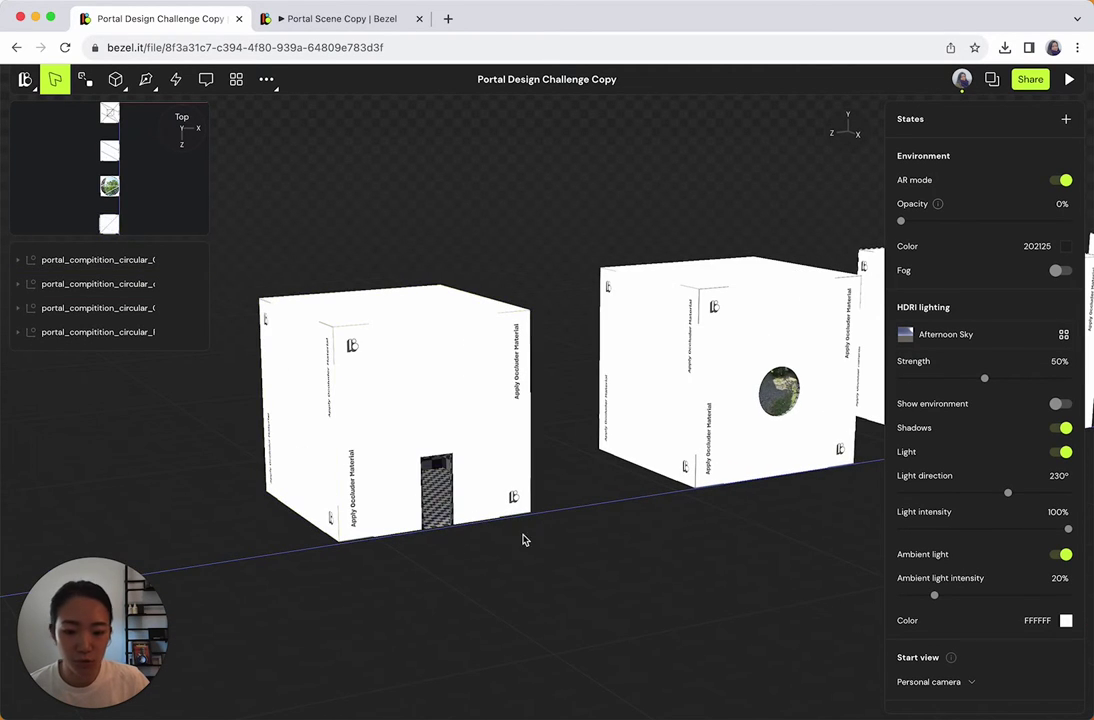
pyautogui.moveTo(523, 537); pyautogui.dragTo(497, 620)
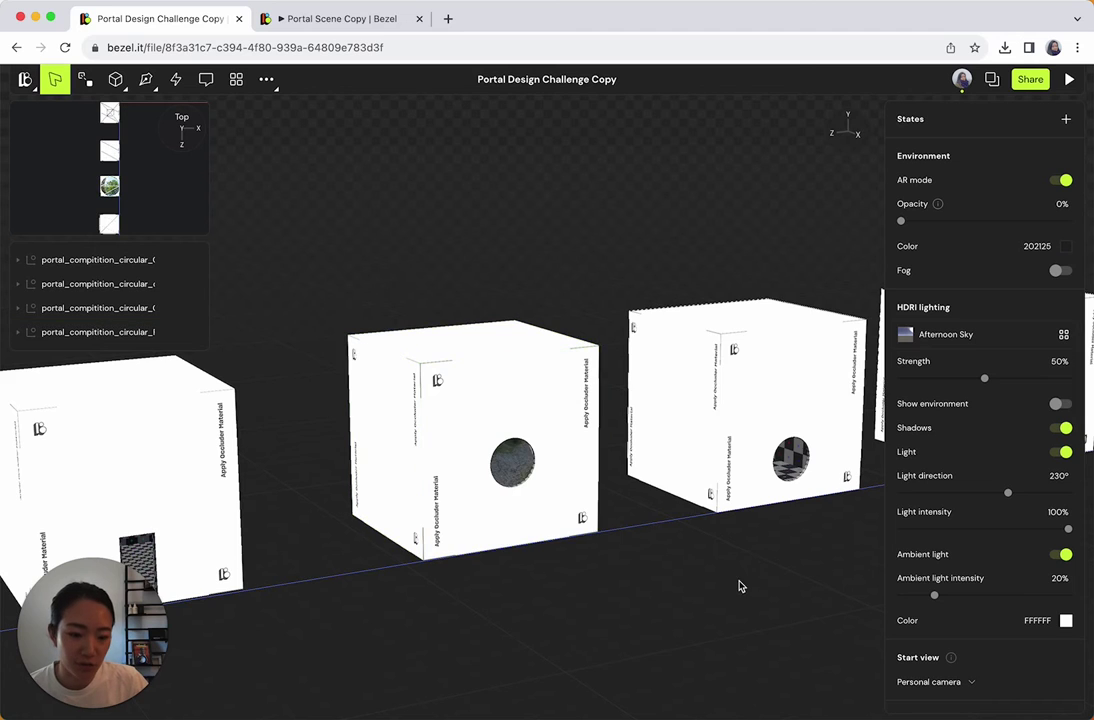
pyautogui.moveTo(740, 584); pyautogui.dragTo(156, 545)
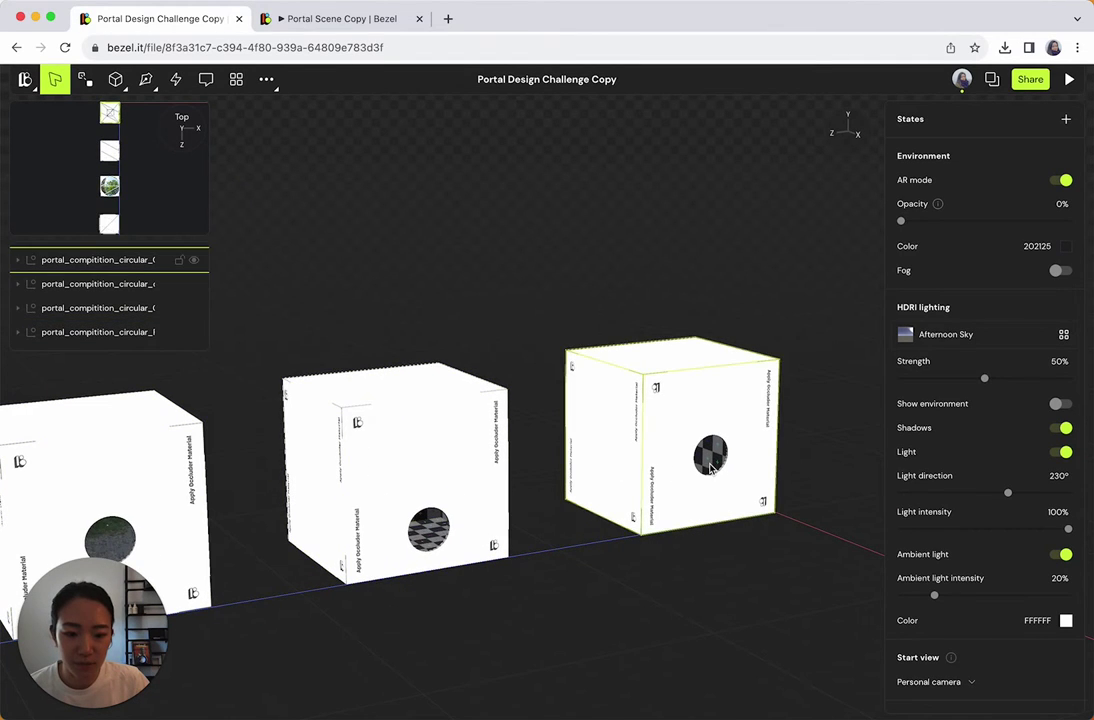
pyautogui.moveTo(388, 647); pyautogui.dragTo(639, 543)
pyautogui.scroll(-8, 639, 543)
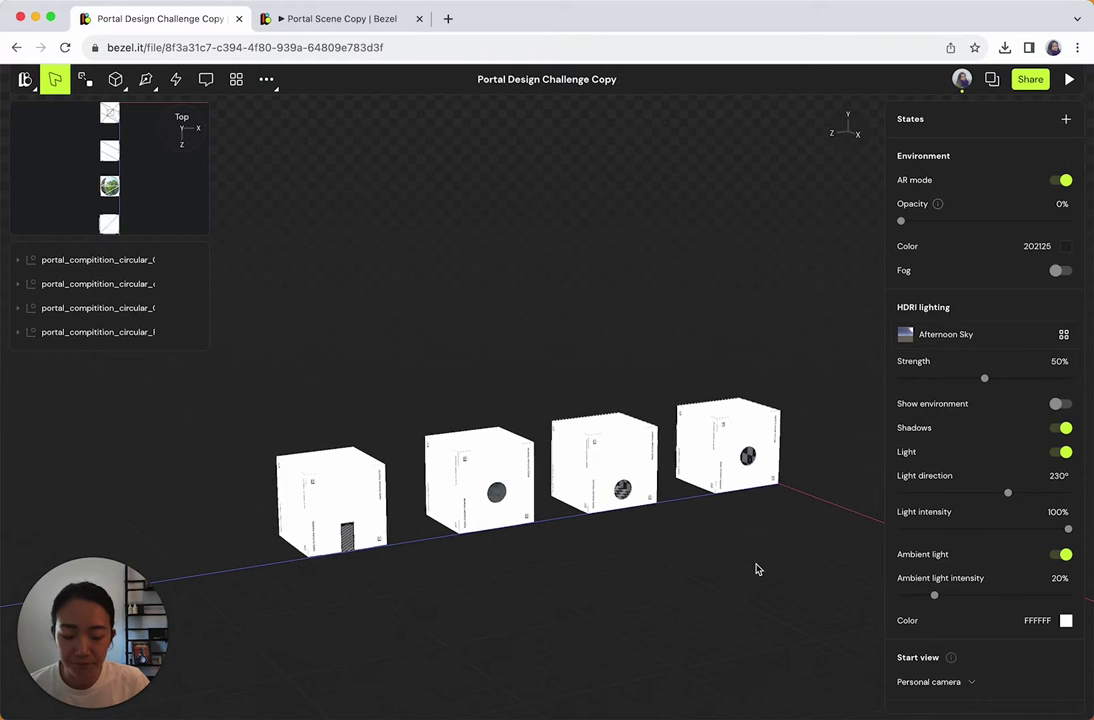
# Step: Delete the three boxes with circular openings, keeping only the box with the rectangular door
pyautogui.moveTo(757, 569); pyautogui.dragTo(738, 590)
pyautogui.moveTo(784, 605); pyautogui.dragTo(735, 563, button='right')
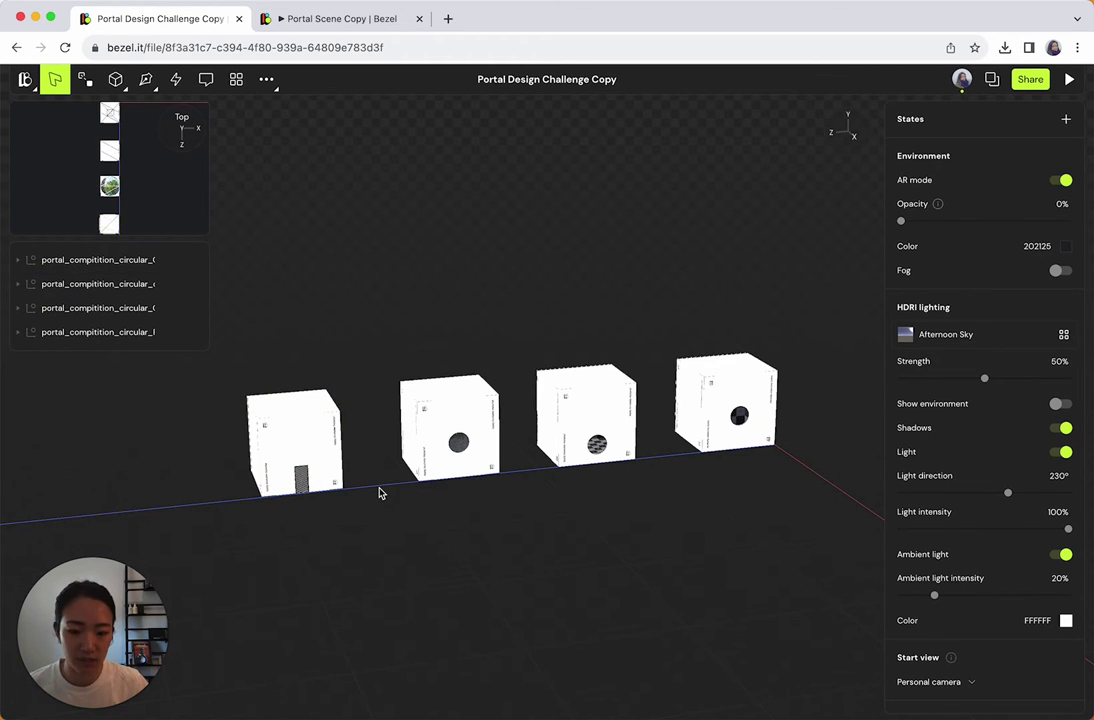
pyautogui.moveTo(405, 548); pyautogui.dragTo(438, 558)
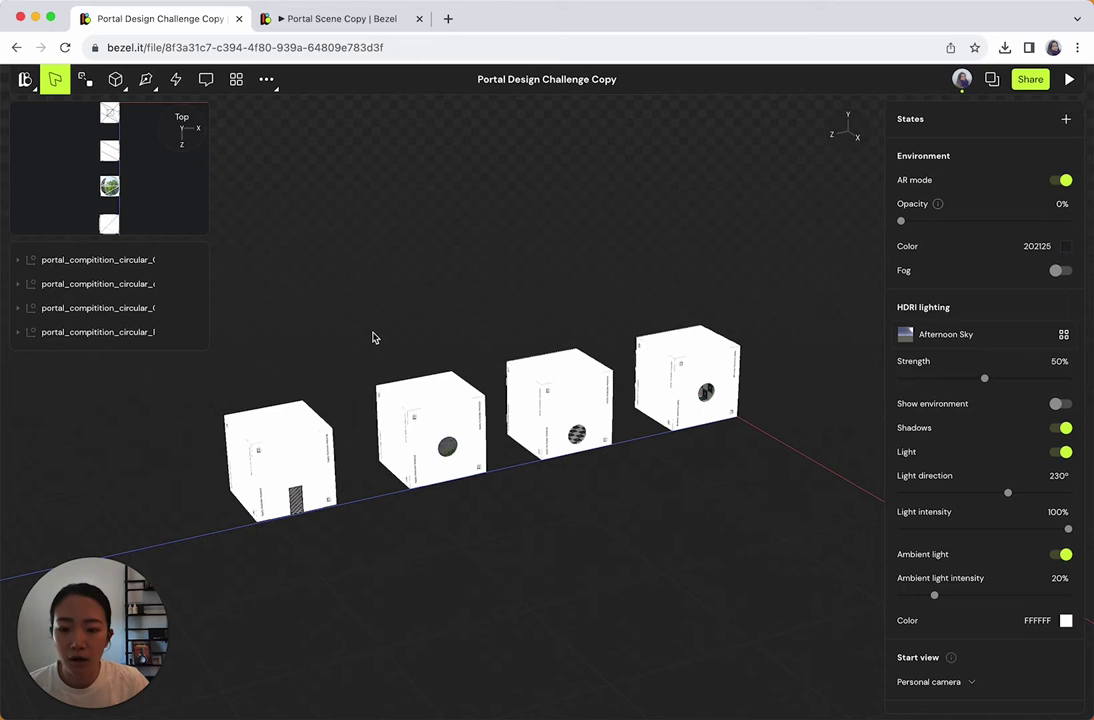
pyautogui.moveTo(372, 338); pyautogui.dragTo(811, 557)
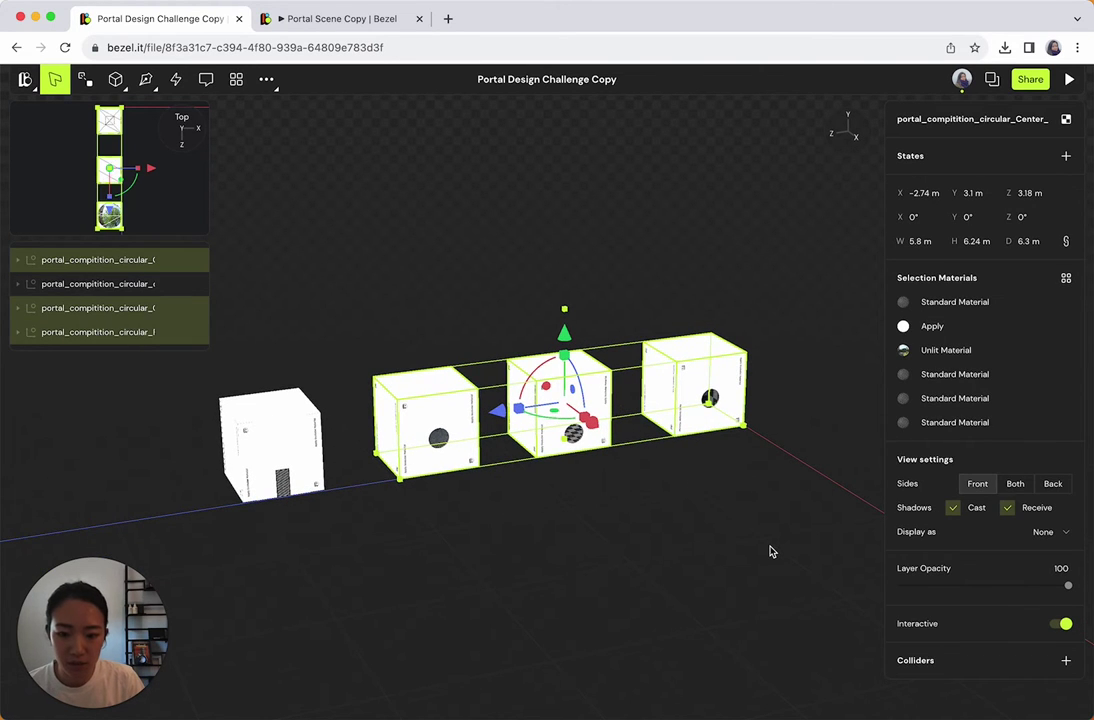
pyautogui.press('Delete')
# Step: Shift the remaining door box along the Z axis to 0.05 m to centre its doorway on the origin
pyautogui.moveTo(163, 360); pyautogui.dragTo(784, 456)
pyautogui.moveTo(784, 456); pyautogui.dragTo(675, 446, button='right')
pyautogui.moveTo(748, 536); pyautogui.dragTo(590, 516, button='middle')
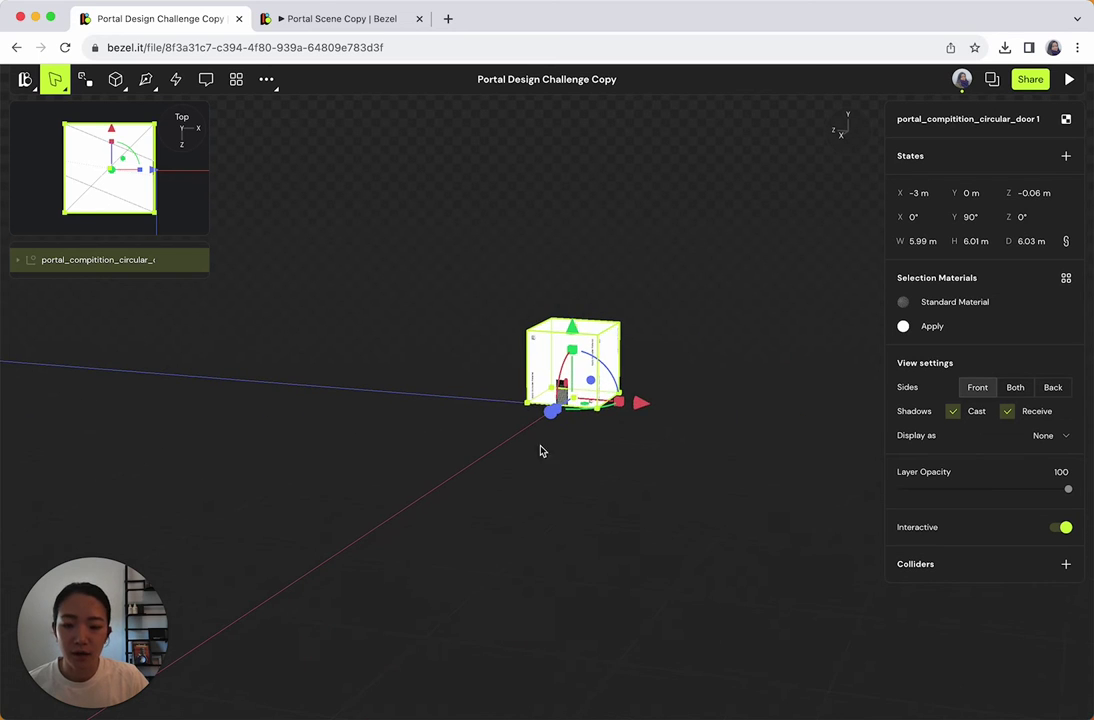
pyautogui.scroll(10, 561, 415)
pyautogui.moveTo(588, 479); pyautogui.dragTo(521, 672)
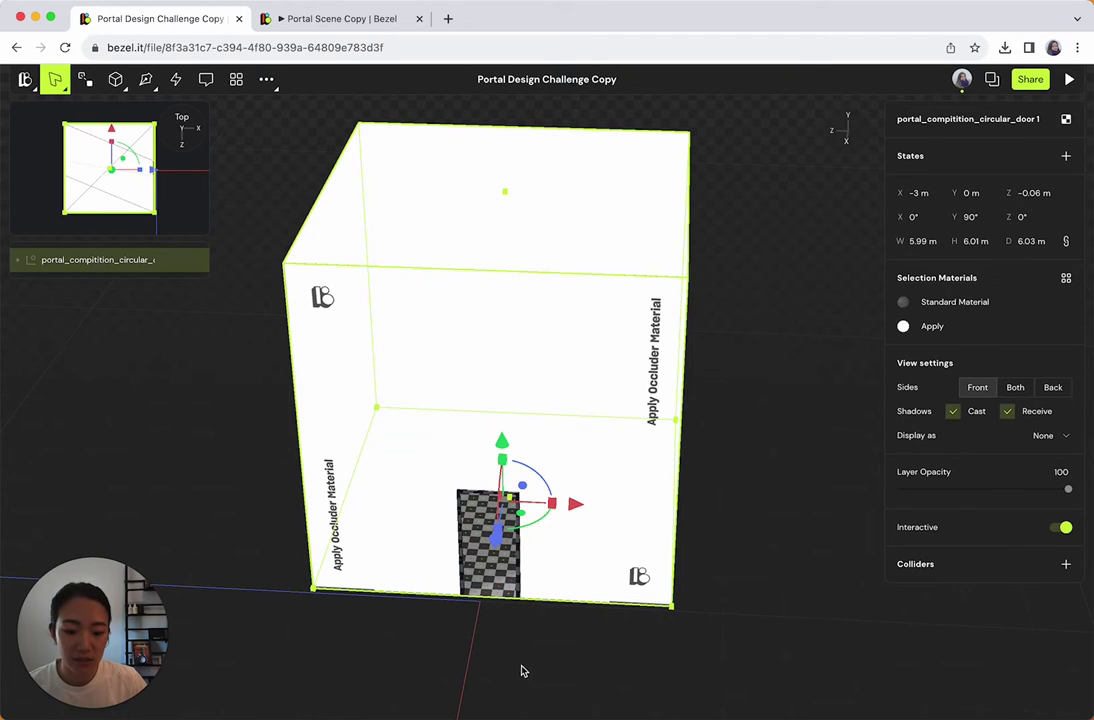
pyautogui.moveTo(591, 504); pyautogui.dragTo(569, 508)
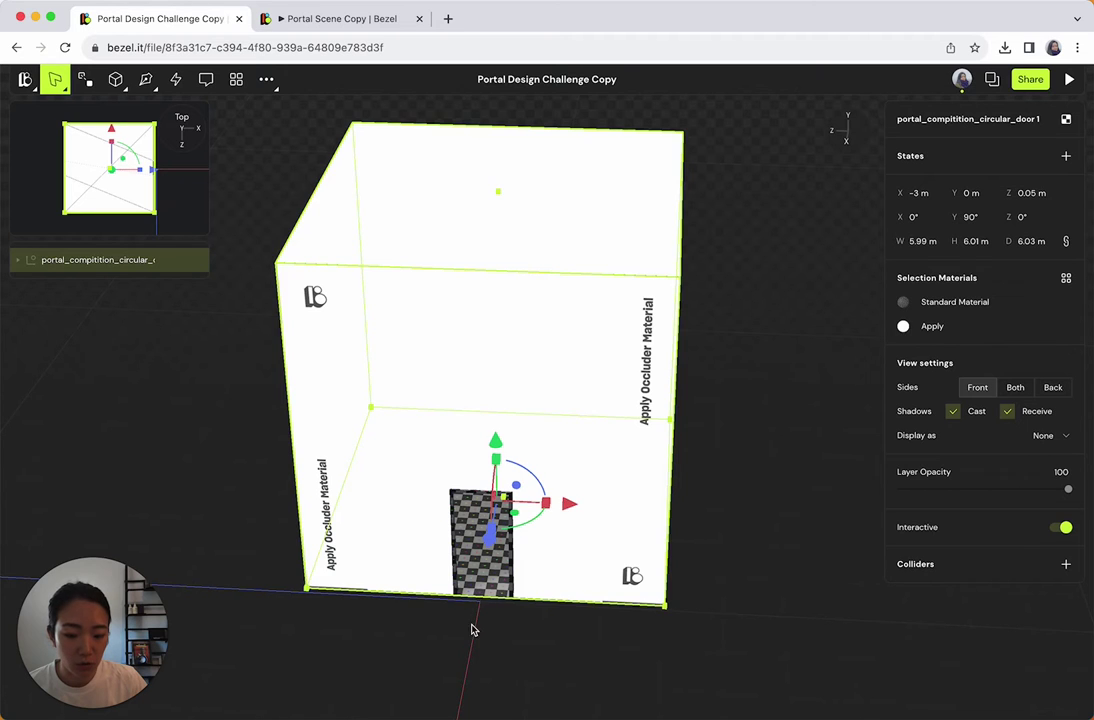
pyautogui.moveTo(516, 655); pyautogui.dragTo(437, 576)
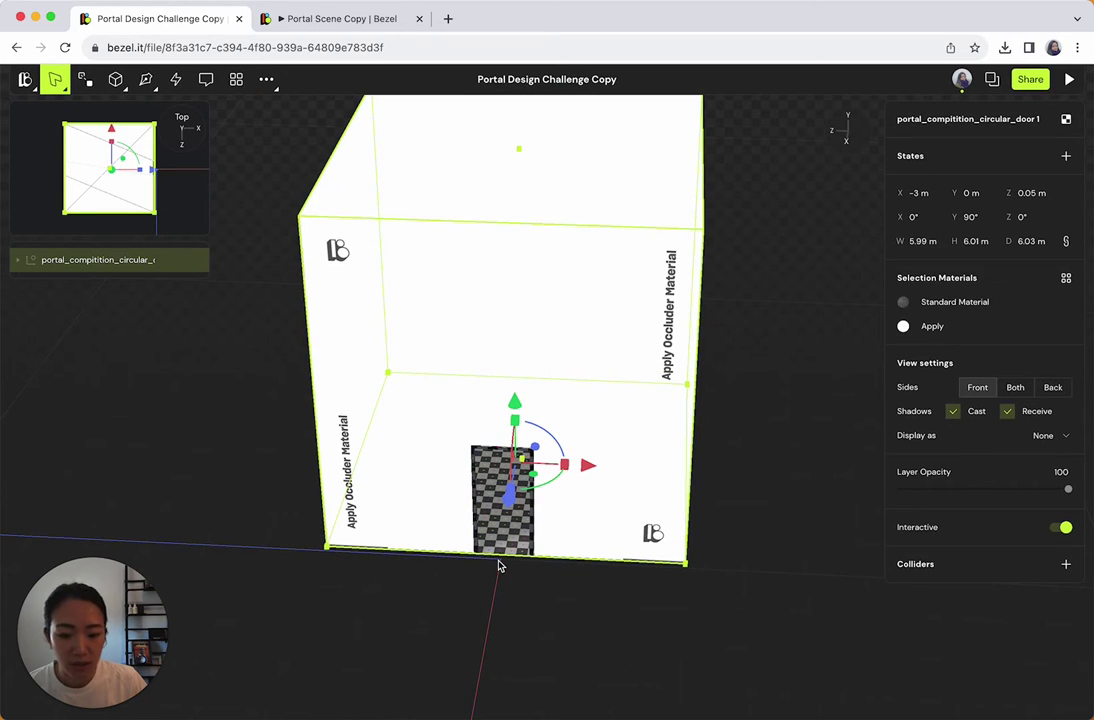
pyautogui.moveTo(489, 639); pyautogui.dragTo(513, 662)
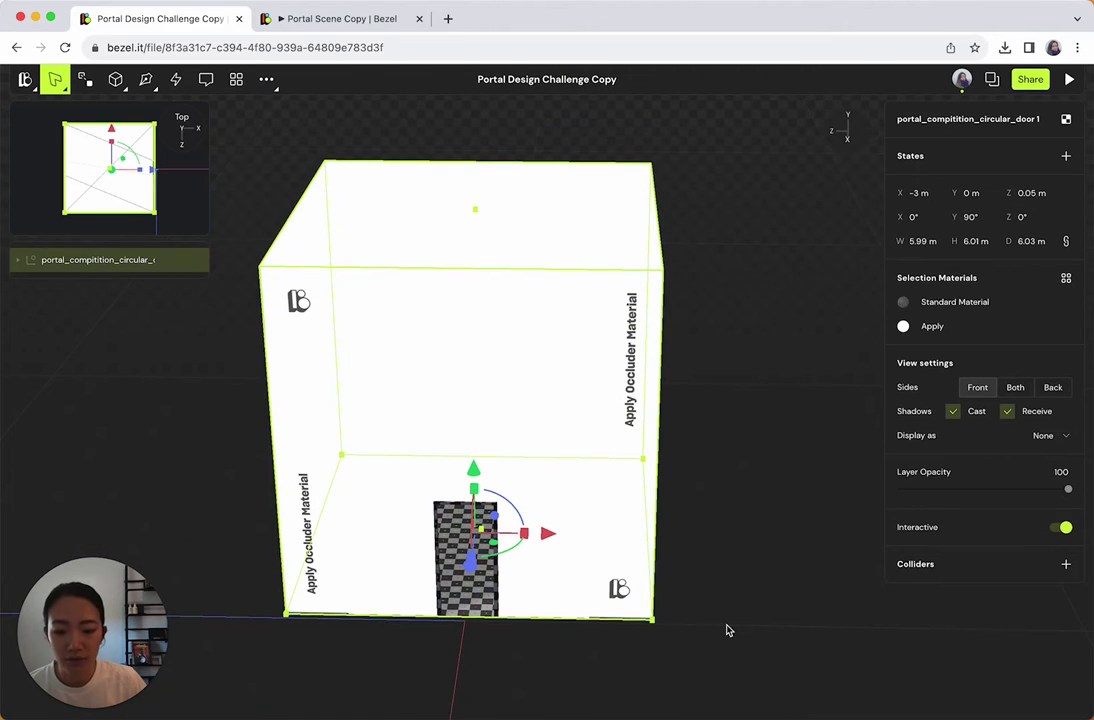
pyautogui.click(754, 601)
pyautogui.moveTo(754, 601); pyautogui.dragTo(681, 613)
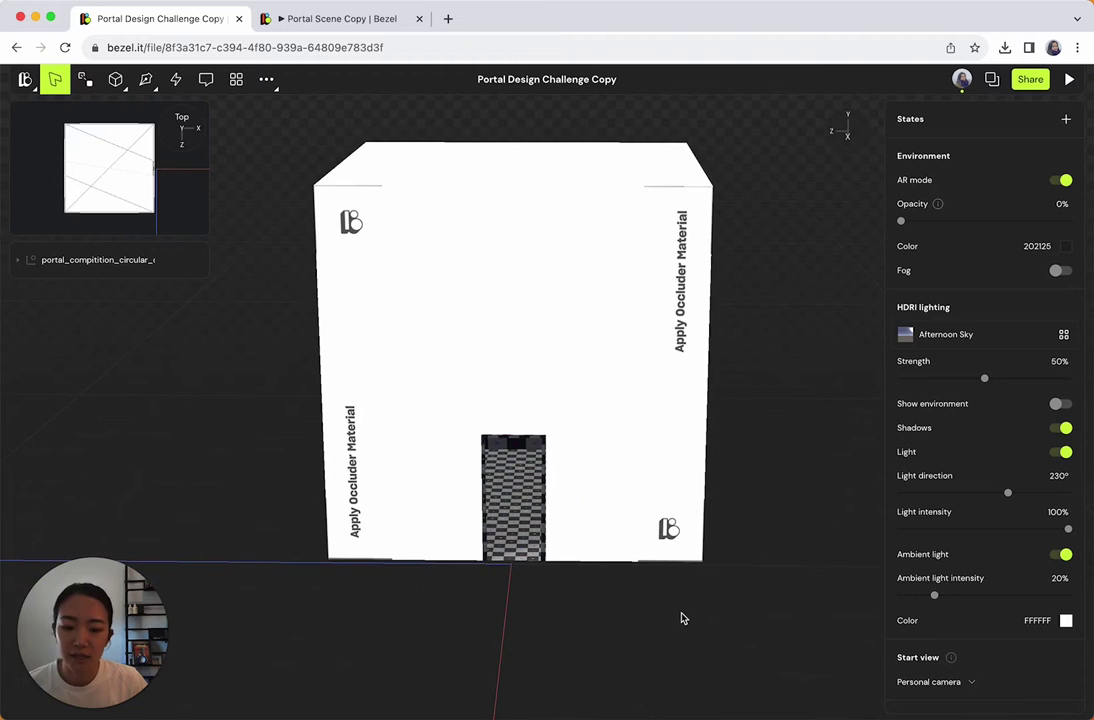
# Step: Switch to the Portal Scene Copy preview, examine the environment through its brick portal, and return to the Portal Design Challenge Copy file
pyautogui.click(365, 24)
pyautogui.moveTo(784, 508)
pyautogui.mouseDown()
pyautogui.moveTo(768, 541)
pyautogui.moveTo(854, 492)
pyautogui.moveTo(811, 436)
pyautogui.moveTo(781, 436)
pyautogui.moveTo(706, 483)
pyautogui.moveTo(741, 512)
pyautogui.moveTo(781, 514)
pyautogui.mouseUp()
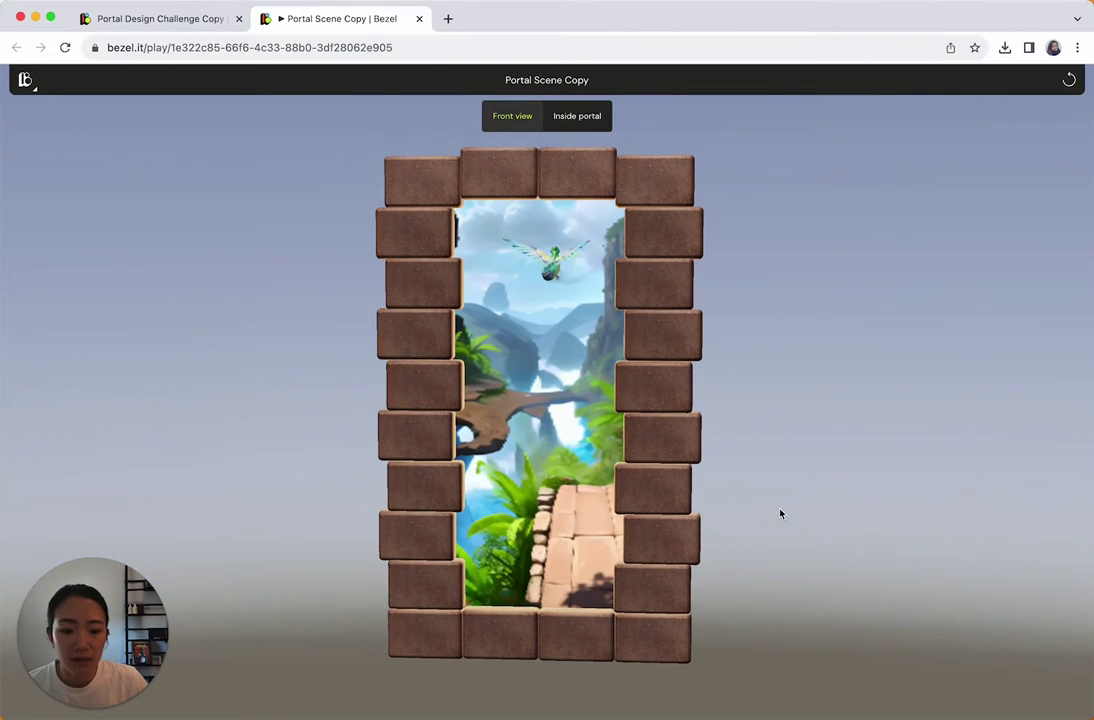
pyautogui.click(123, 22)
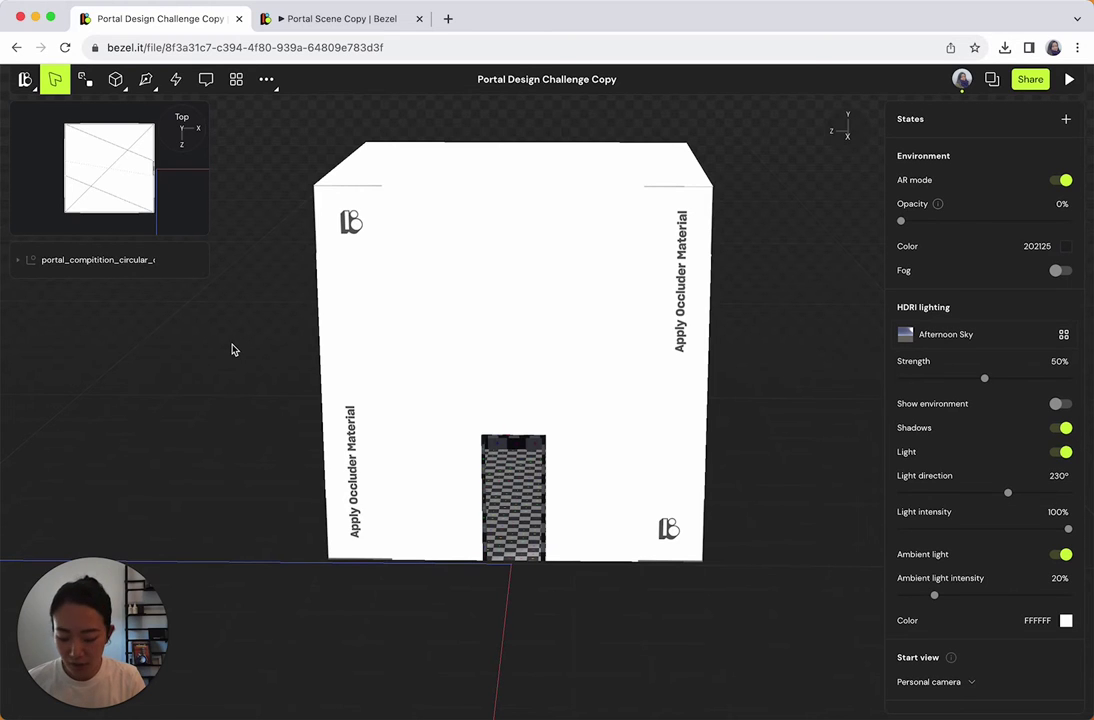
# Step: Create a sphere about 5.74 m in diameter at the origin, in front of the door box
pyautogui.press('super+slash')
pyautogui.write('sp')
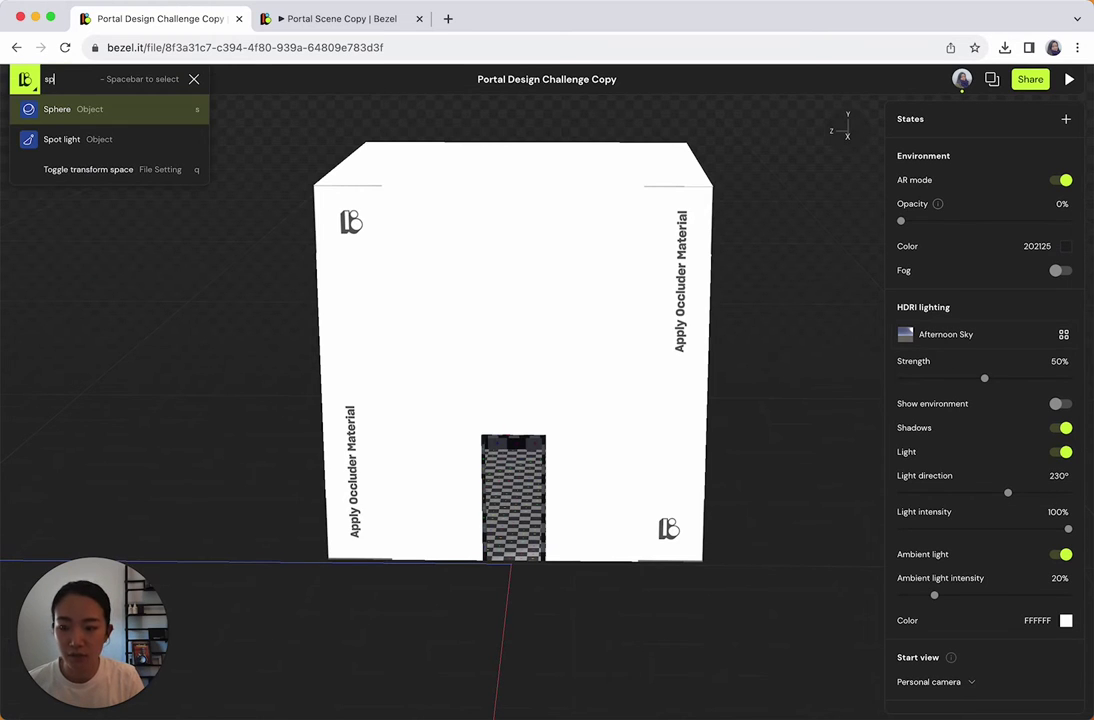
pyautogui.press('space')
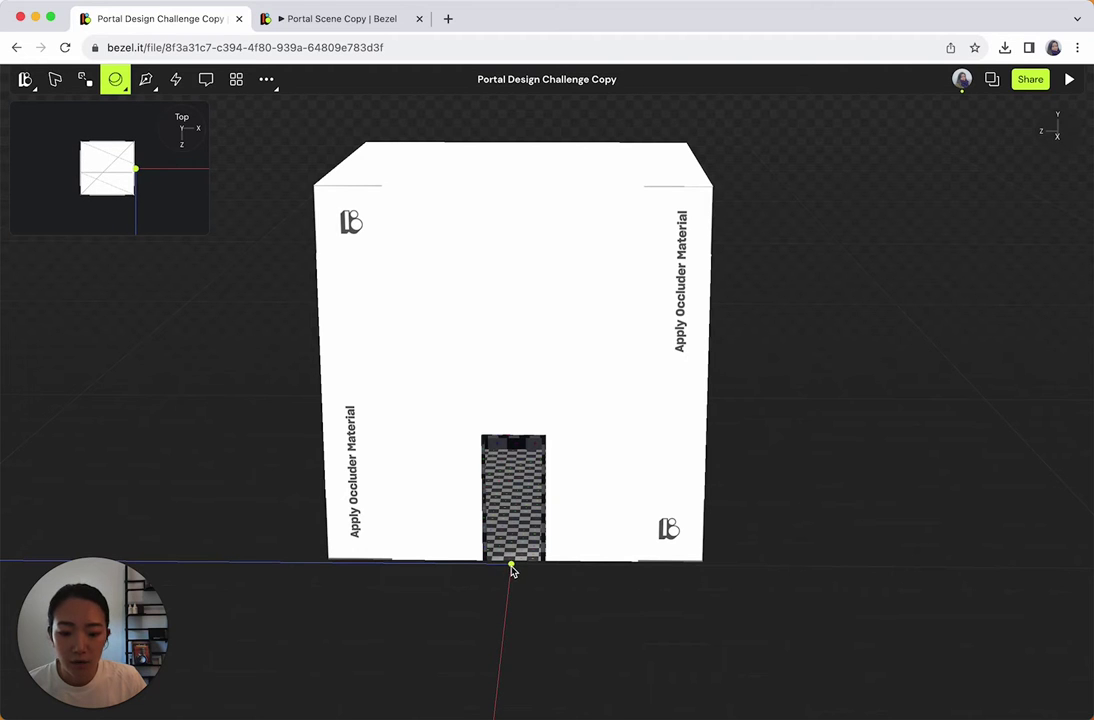
pyautogui.moveTo(518, 566); pyautogui.dragTo(714, 648)
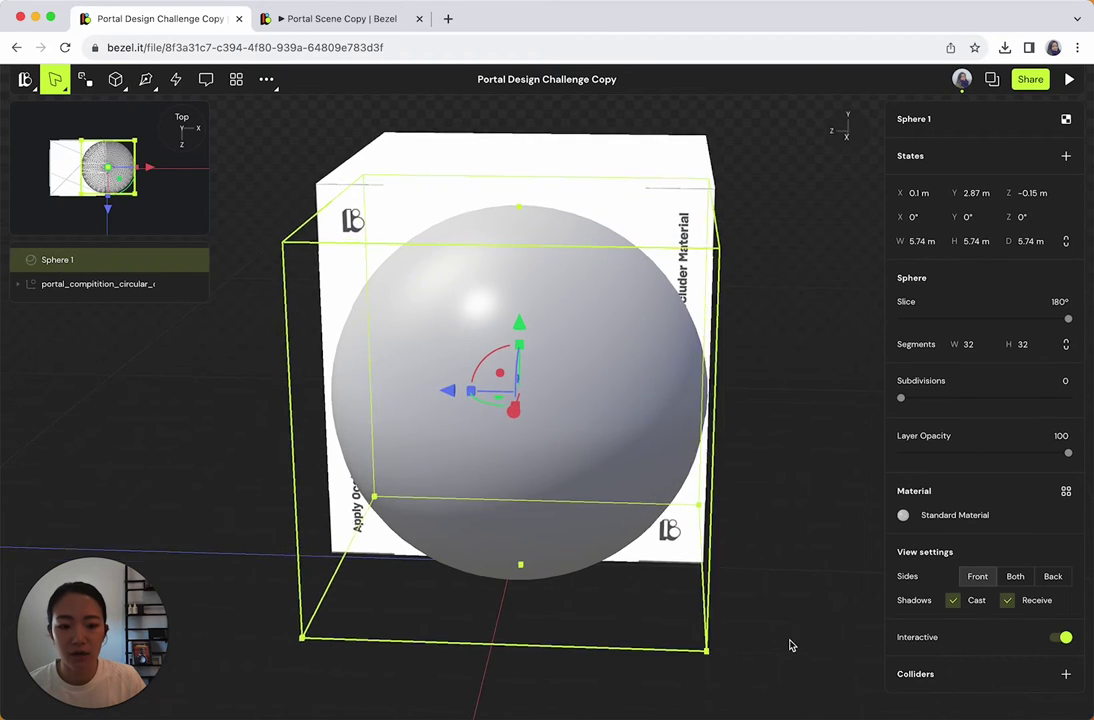
# Step: Move the sphere inside the door box, to about X -3.11 m and Z -0.02 m
pyautogui.scroll(3, 790, 641)
pyautogui.moveTo(452, 397); pyautogui.dragTo(443, 402)
pyautogui.moveTo(800, 571); pyautogui.dragTo(723, 286)
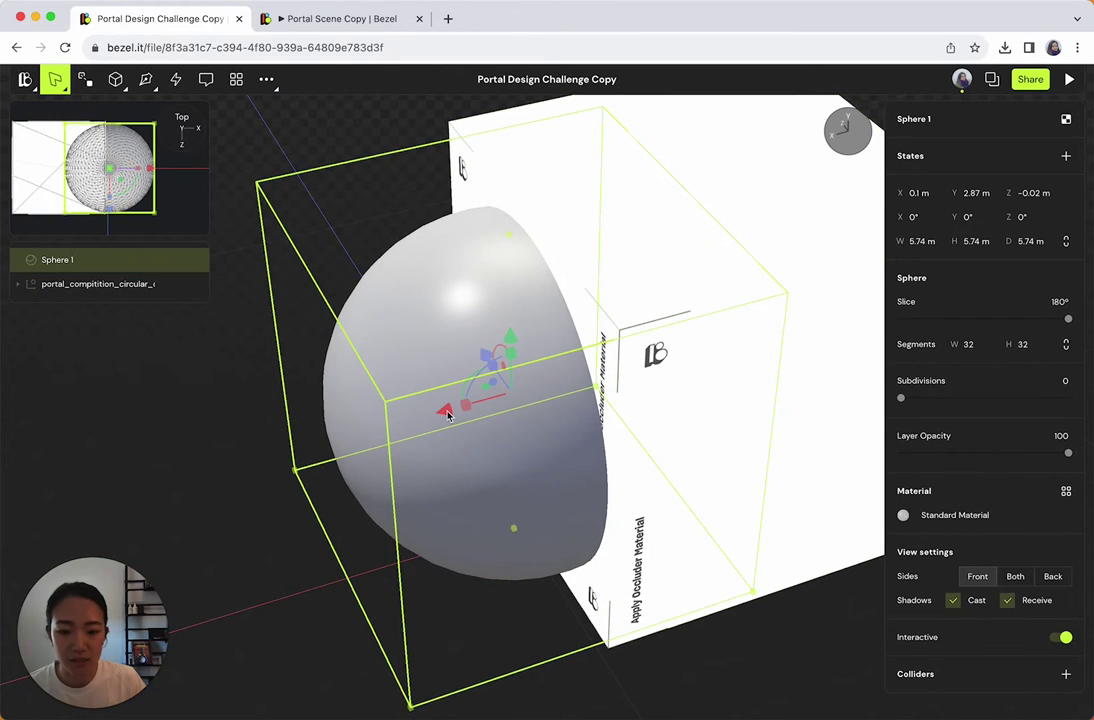
pyautogui.moveTo(444, 409); pyautogui.dragTo(645, 391)
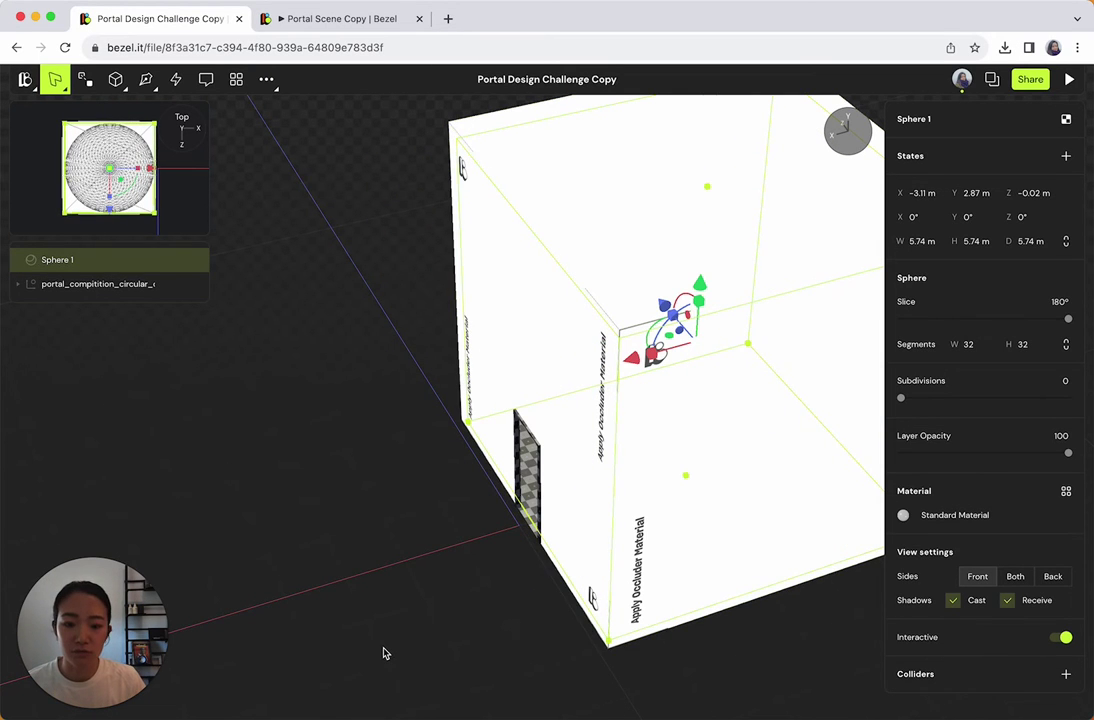
pyautogui.moveTo(403, 647); pyautogui.dragTo(815, 500)
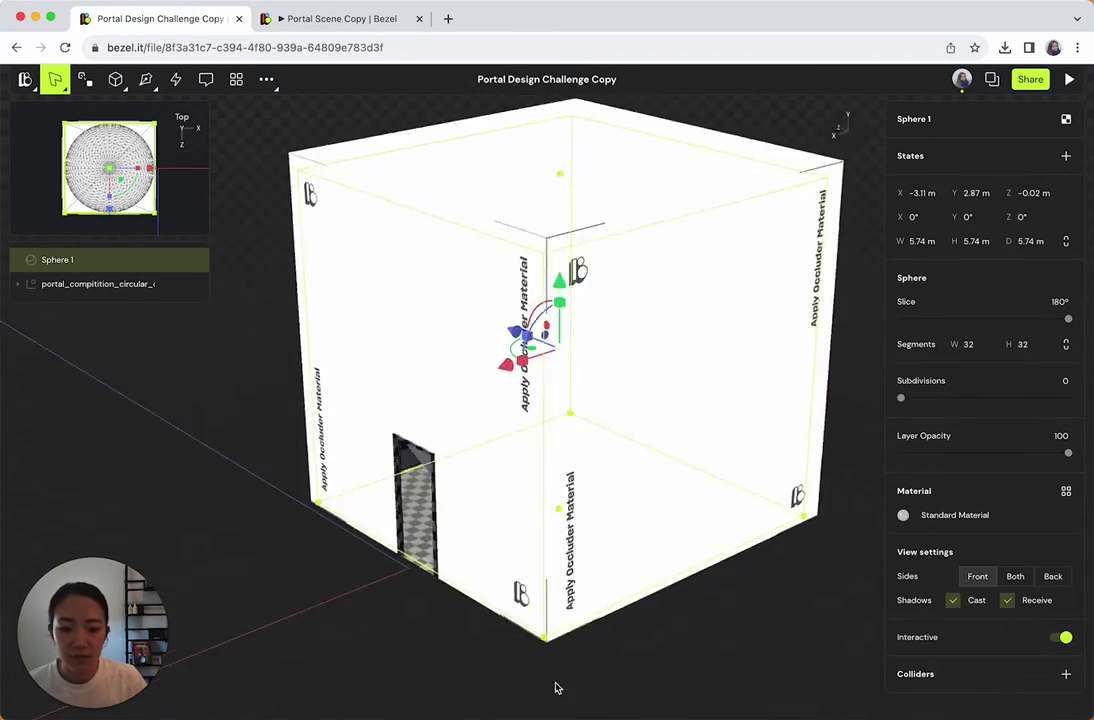
pyautogui.moveTo(557, 688); pyautogui.dragTo(667, 674)
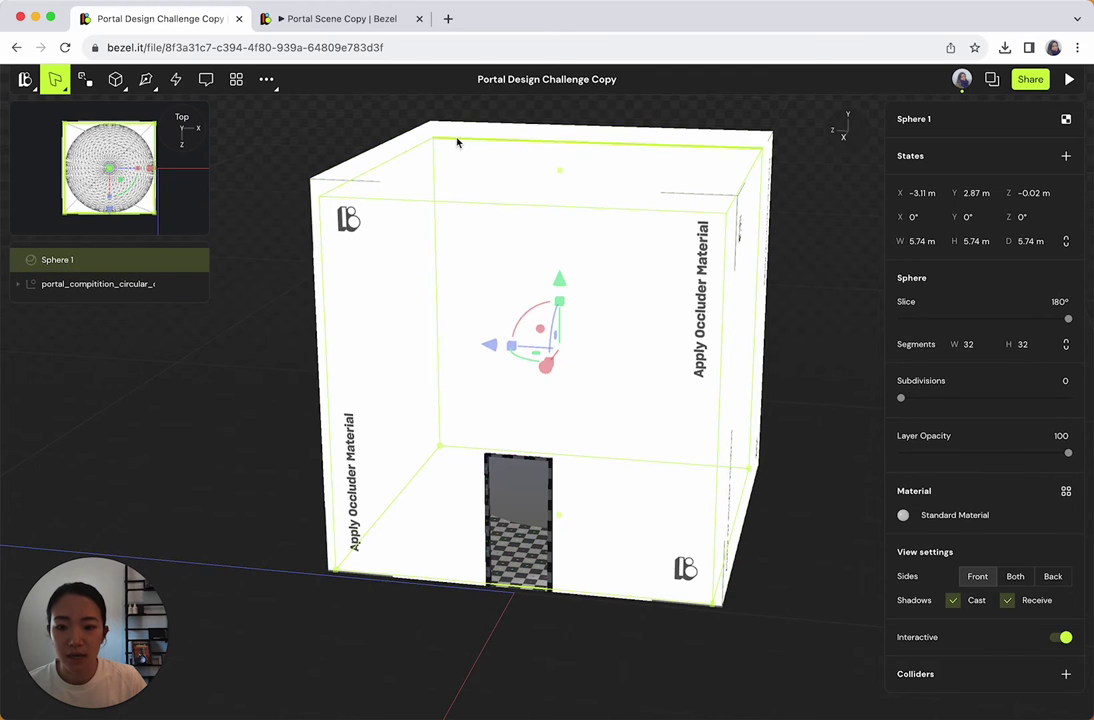
# Step: Change the material type of the door box's Outer_Wall001 from Unlit to Occluder
pyautogui.click(413, 139)
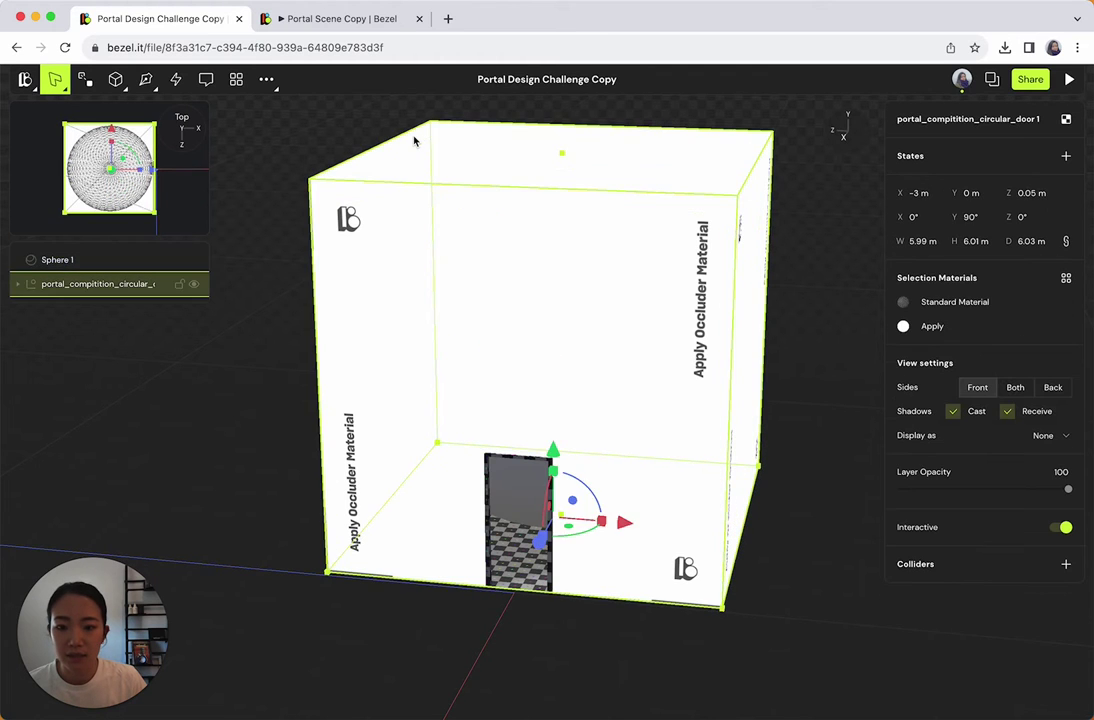
pyautogui.click(20, 286)
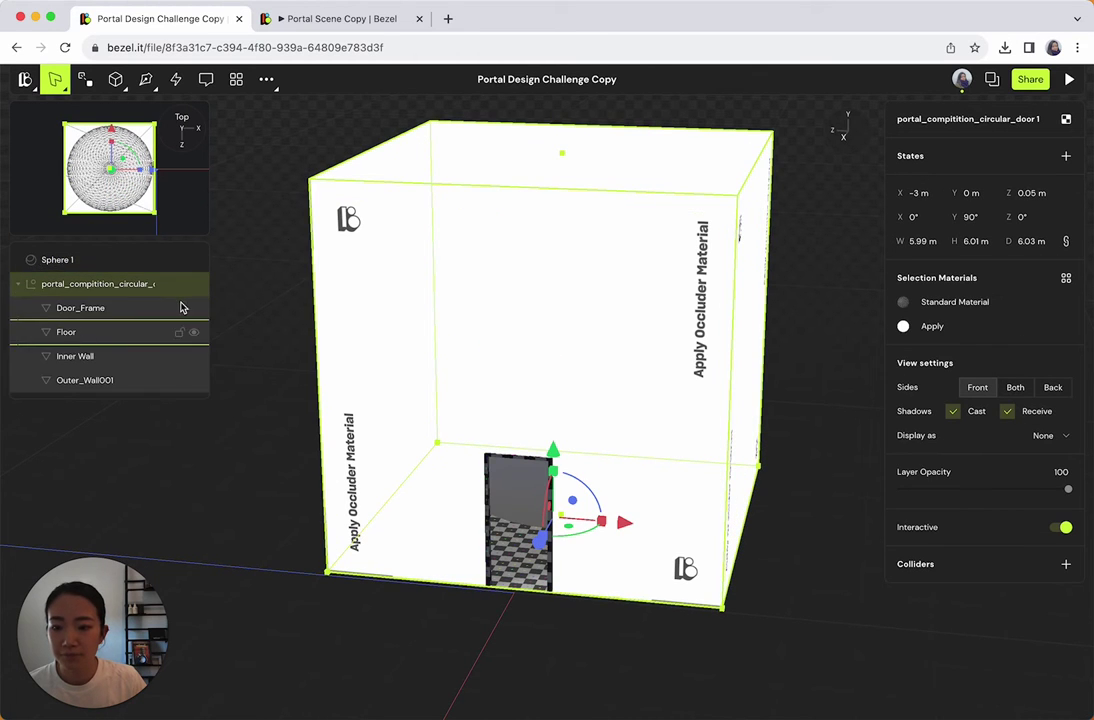
pyautogui.click(112, 388)
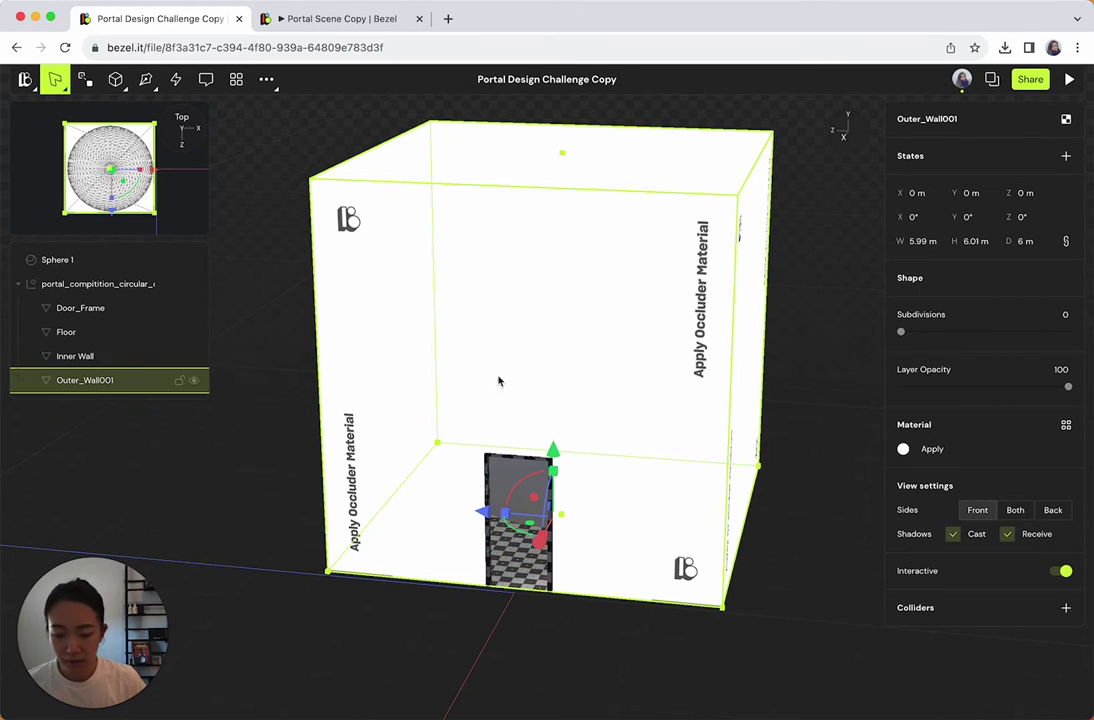
pyautogui.click(916, 455)
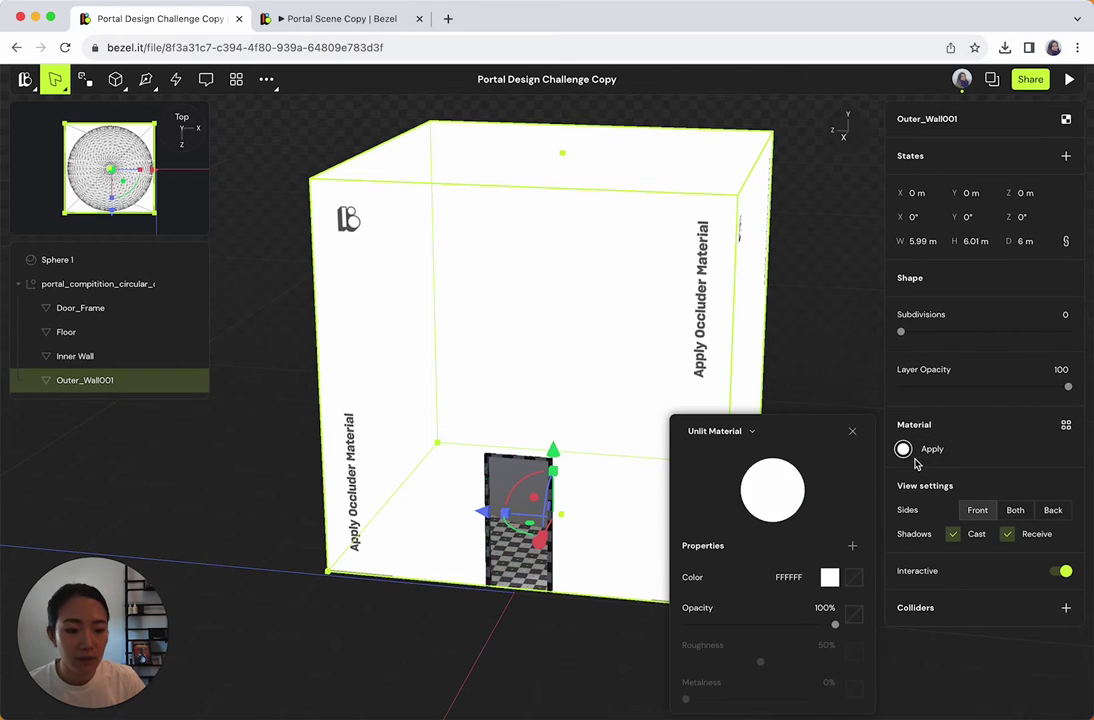
pyautogui.click(733, 435)
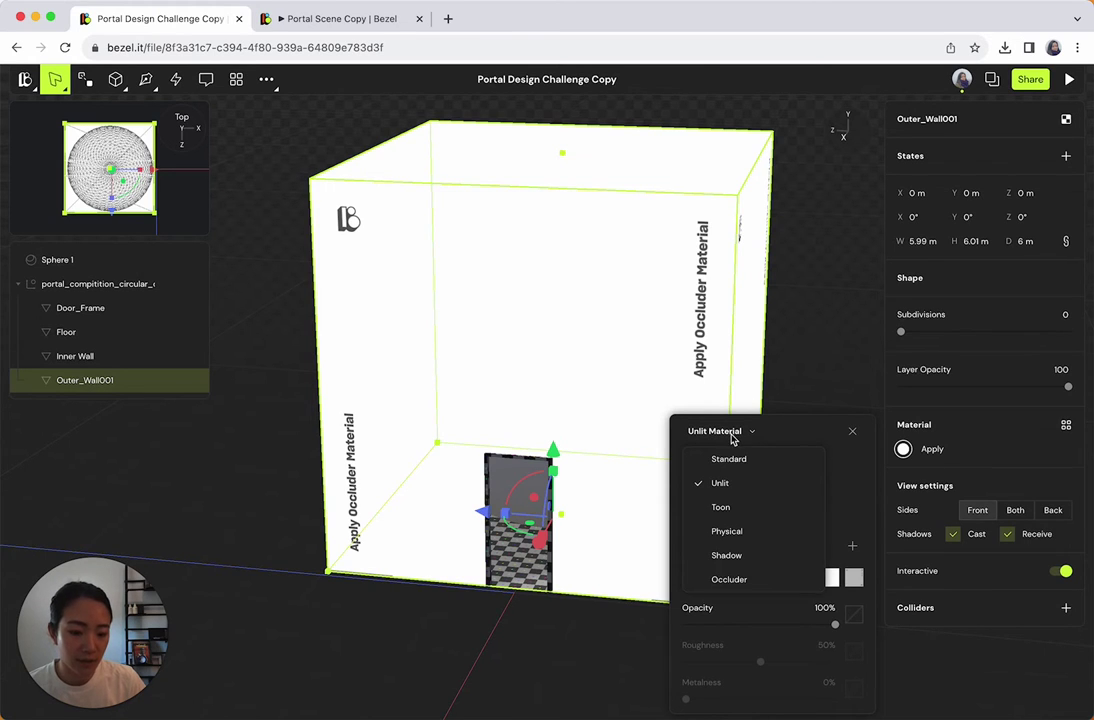
pyautogui.click(730, 580)
pyautogui.click(564, 679)
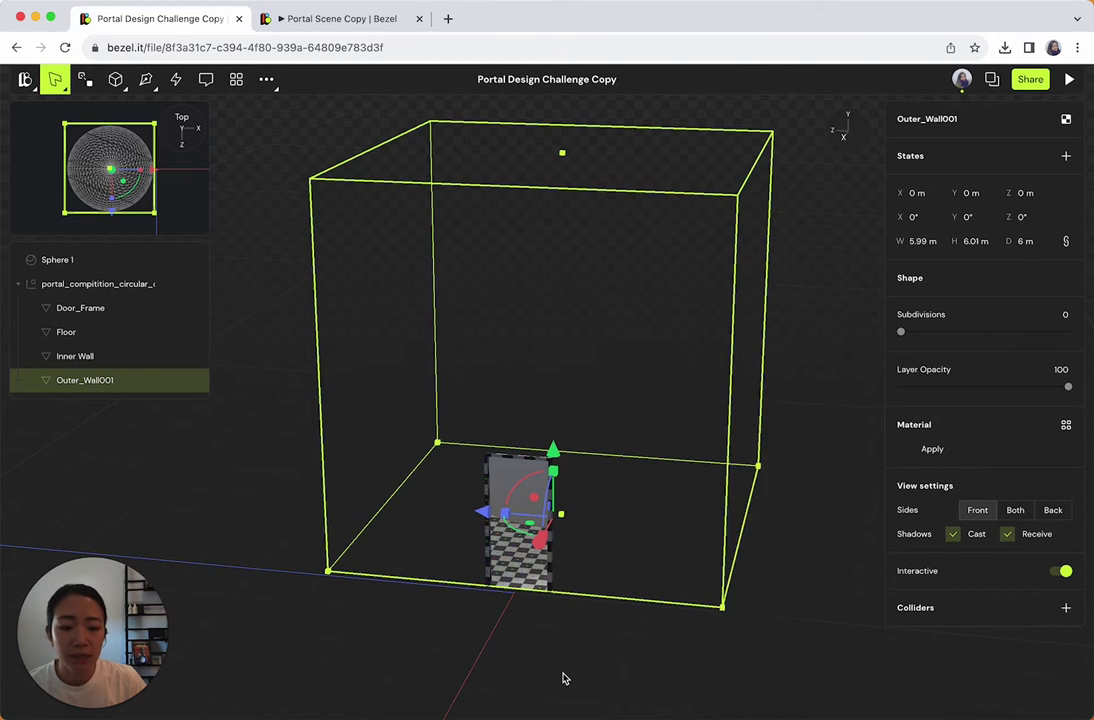
pyautogui.click(570, 680)
# Step: Hide the Door_Frame layer around the doorway
pyautogui.moveTo(645, 675); pyautogui.dragTo(736, 663)
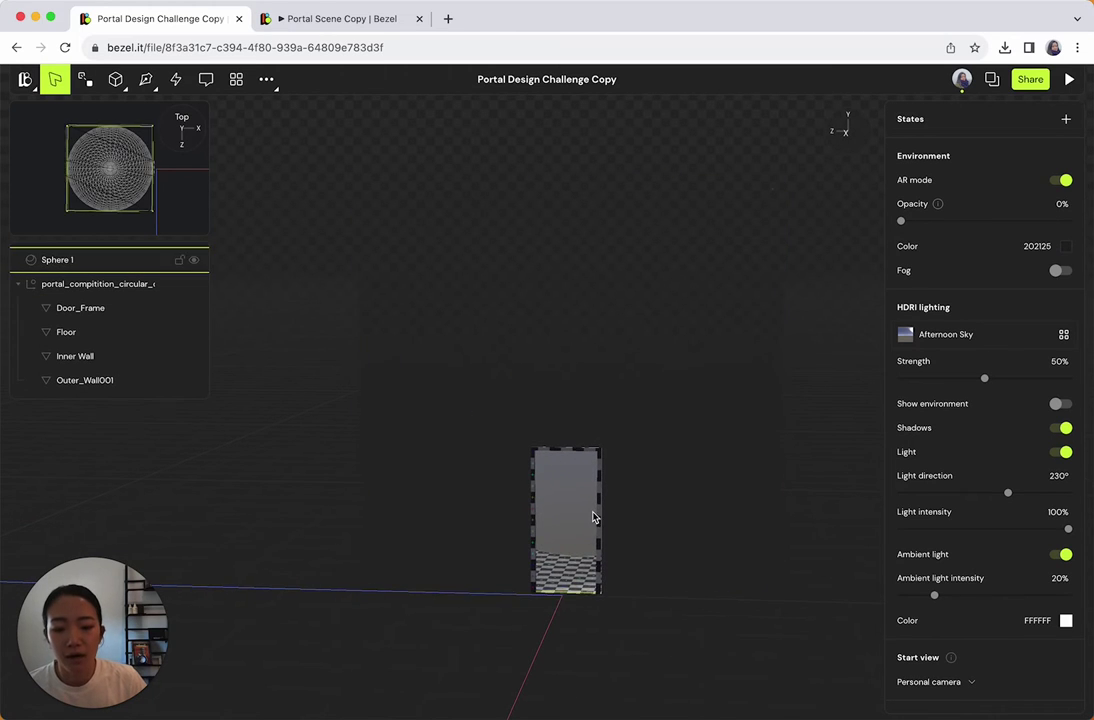
pyautogui.scroll(5, 593, 515)
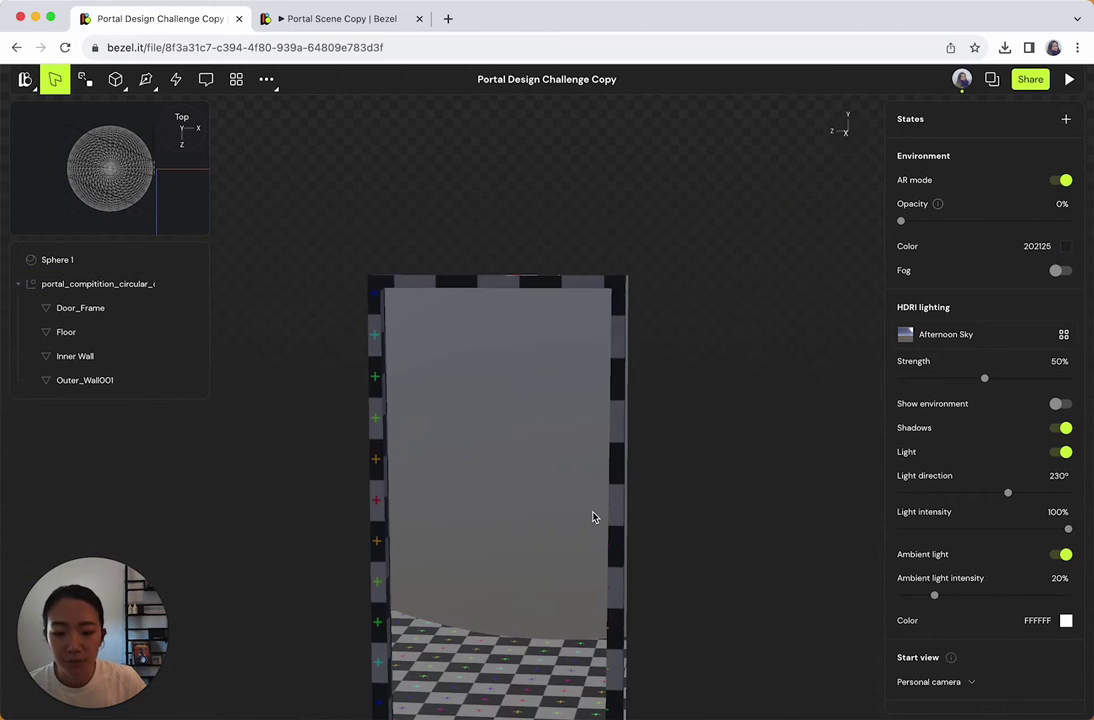
pyautogui.click(378, 493)
pyautogui.scroll(-2, 494, 543)
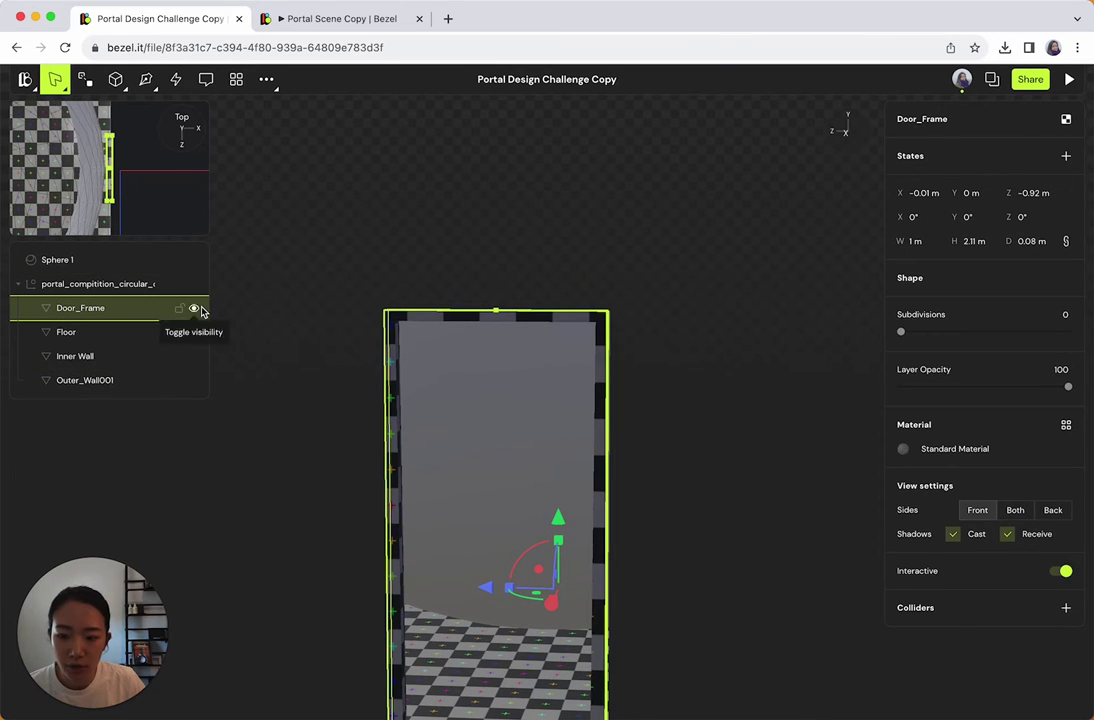
pyautogui.click(194, 309)
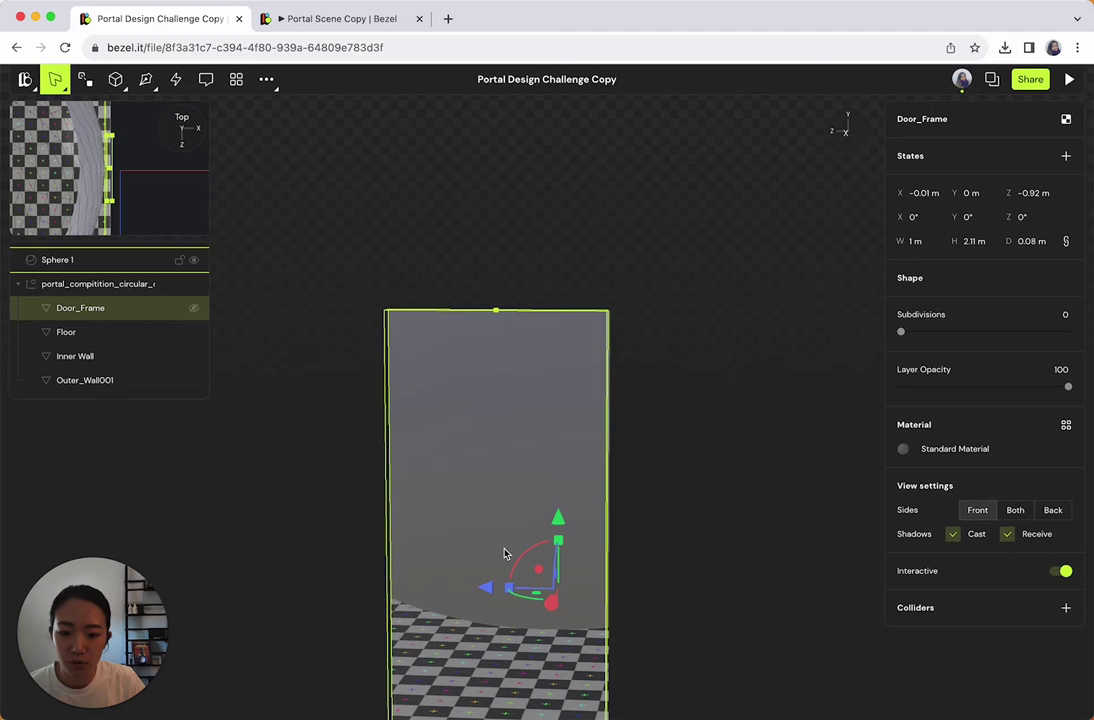
pyautogui.scroll(-3, 665, 610)
pyautogui.scroll(-4, 674, 636)
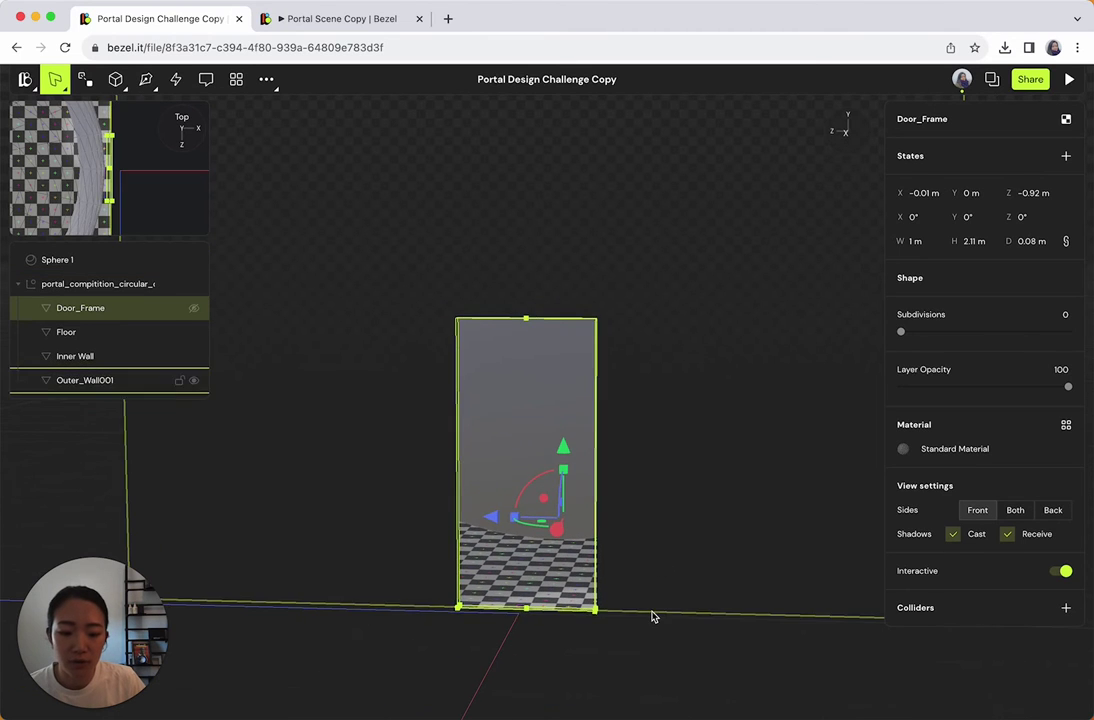
pyautogui.click(652, 618)
# Step: Switch to the Portal Scene Copy preview to examine its brick portal, and return to the Portal Design Challenge Copy file
pyautogui.click(326, 20)
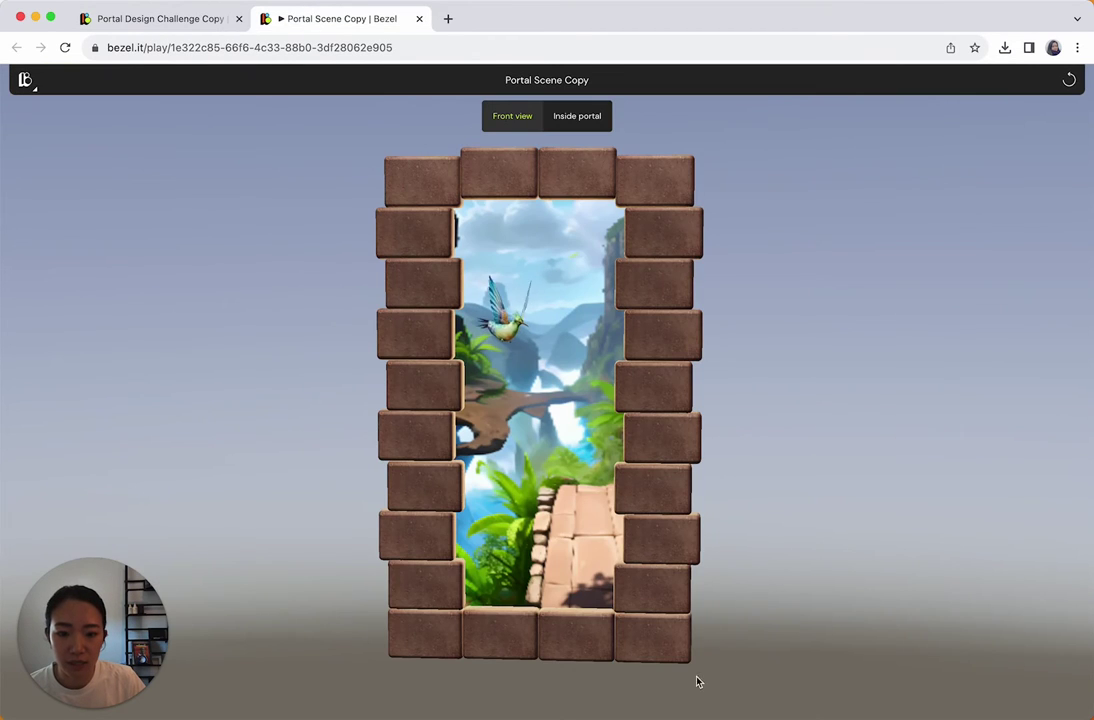
pyautogui.click(165, 19)
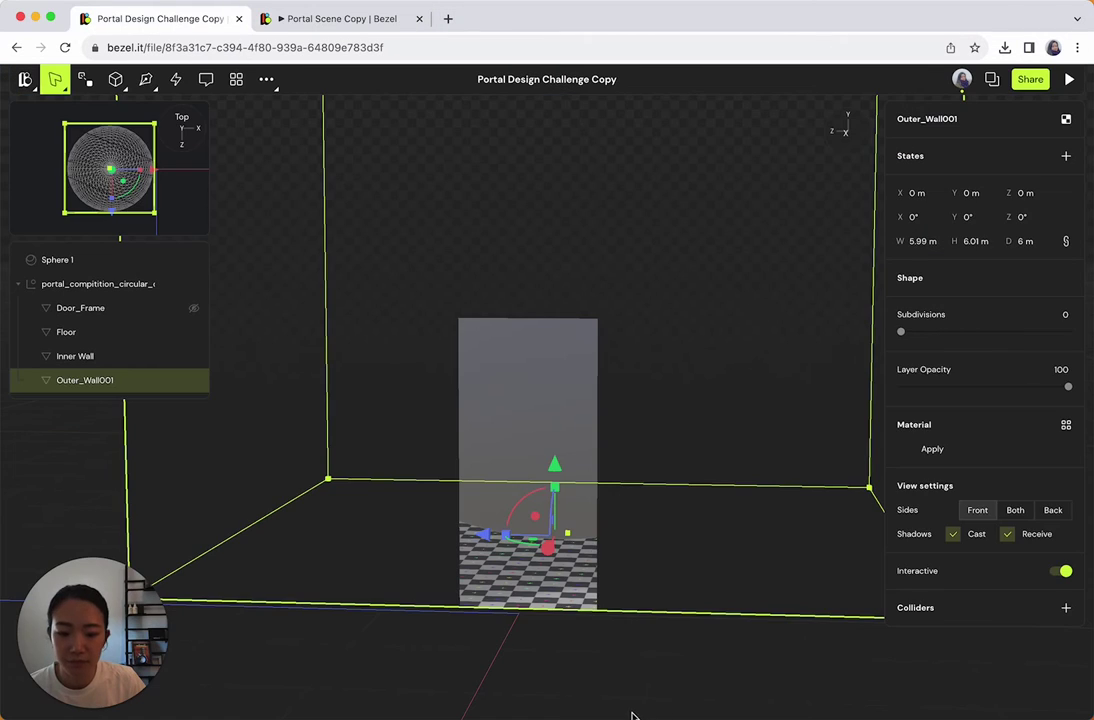
pyautogui.click(640, 672)
pyautogui.moveTo(671, 666); pyautogui.dragTo(646, 691)
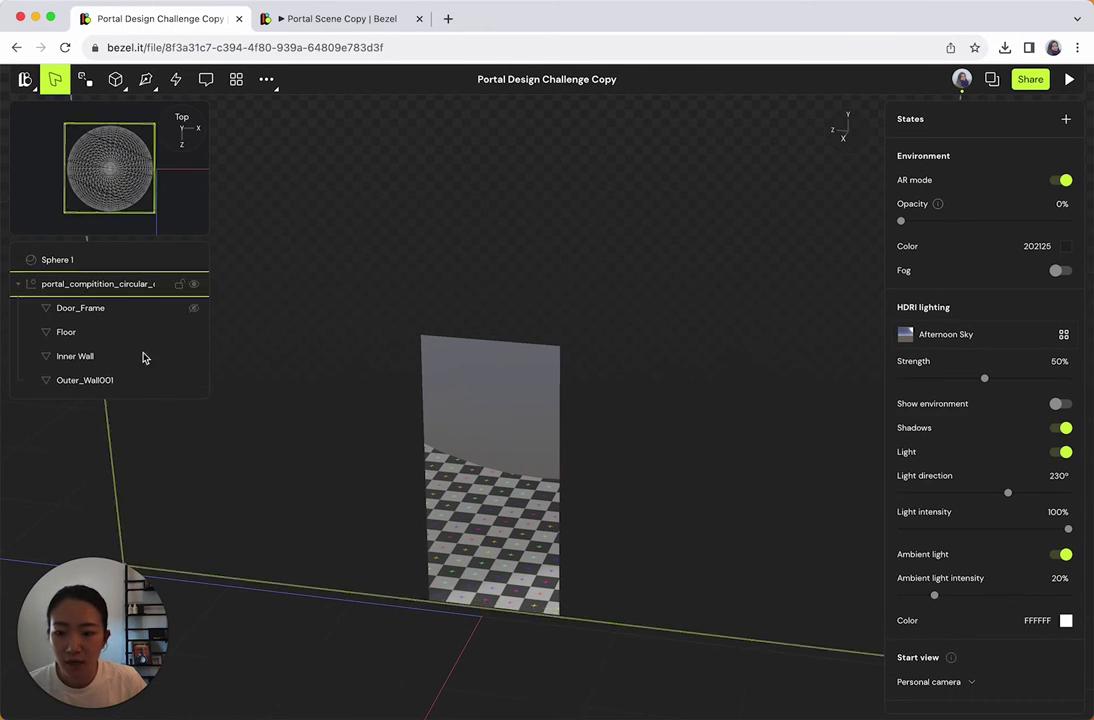
# Step: Apply digital_painting_a_jungle_in_the_daytime.jpg from the Portal_demo_080623 folder as the color image of Sphere 1's material
pyautogui.click(111, 267)
pyautogui.moveTo(549, 696); pyautogui.dragTo(592, 684)
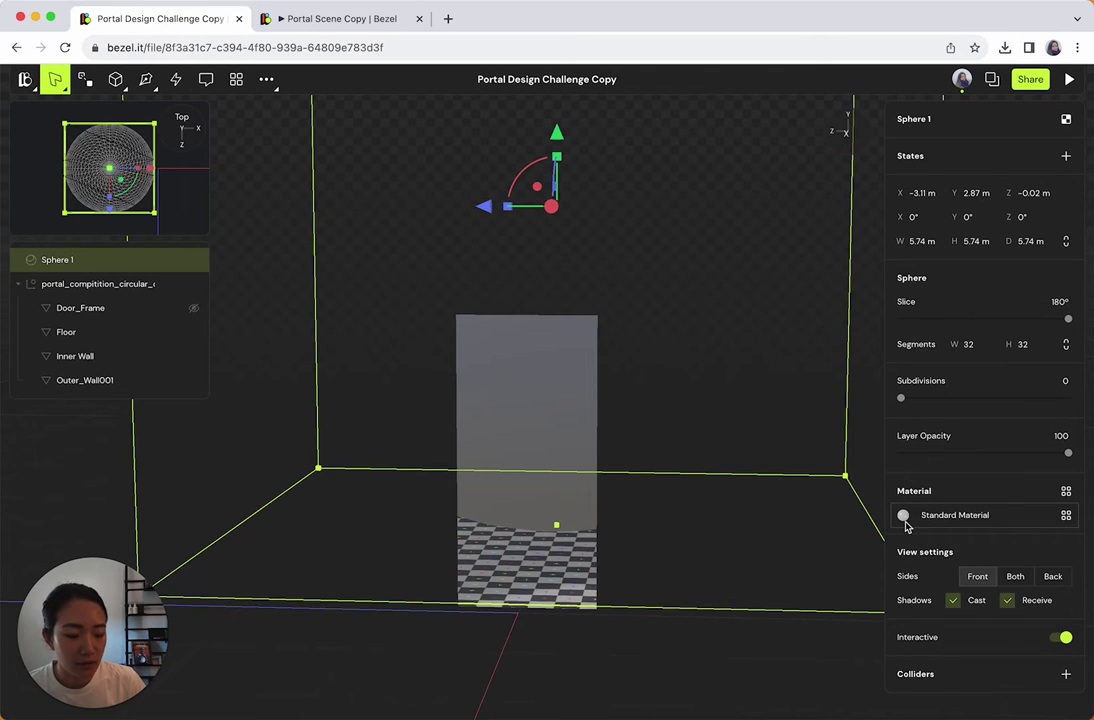
pyautogui.click(904, 518)
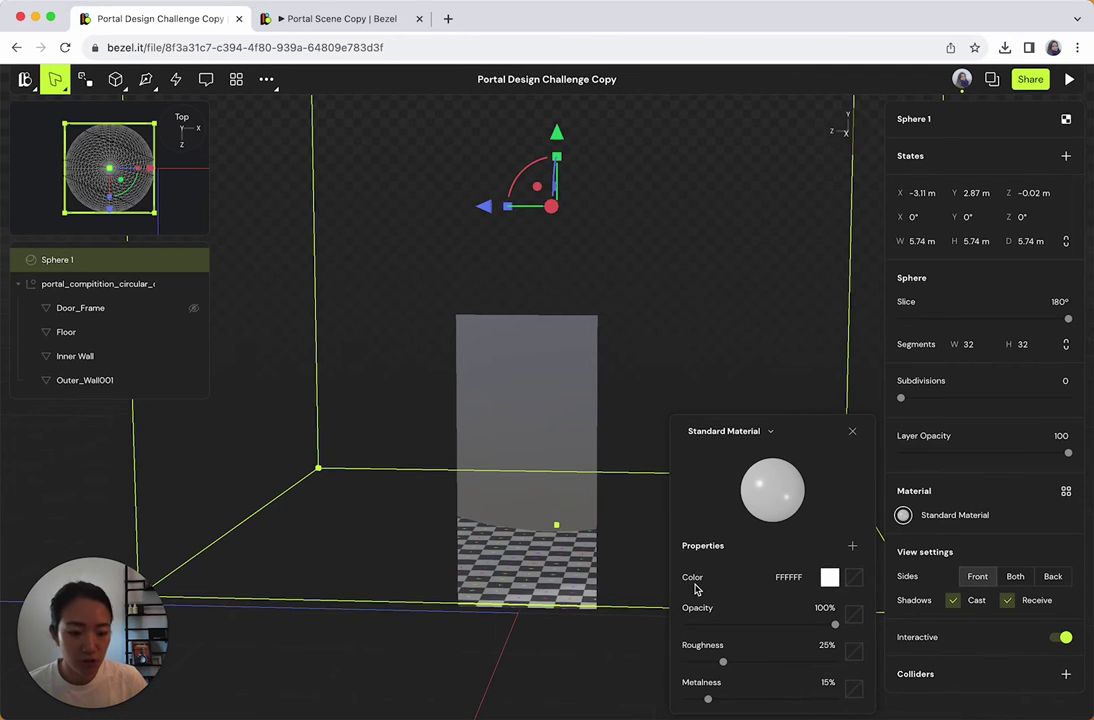
pyautogui.click(853, 581)
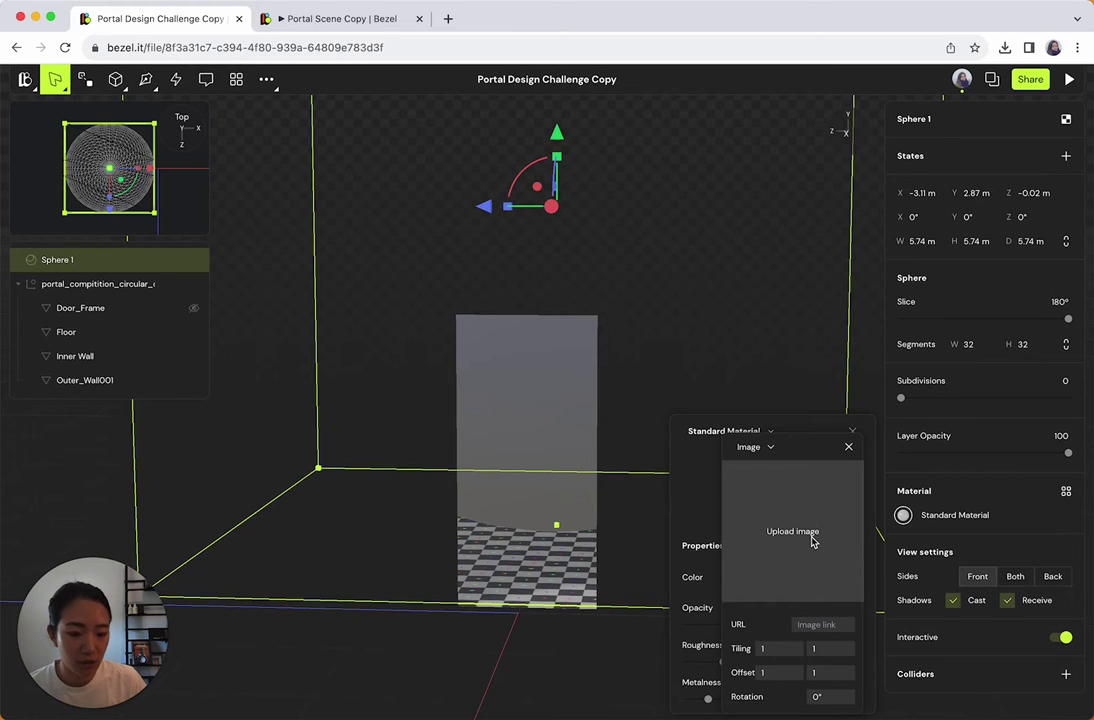
pyautogui.click(749, 452)
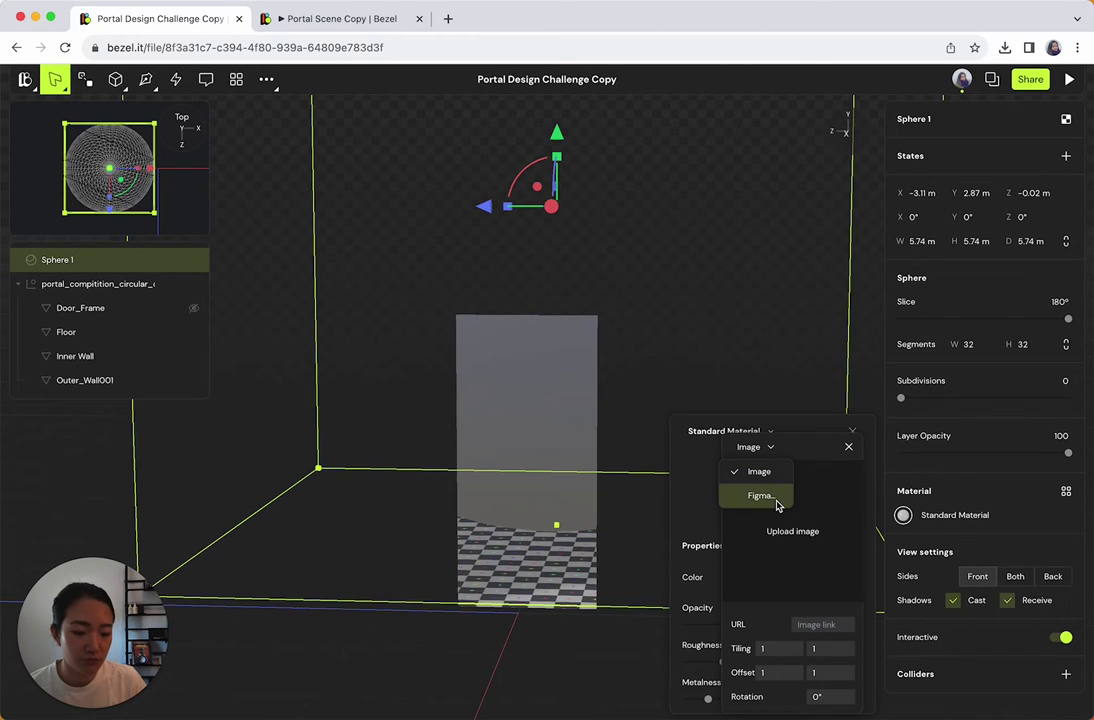
pyautogui.click(808, 451)
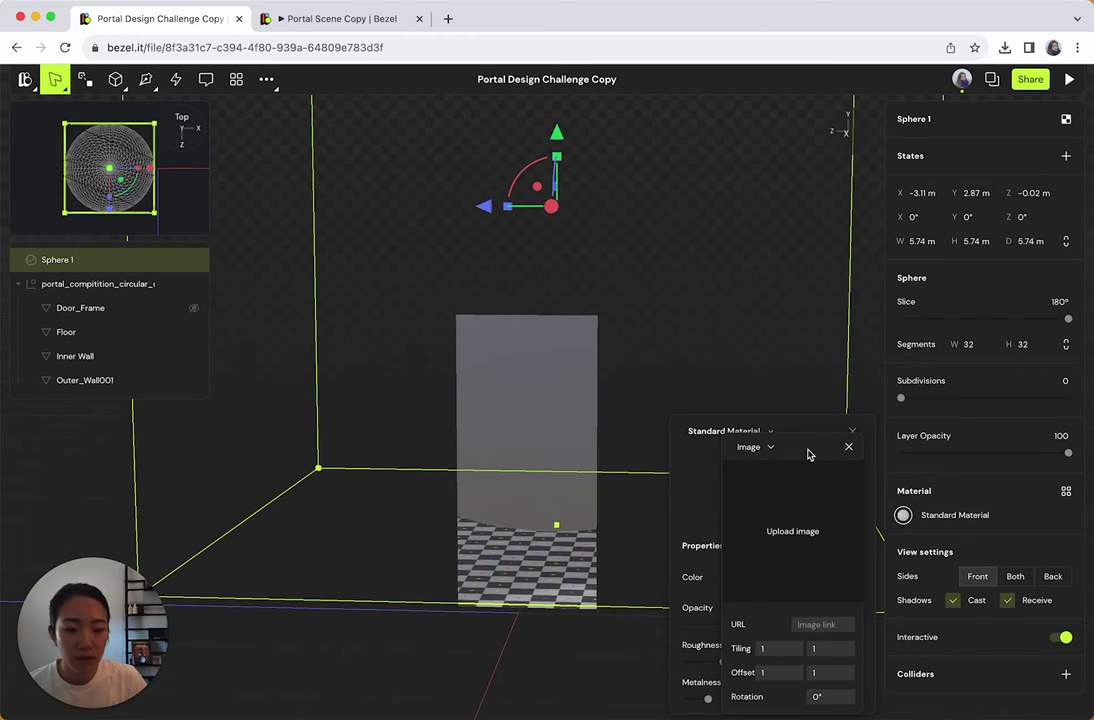
pyautogui.click(808, 541)
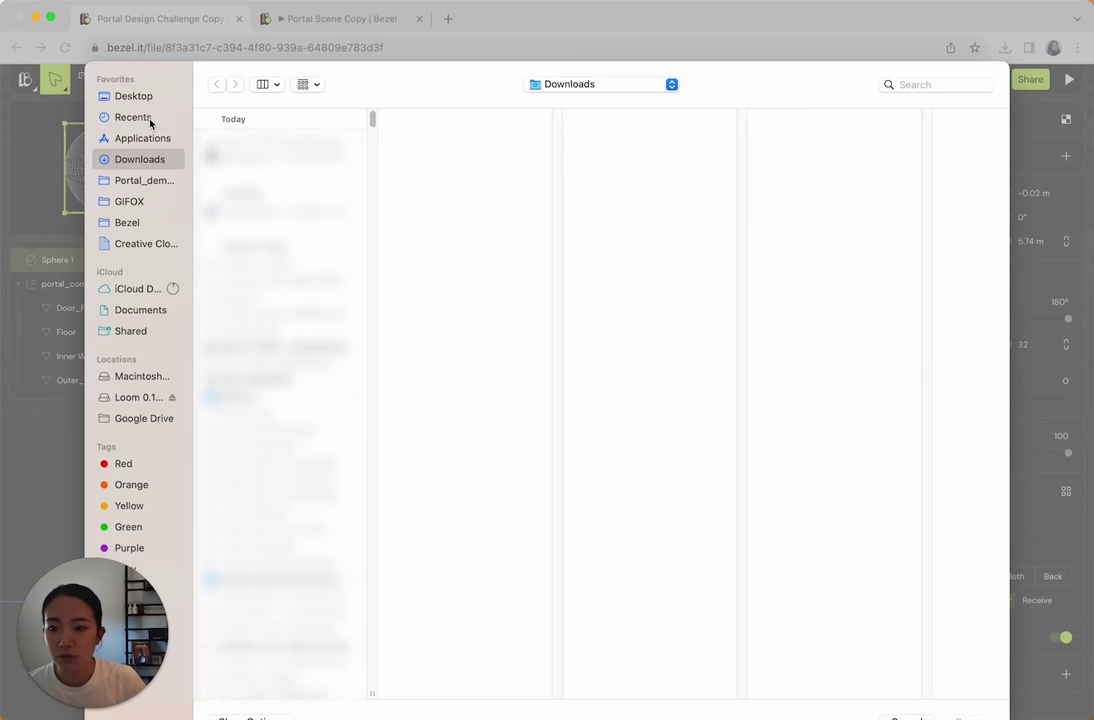
pyautogui.scroll(-4, 307, 459)
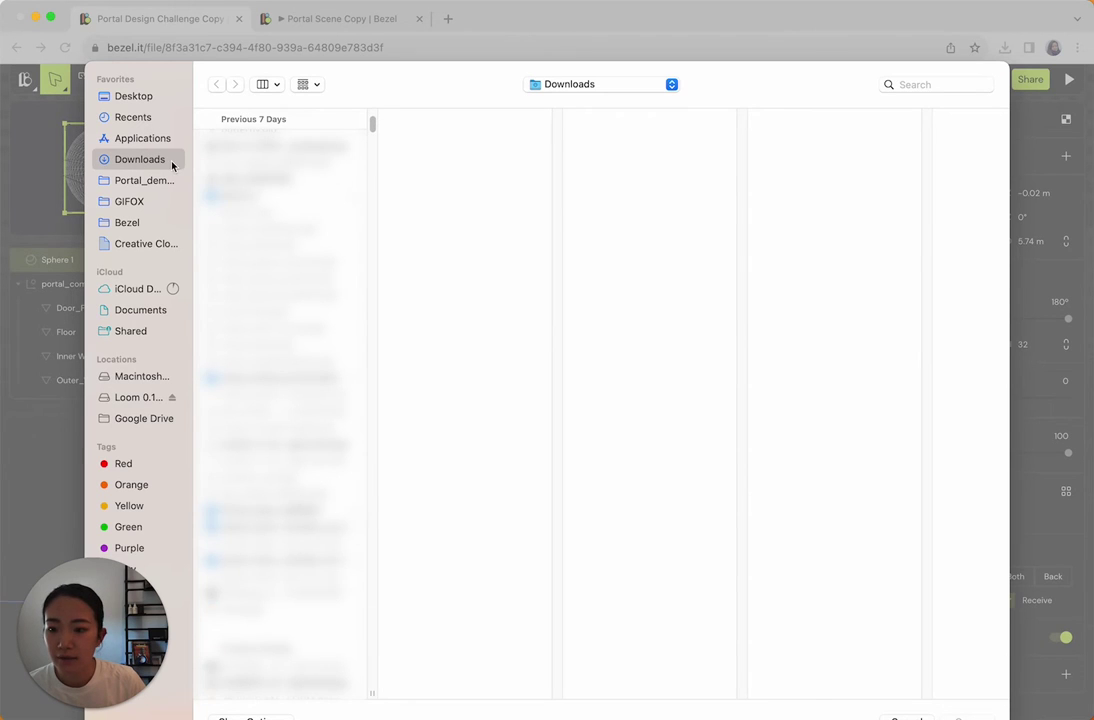
pyautogui.click(144, 182)
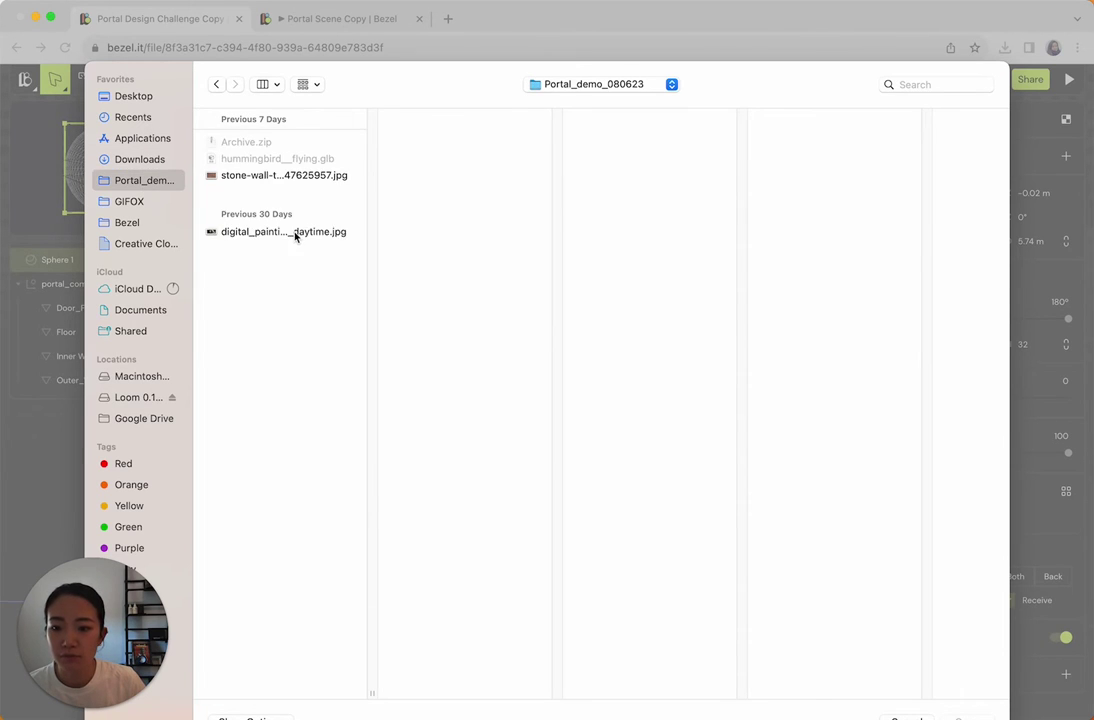
pyautogui.click(293, 232)
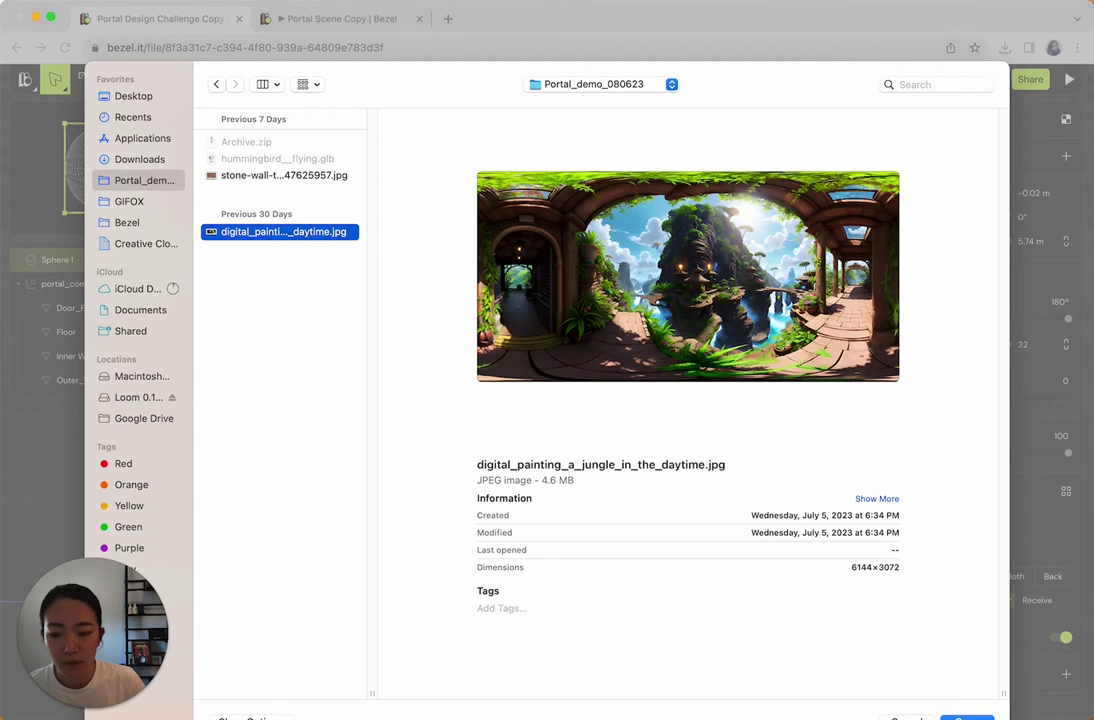
pyautogui.press('Return')
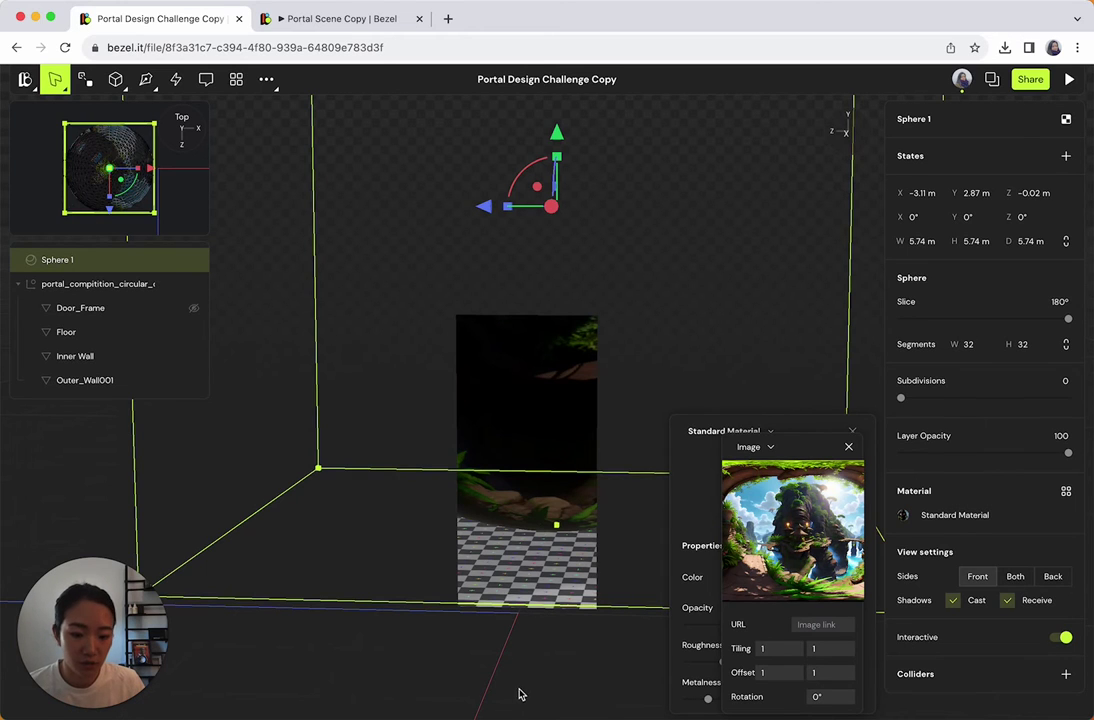
pyautogui.click(850, 449)
pyautogui.click(574, 679)
pyautogui.moveTo(574, 679); pyautogui.dragTo(608, 617)
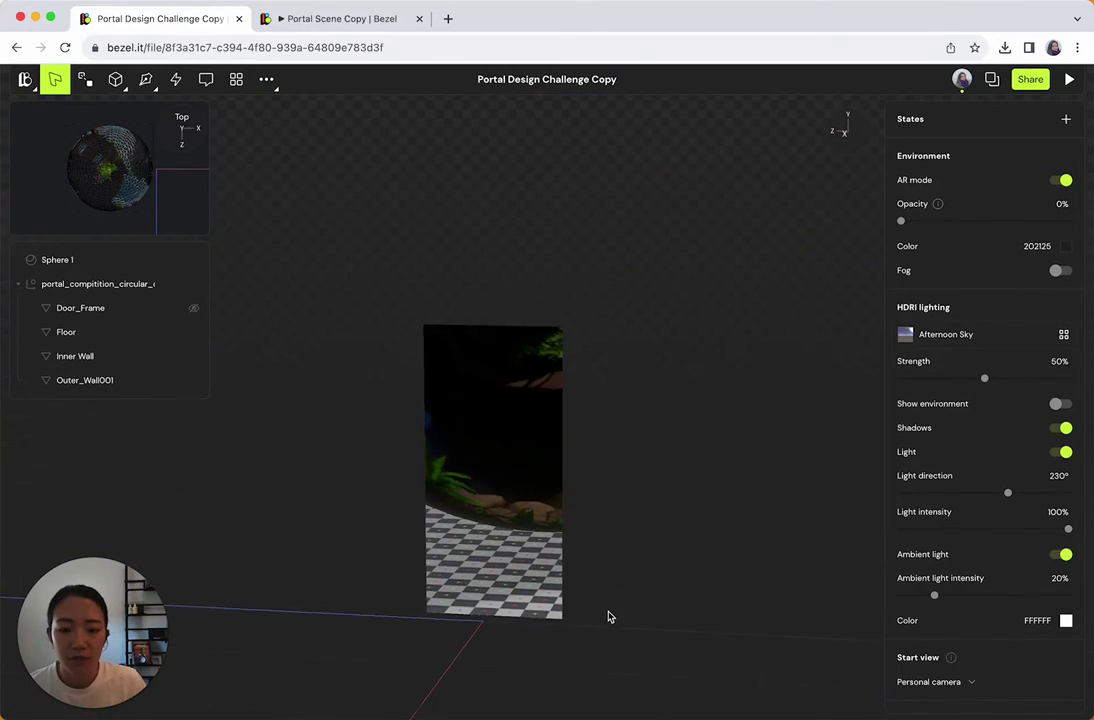
# Step: Move the textured sphere along the X axis out of the door box to about X 9.86 m
pyautogui.click(493, 447)
pyautogui.scroll(-5, 606, 532)
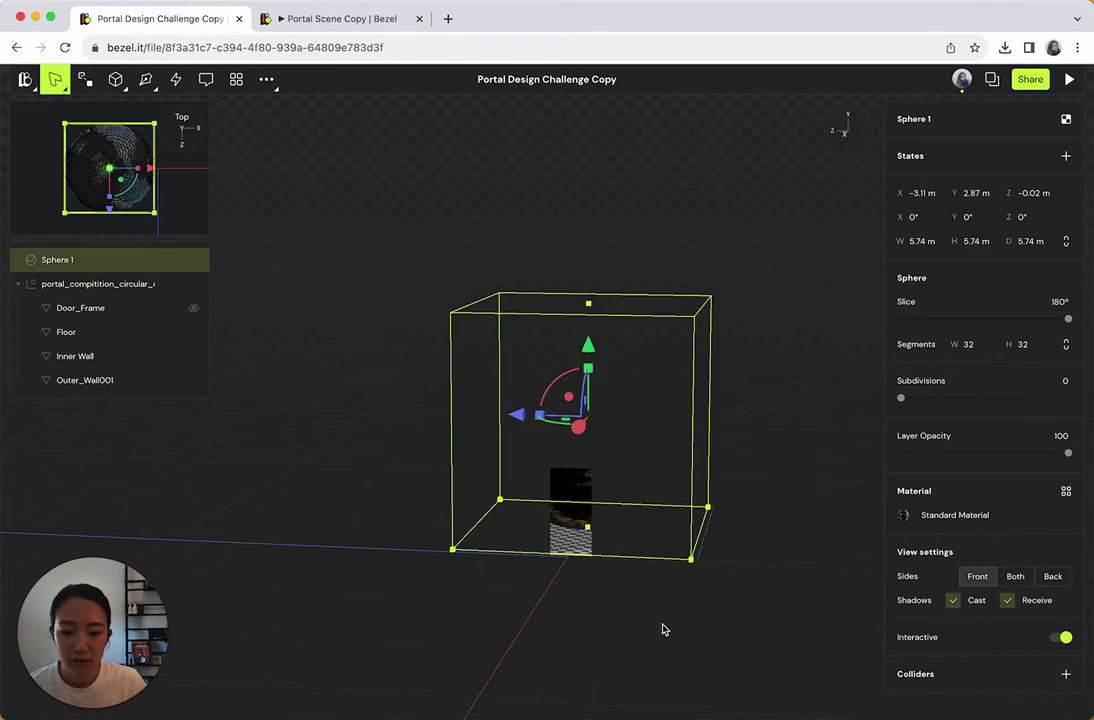
pyautogui.moveTo(662, 629); pyautogui.dragTo(676, 566, button='right')
pyautogui.moveTo(591, 366); pyautogui.dragTo(517, 522)
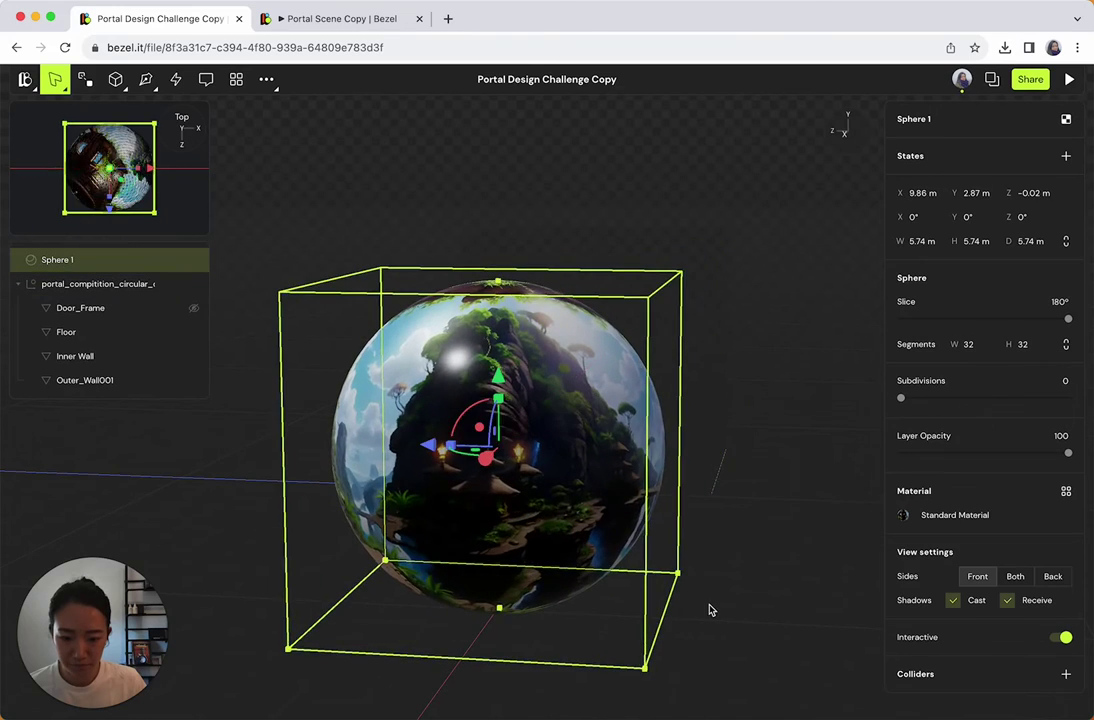
pyautogui.moveTo(710, 610)
pyautogui.mouseDown()
pyautogui.moveTo(657, 608)
pyautogui.moveTo(700, 616)
pyautogui.mouseUp()
pyautogui.click(518, 547)
# Step: Set Sphere 1's rendered sides to Back so the jungle image shows on its inside
pyautogui.moveTo(608, 648); pyautogui.dragTo(679, 598, button='right')
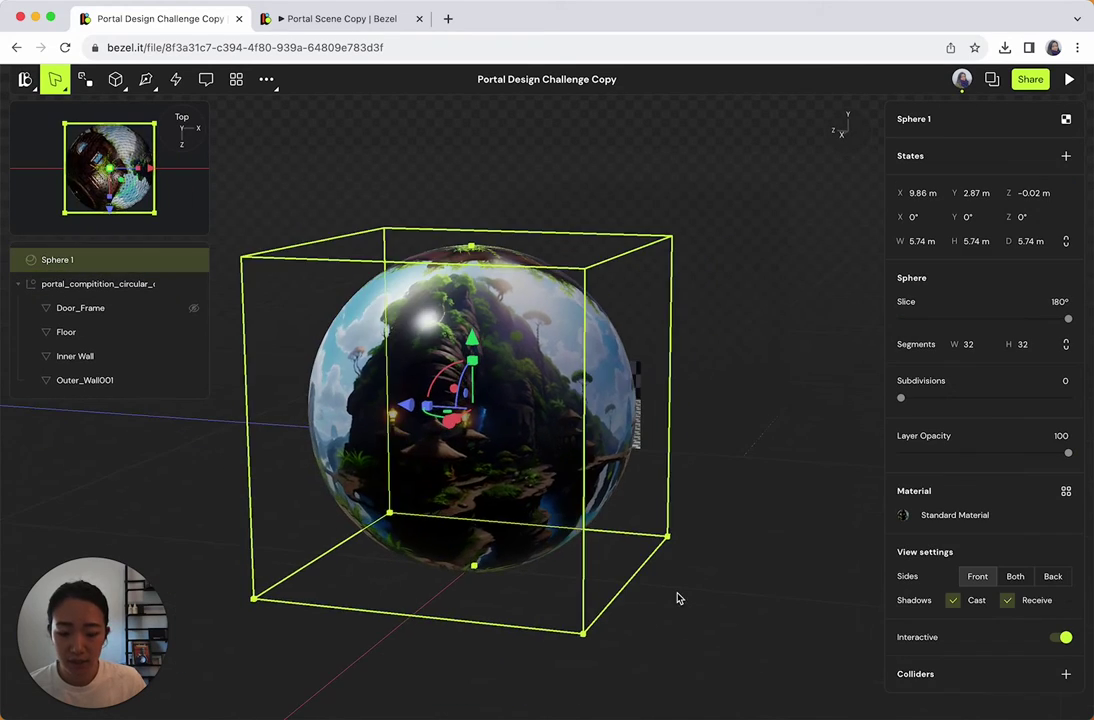
pyautogui.moveTo(677, 598); pyautogui.dragTo(577, 535)
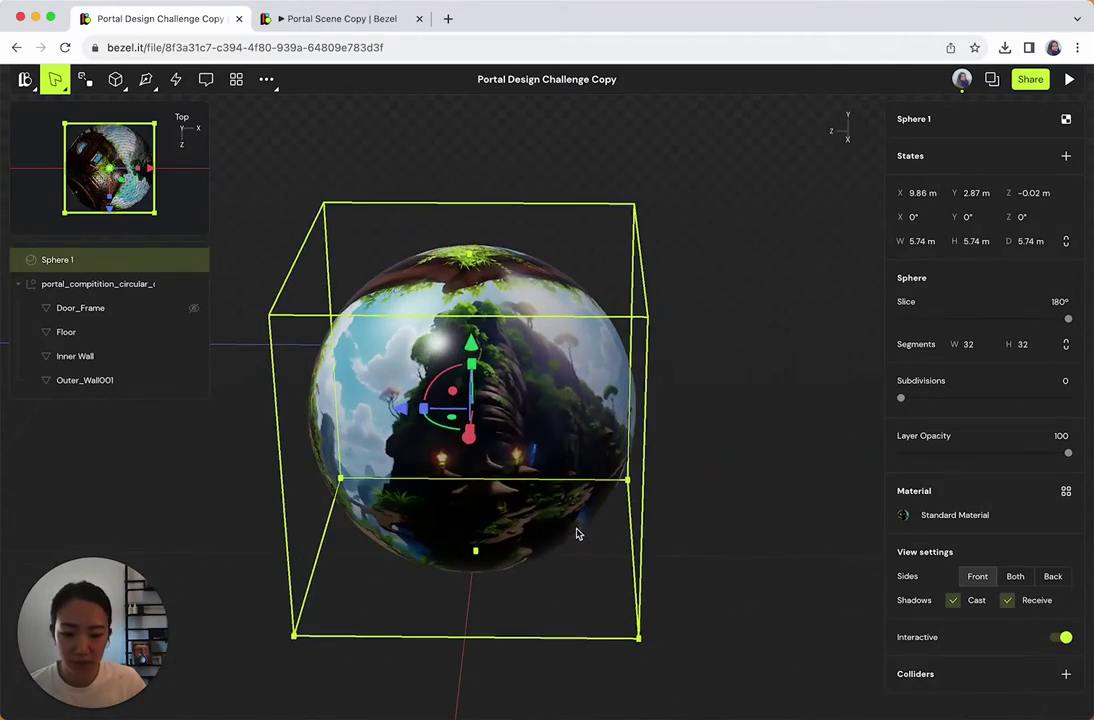
pyautogui.scroll(5, 492, 490)
pyautogui.scroll(-3, 486, 488)
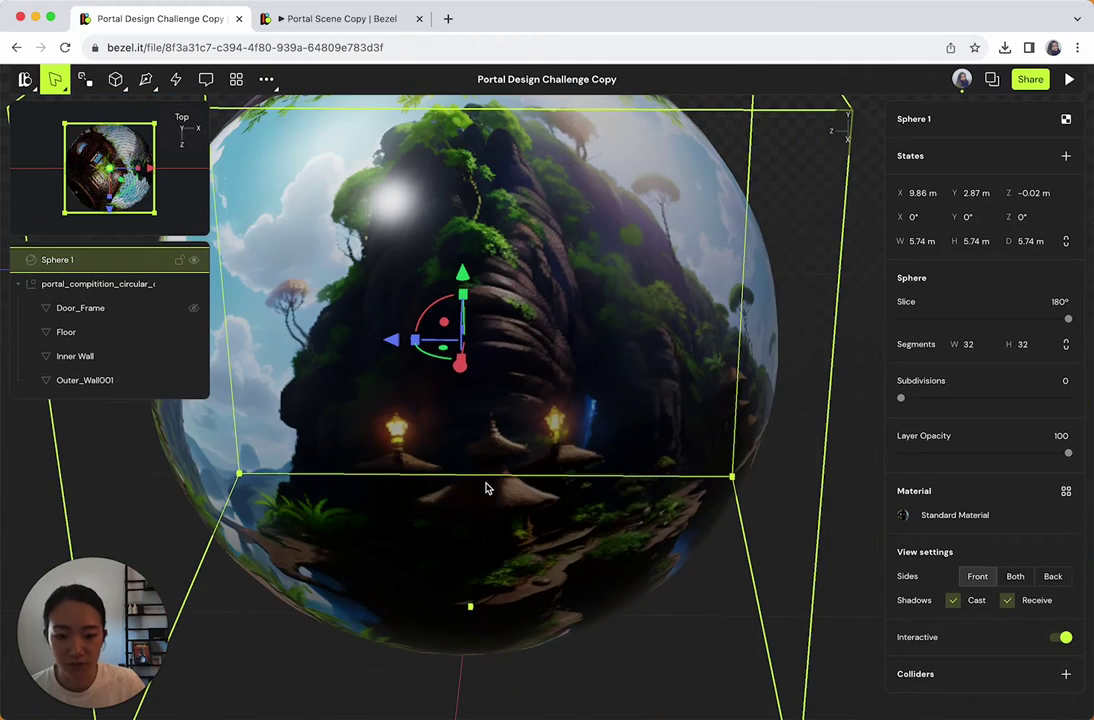
pyautogui.scroll(-3, 484, 589)
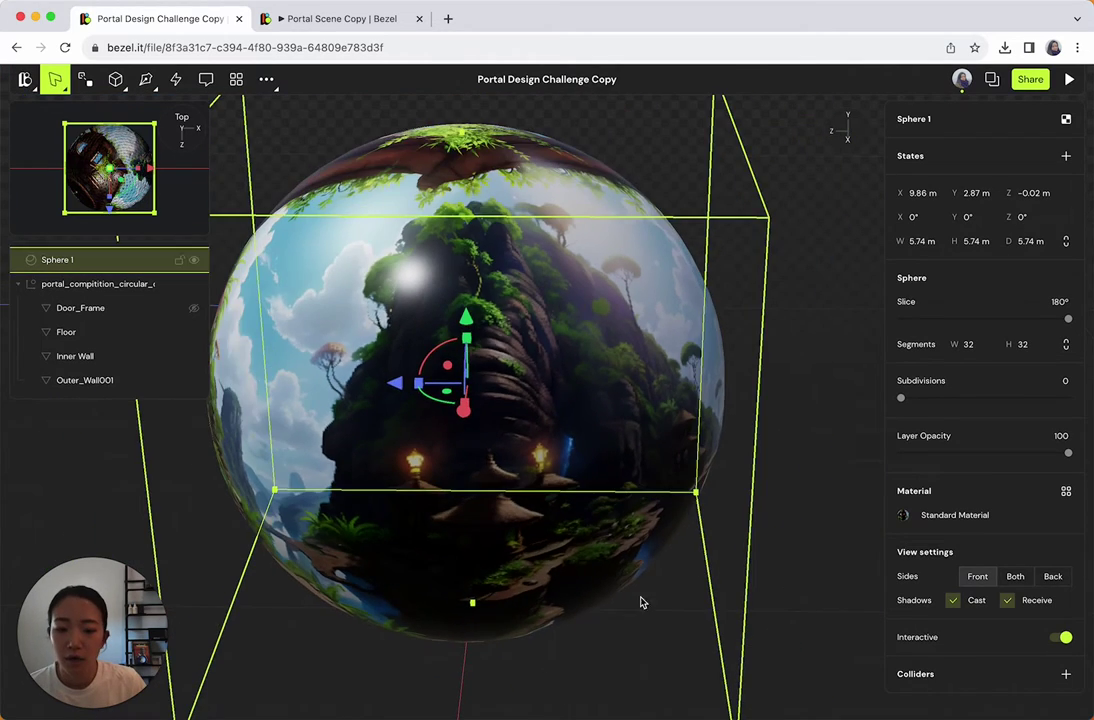
pyautogui.moveTo(642, 602); pyautogui.dragTo(536, 600)
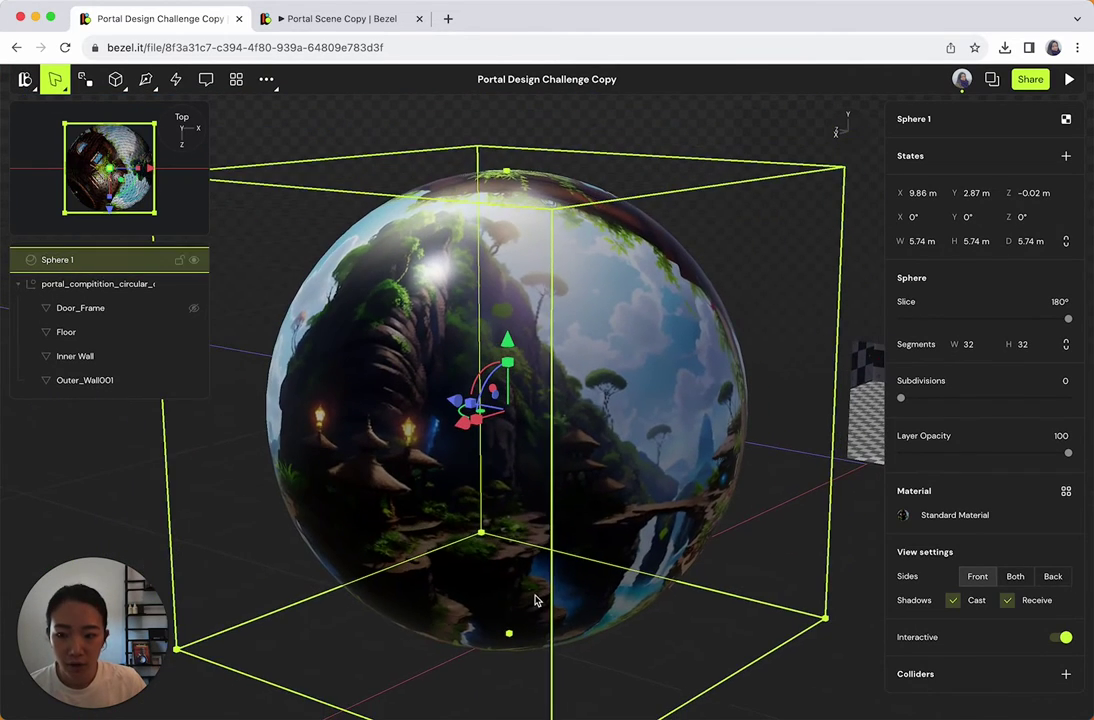
pyautogui.moveTo(608, 586); pyautogui.dragTo(625, 588)
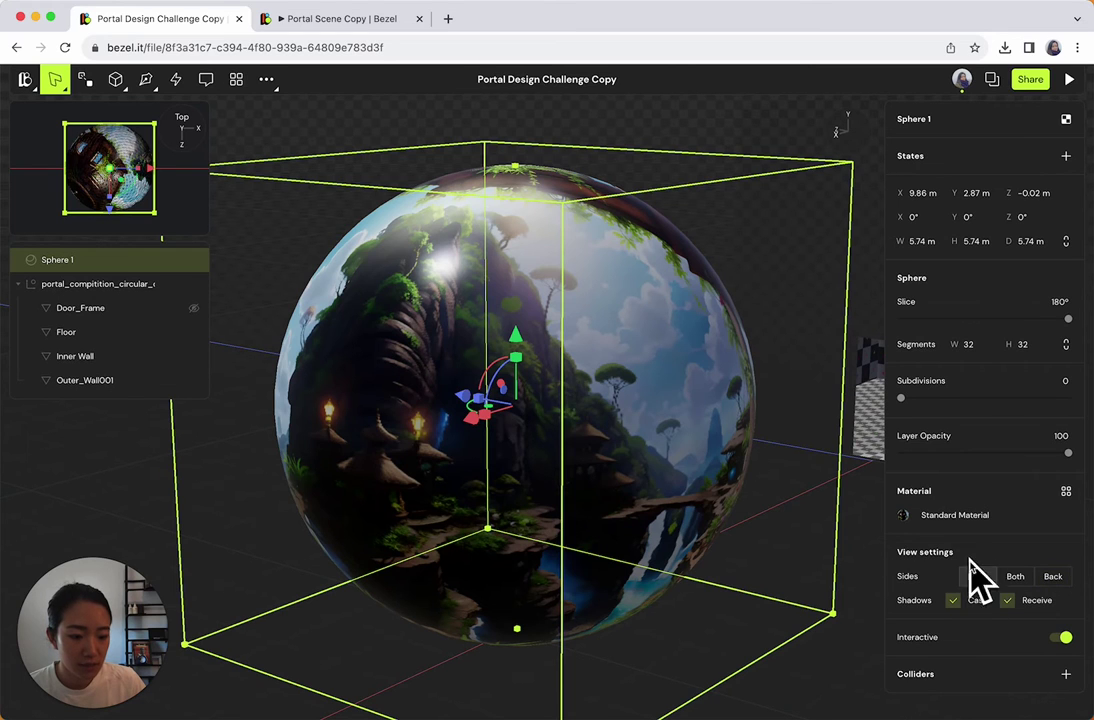
pyautogui.click(1052, 577)
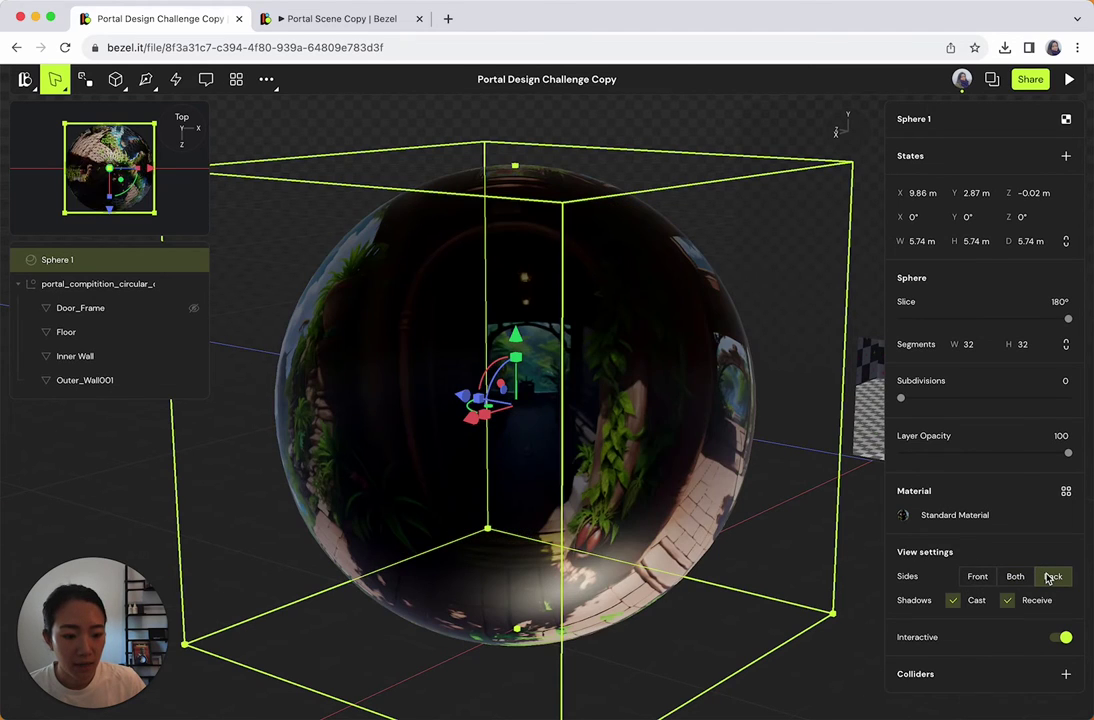
pyautogui.click(113, 535)
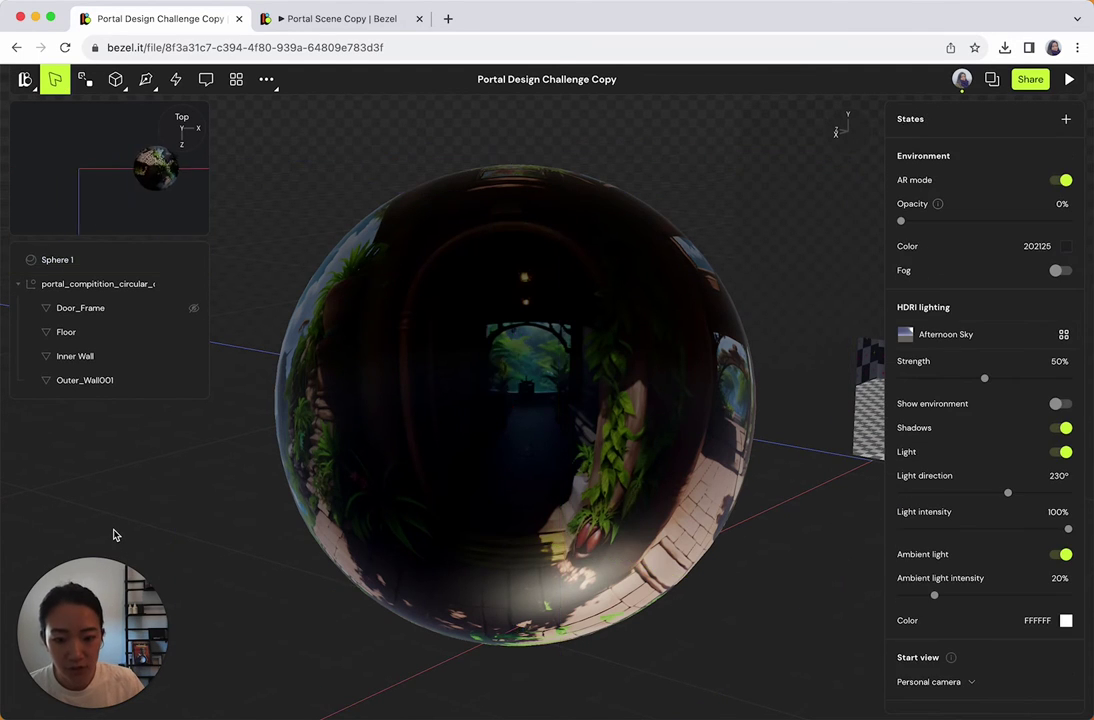
# Step: Examine the jungle image on the inside of Sphere 1 up close from another angle, and select the sphere
pyautogui.moveTo(113, 535); pyautogui.dragTo(638, 524)
pyautogui.scroll(5, 484, 430)
pyautogui.scroll(10, 484, 430)
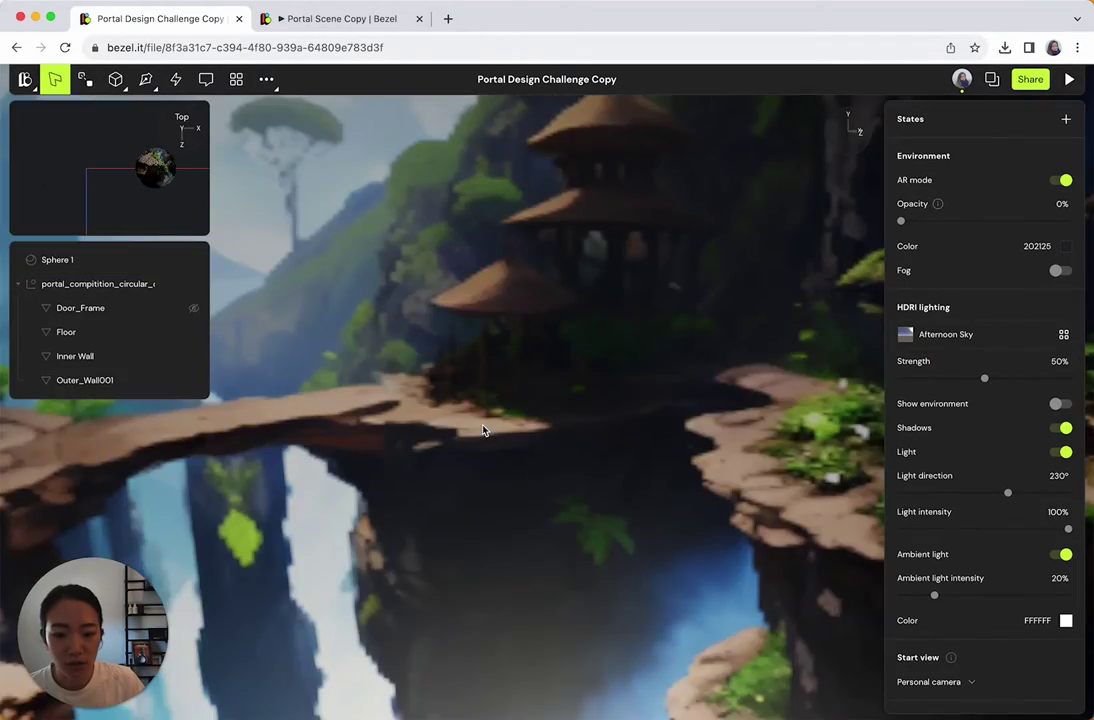
pyautogui.moveTo(579, 464); pyautogui.dragTo(560, 451)
pyautogui.scroll(-5, 560, 451)
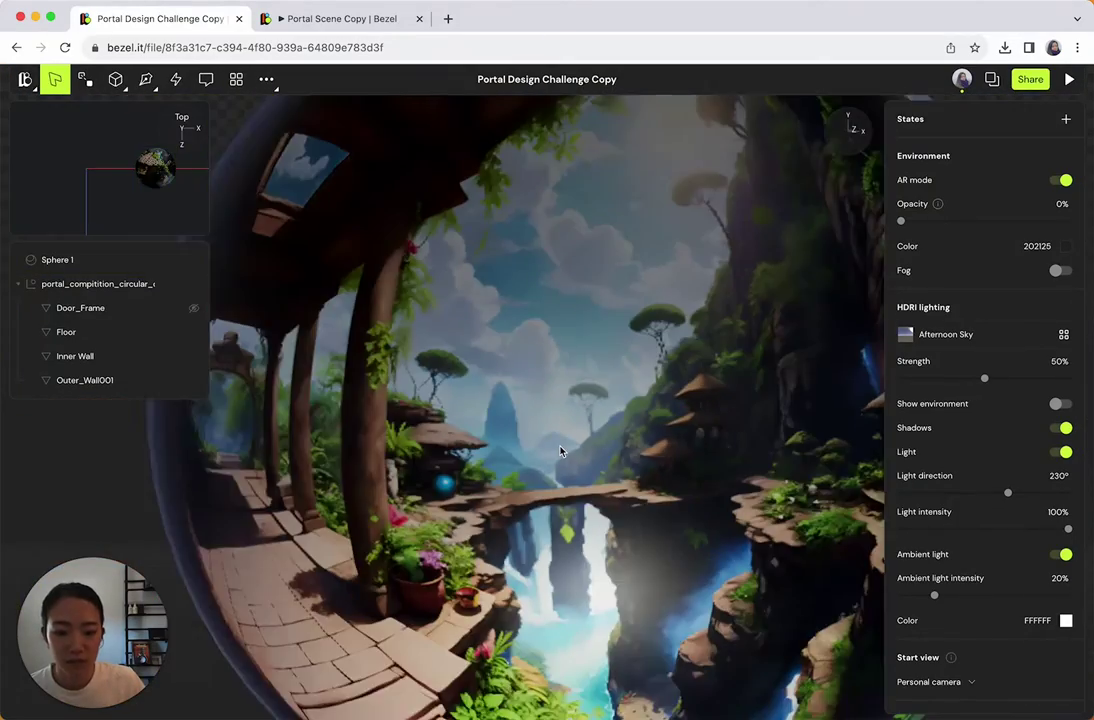
pyautogui.click(560, 451)
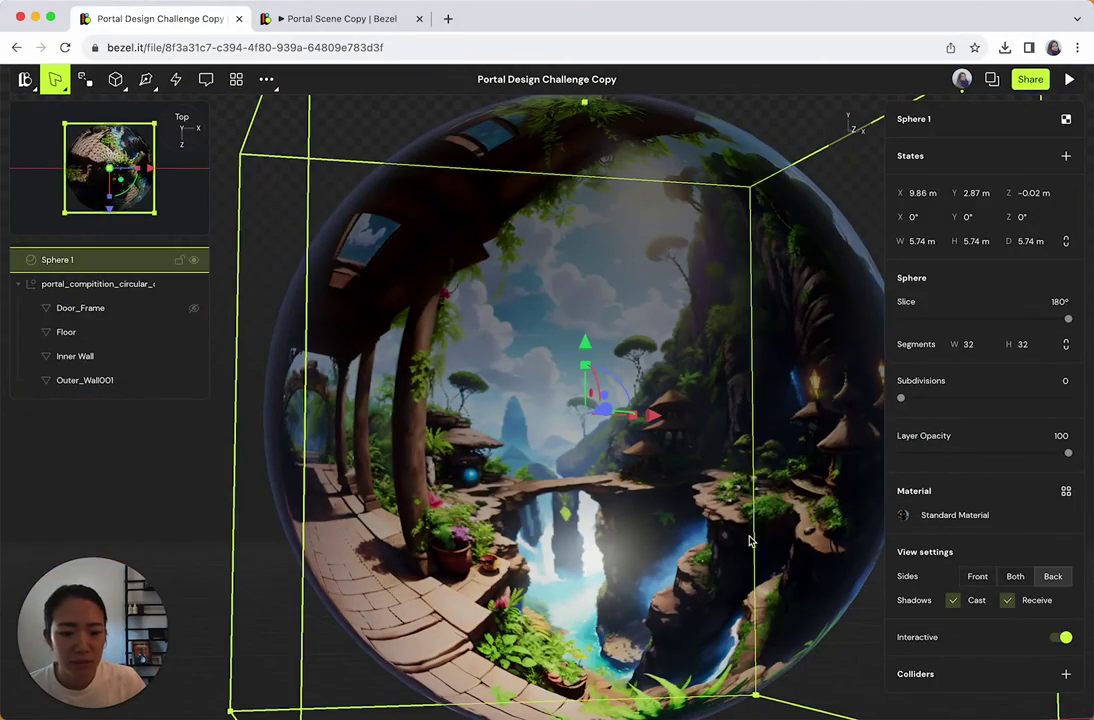
pyautogui.scroll(-3, 635, 542)
pyautogui.moveTo(635, 542); pyautogui.dragTo(668, 533)
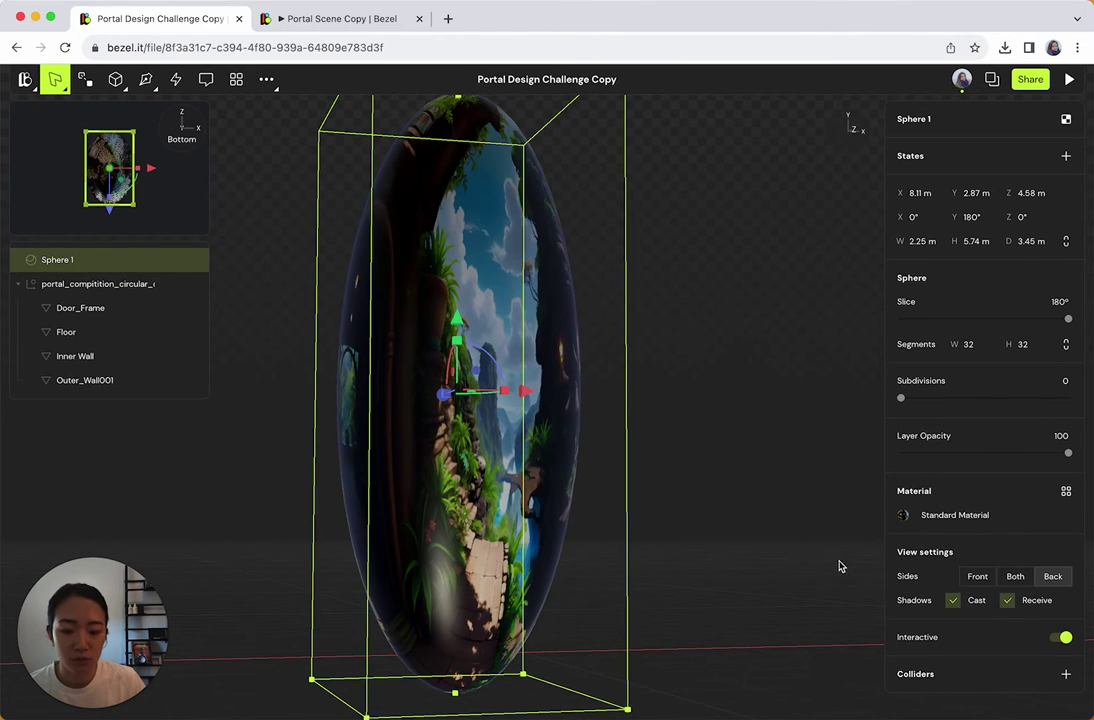
pyautogui.press('super+z')
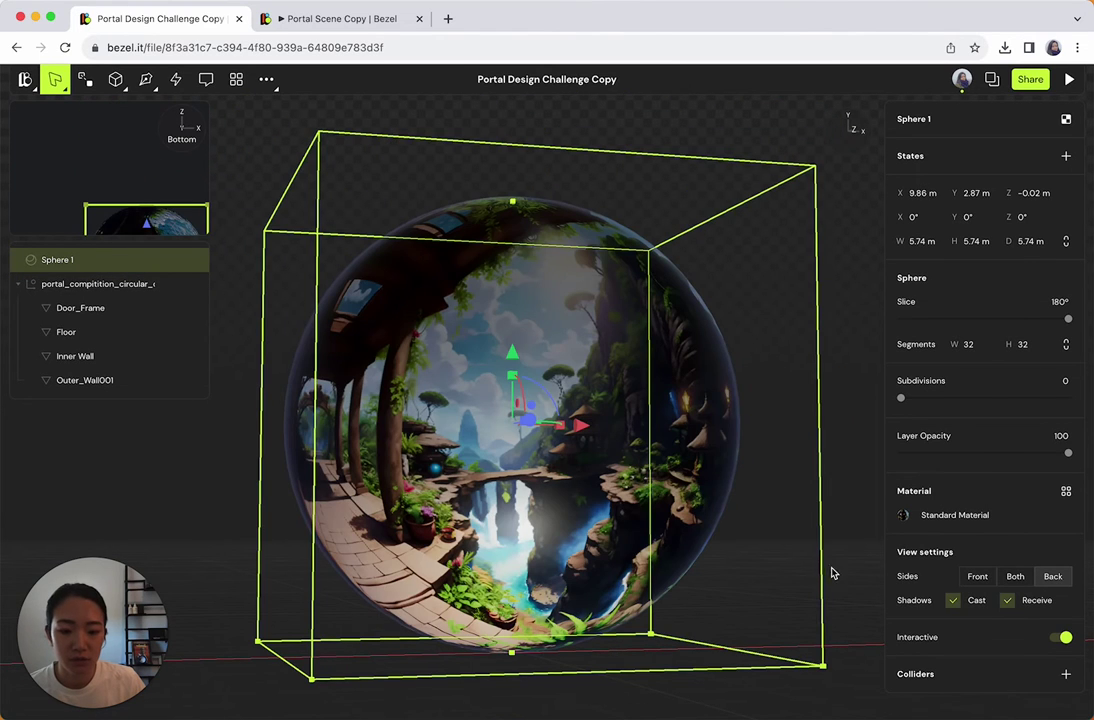
# Step: Change Sphere 1's material type from Standard to Unlit
pyautogui.click(904, 515)
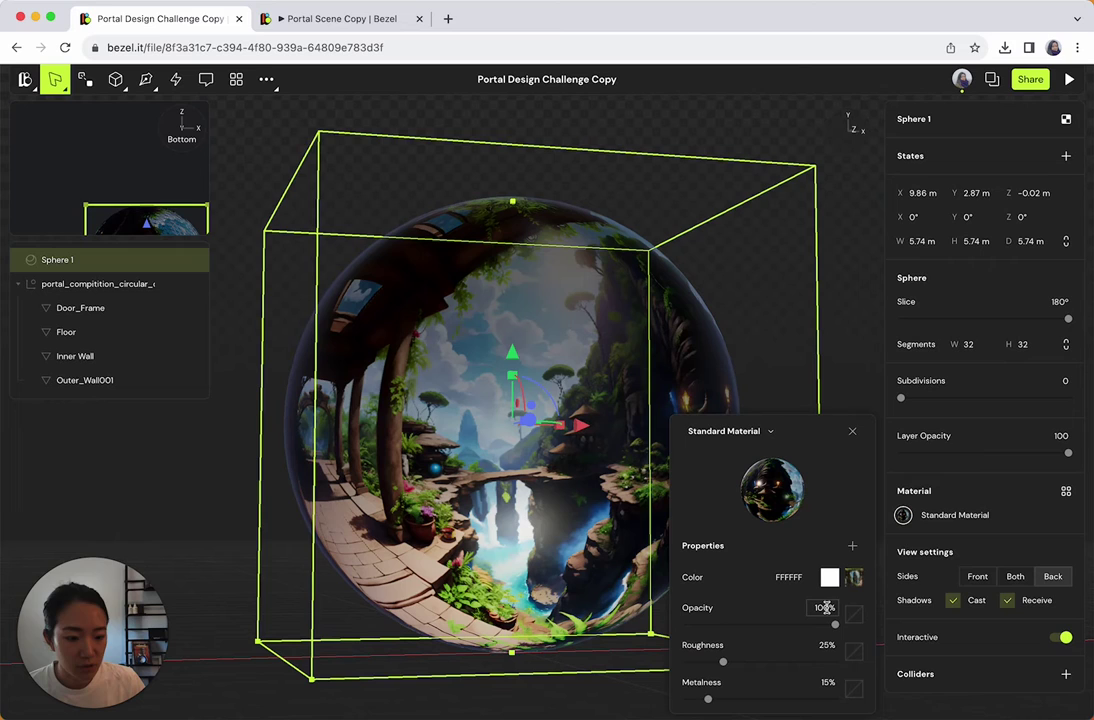
pyautogui.click(748, 436)
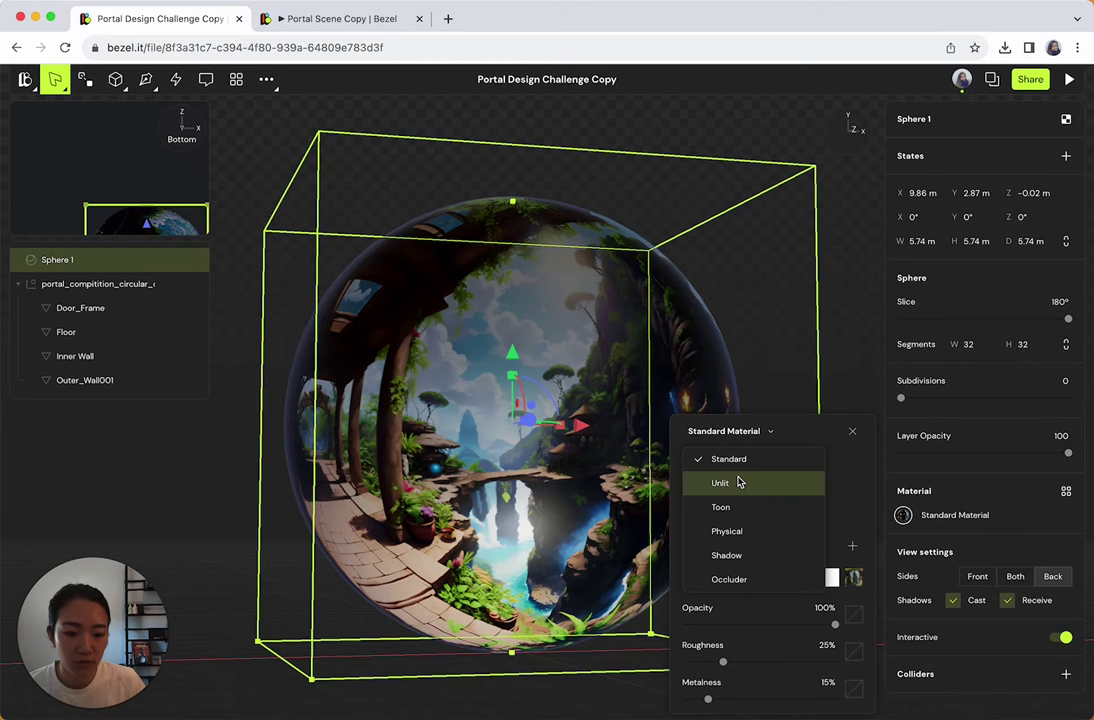
pyautogui.click(738, 484)
pyautogui.click(845, 356)
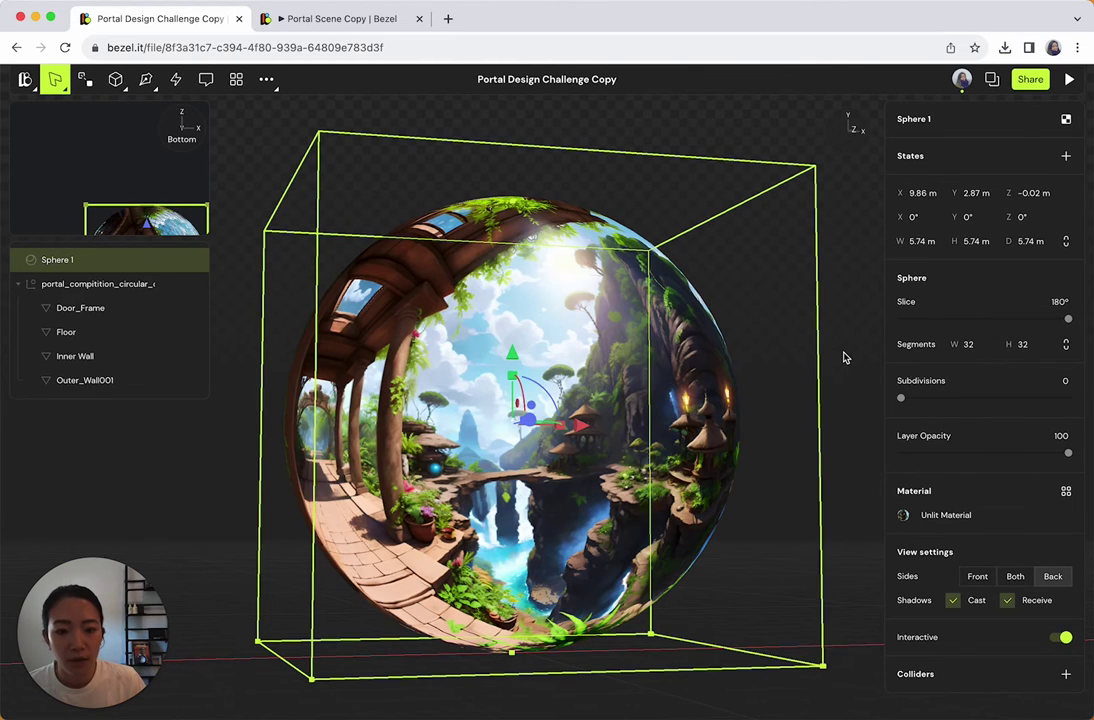
# Step: Move Sphere 1 along the X axis back into the door box to about X -2.32 m
pyautogui.moveTo(842, 383); pyautogui.dragTo(645, 458)
pyautogui.click(645, 458)
pyautogui.scroll(-10, 645, 458)
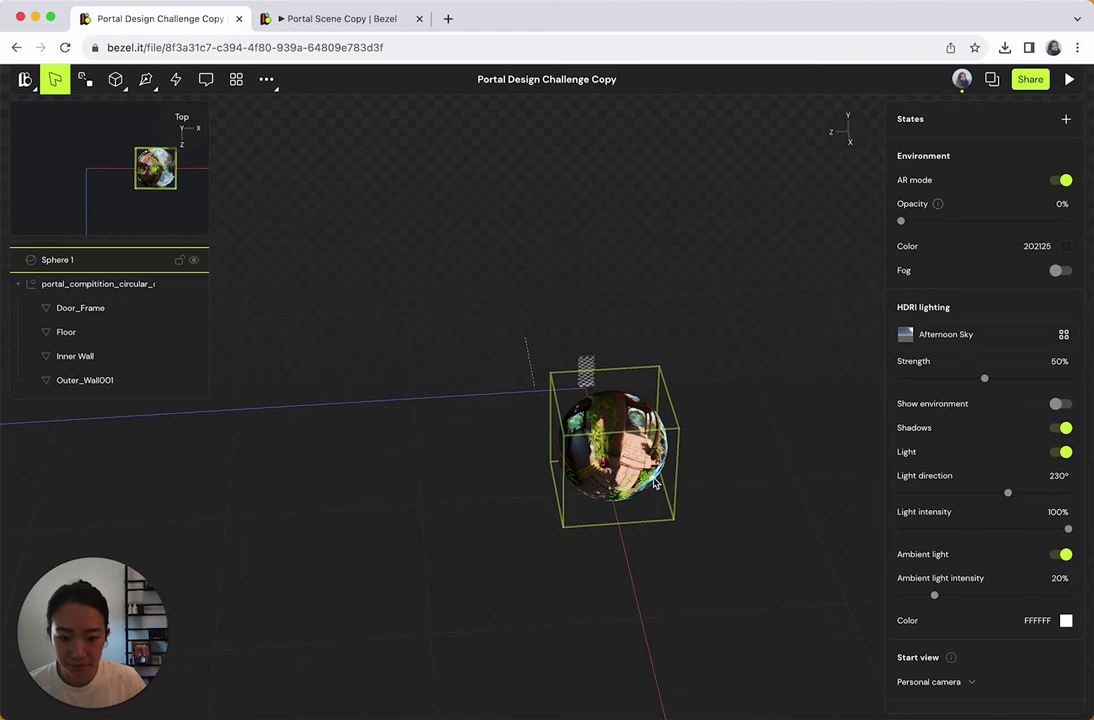
pyautogui.moveTo(711, 584); pyautogui.dragTo(778, 560)
pyautogui.click(645, 452)
pyautogui.moveTo(665, 455); pyautogui.dragTo(784, 515)
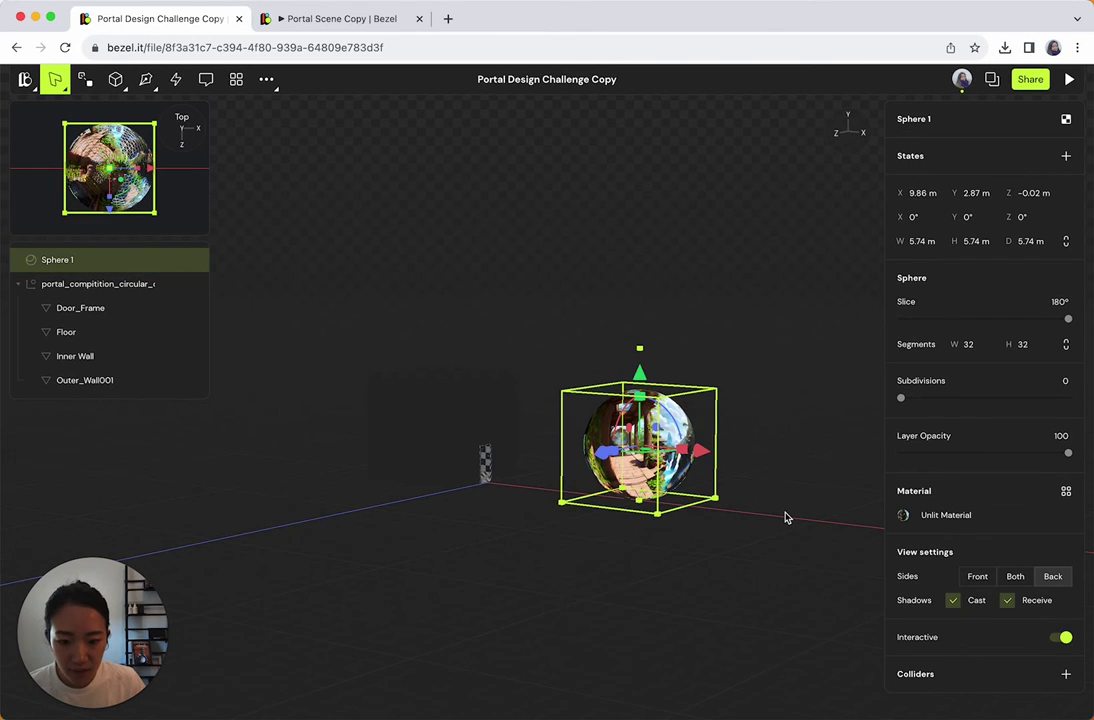
pyautogui.moveTo(701, 454); pyautogui.dragTo(470, 438)
# Step: Lower Sphere 1 along the Y axis inside the door box to about Y 2.31 m
pyautogui.scroll(5, 470, 438)
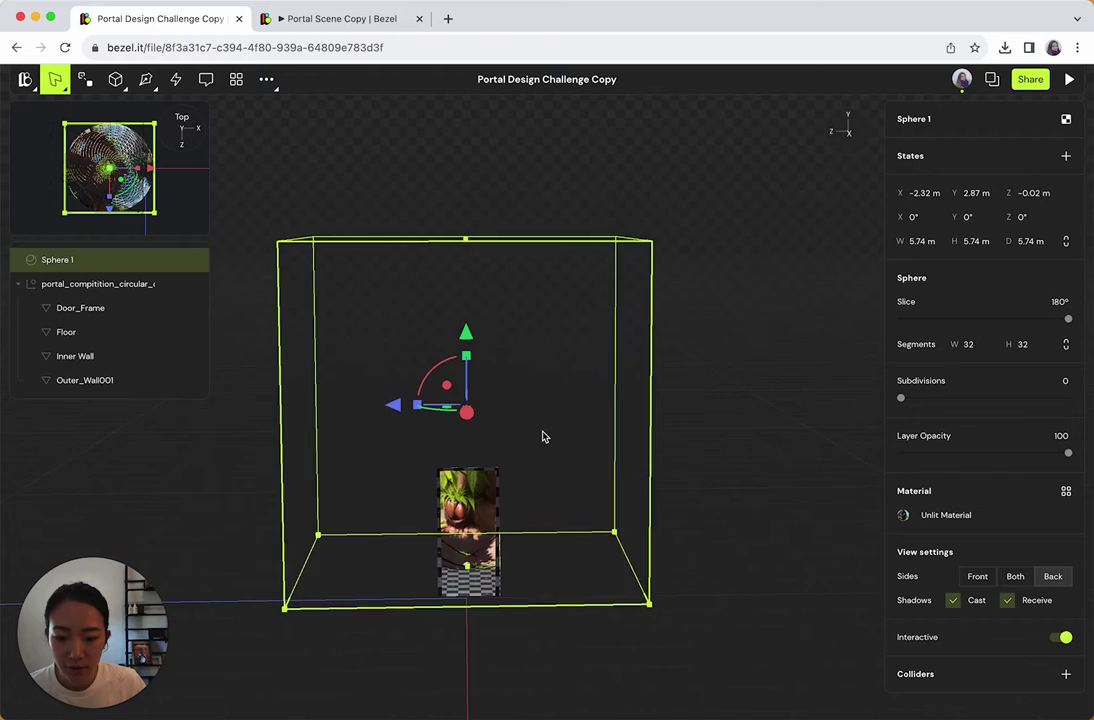
pyautogui.scroll(5, 614, 450)
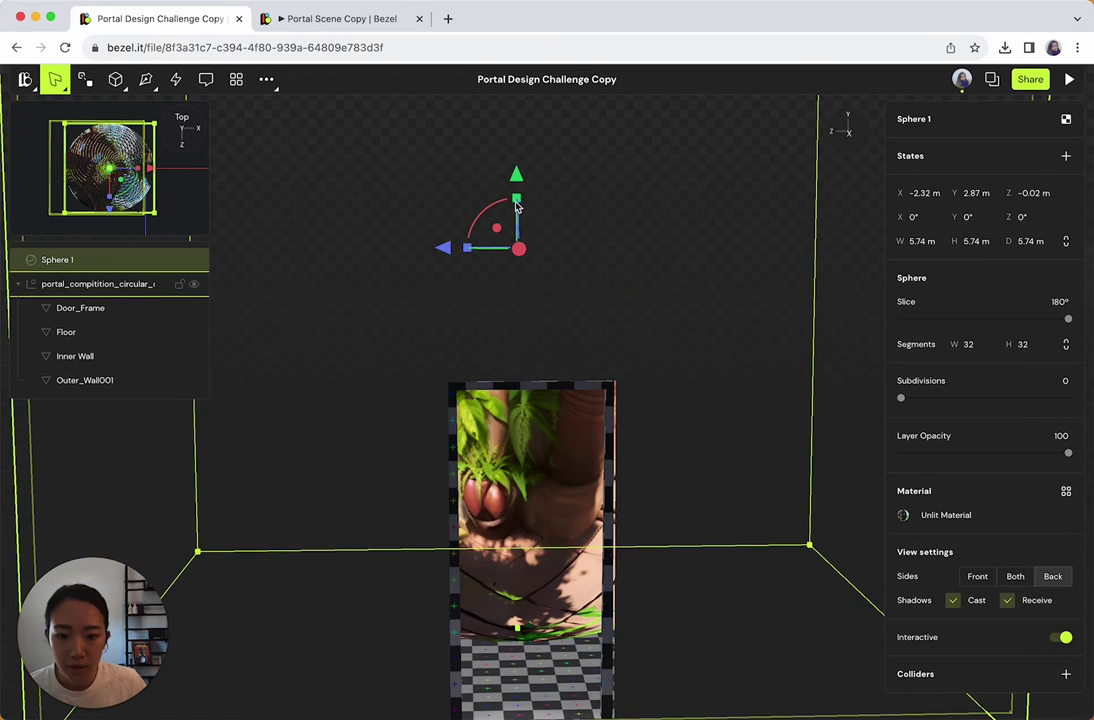
pyautogui.moveTo(516, 205); pyautogui.dragTo(516, 281)
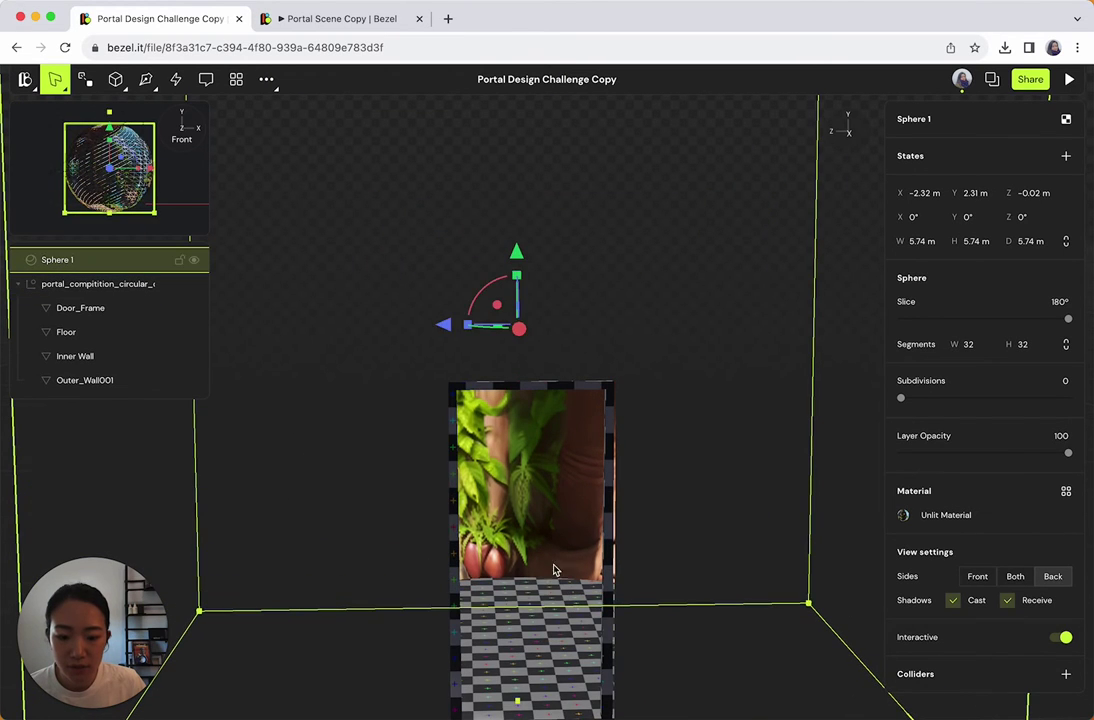
# Step: Look through the door opening to inspect the jungle scene inside the sphere, and return to an outside view
pyautogui.scroll(10, 545, 516)
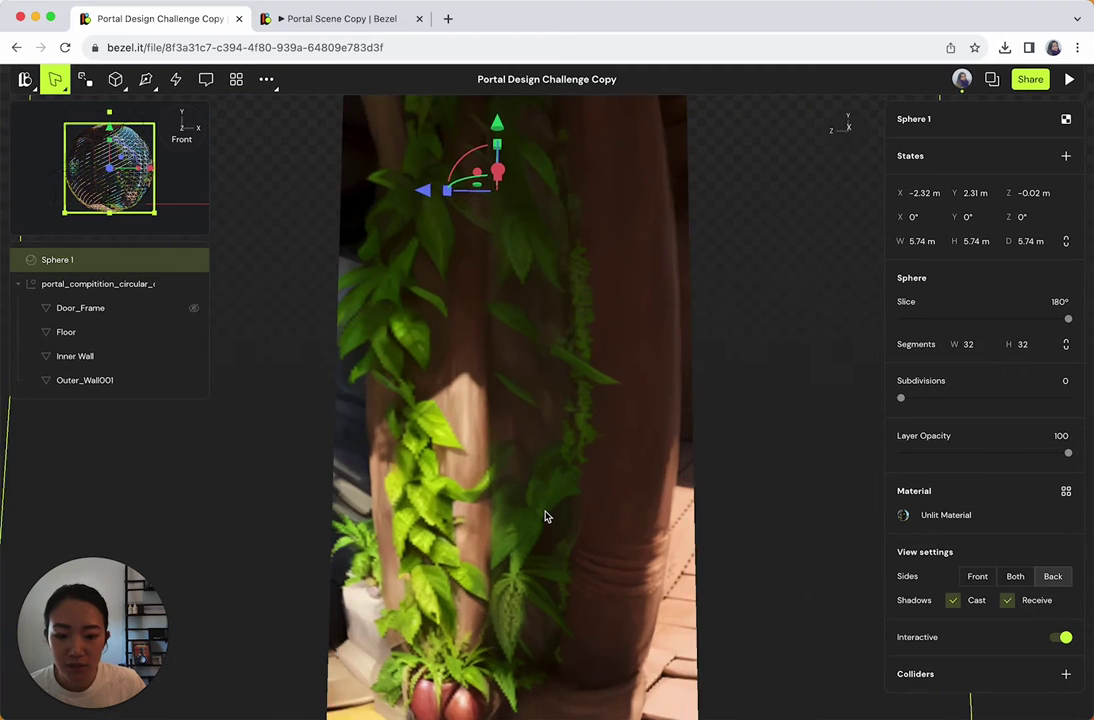
pyautogui.scroll(10, 545, 516)
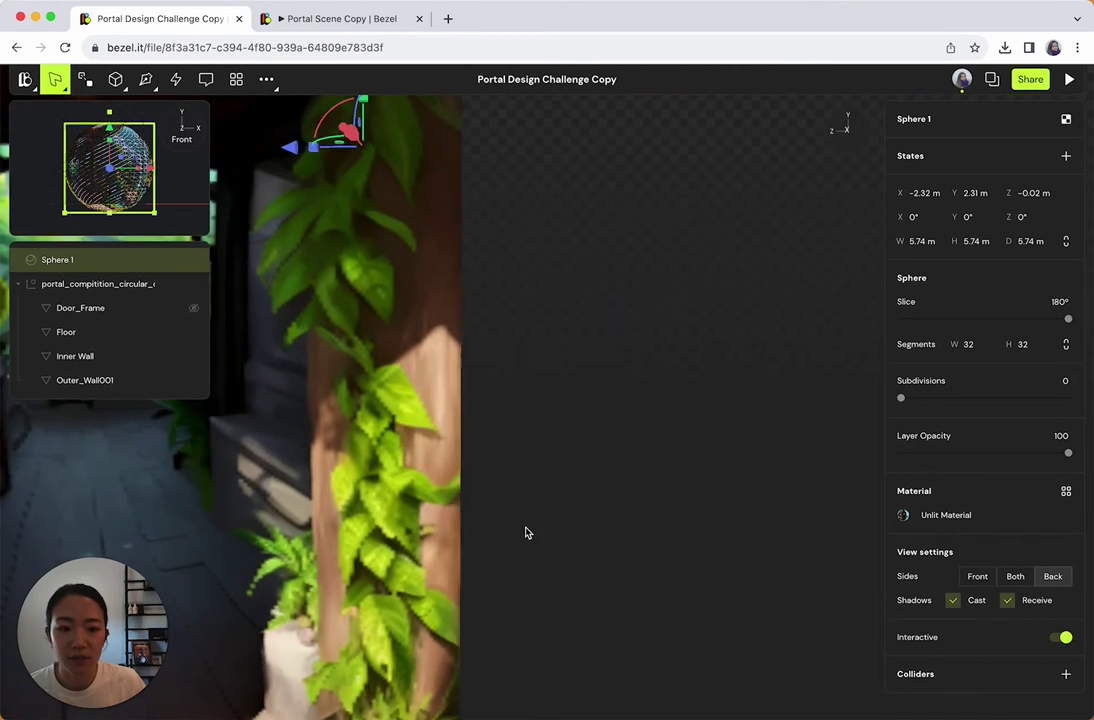
pyautogui.moveTo(526, 528)
pyautogui.mouseDown(button='right')
pyautogui.moveTo(558, 538)
pyautogui.moveTo(550, 548)
pyautogui.moveTo(558, 524)
pyautogui.moveTo(545, 525)
pyautogui.mouseUp(button='right')
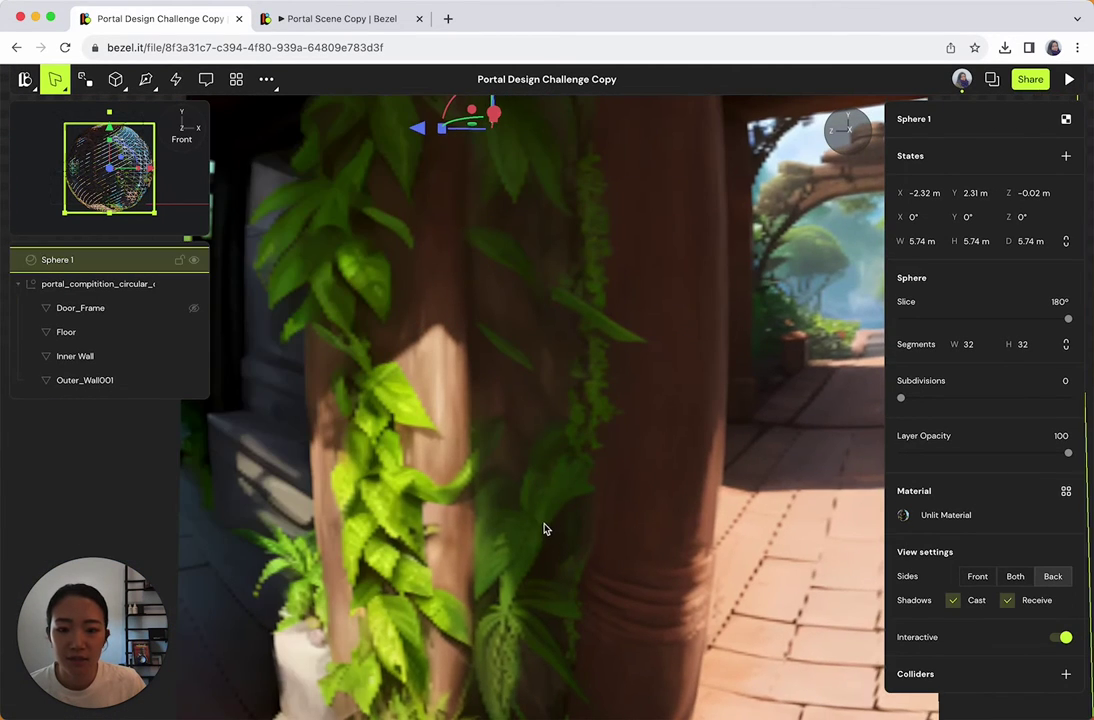
pyautogui.scroll(5, 545, 529)
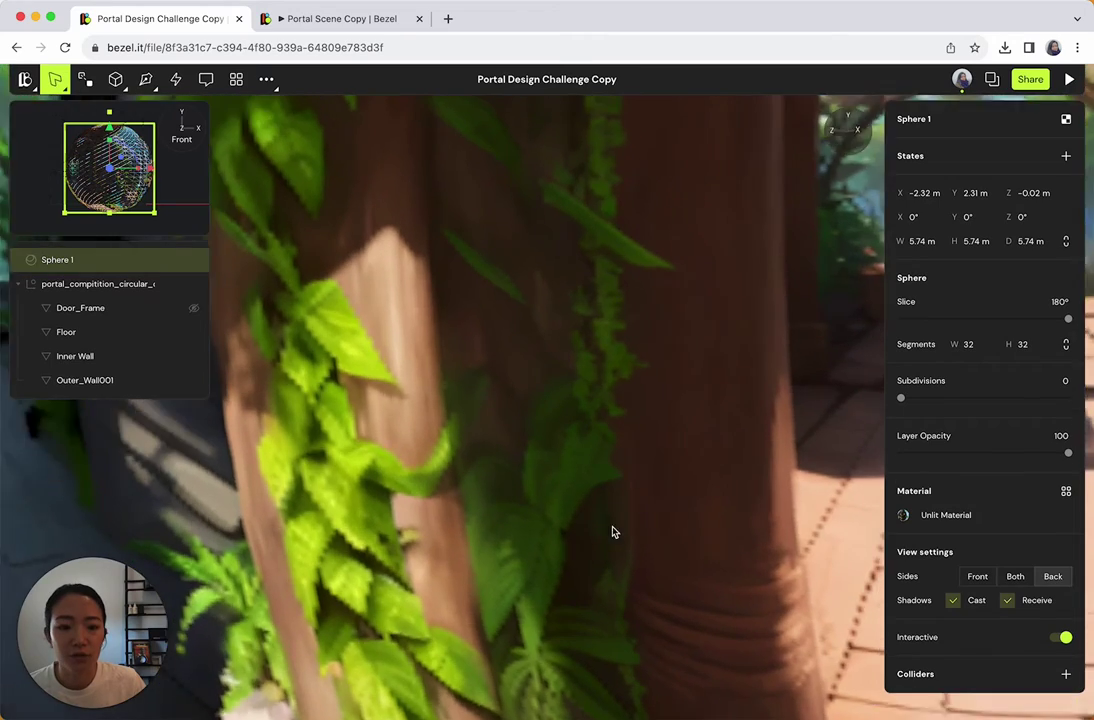
pyautogui.moveTo(613, 532); pyautogui.dragTo(545, 668, button='right')
pyautogui.moveTo(567, 527); pyautogui.dragTo(370, 537, button='right')
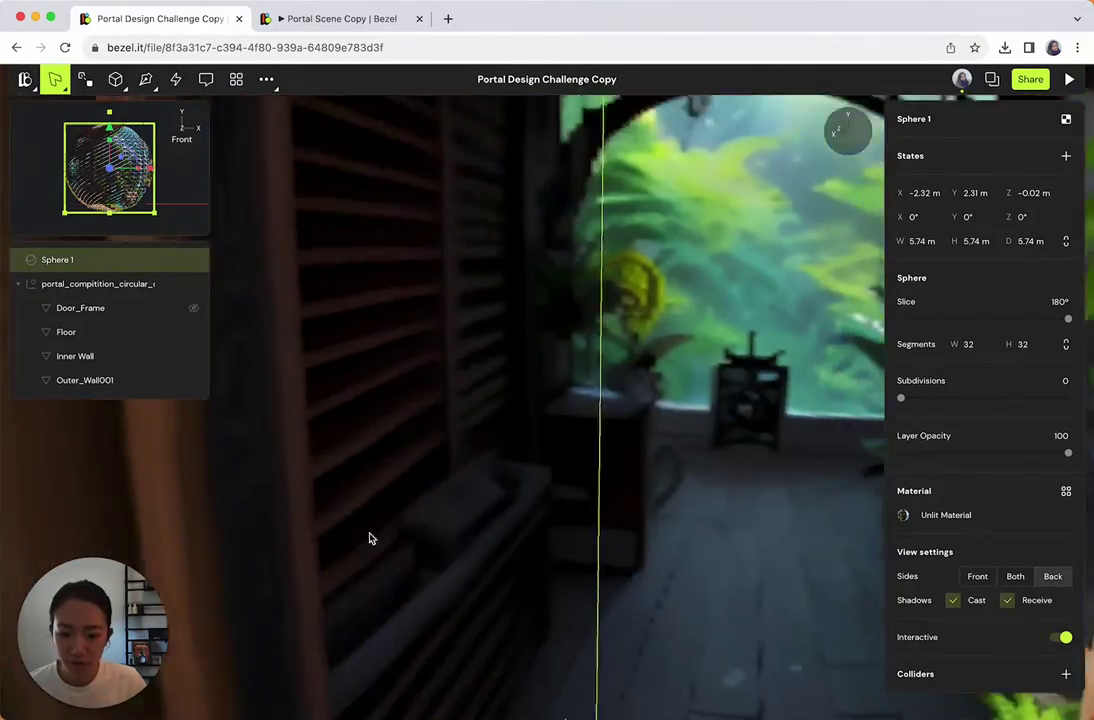
pyautogui.scroll(-10, 369, 538)
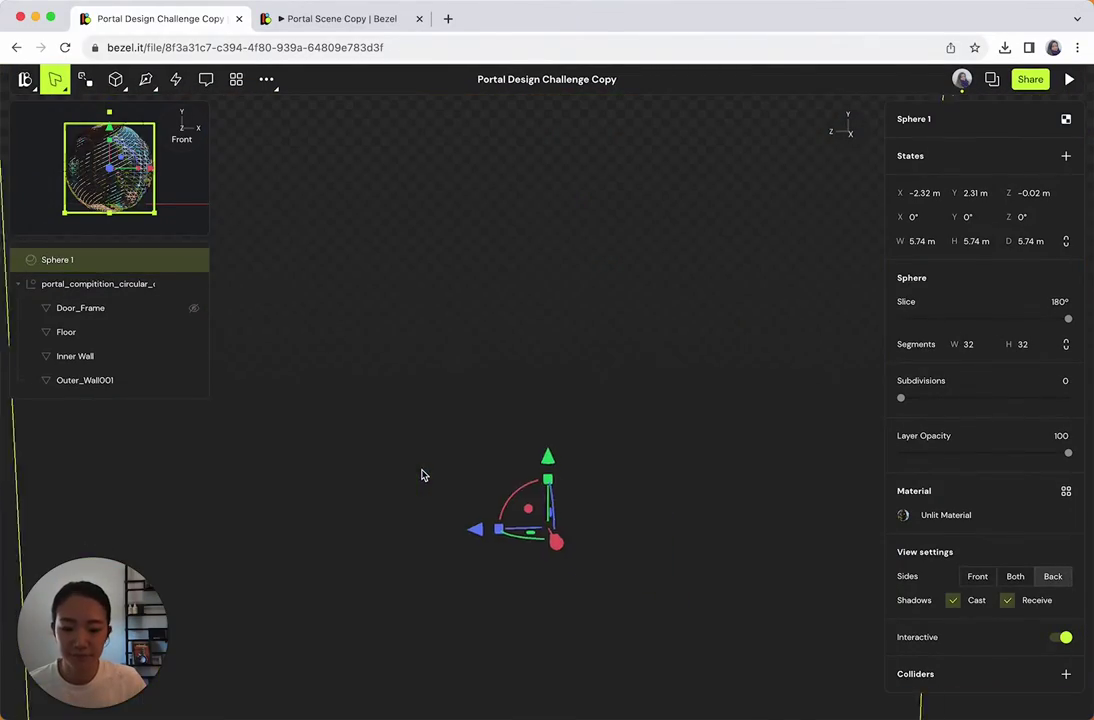
pyautogui.scroll(-10, 423, 475)
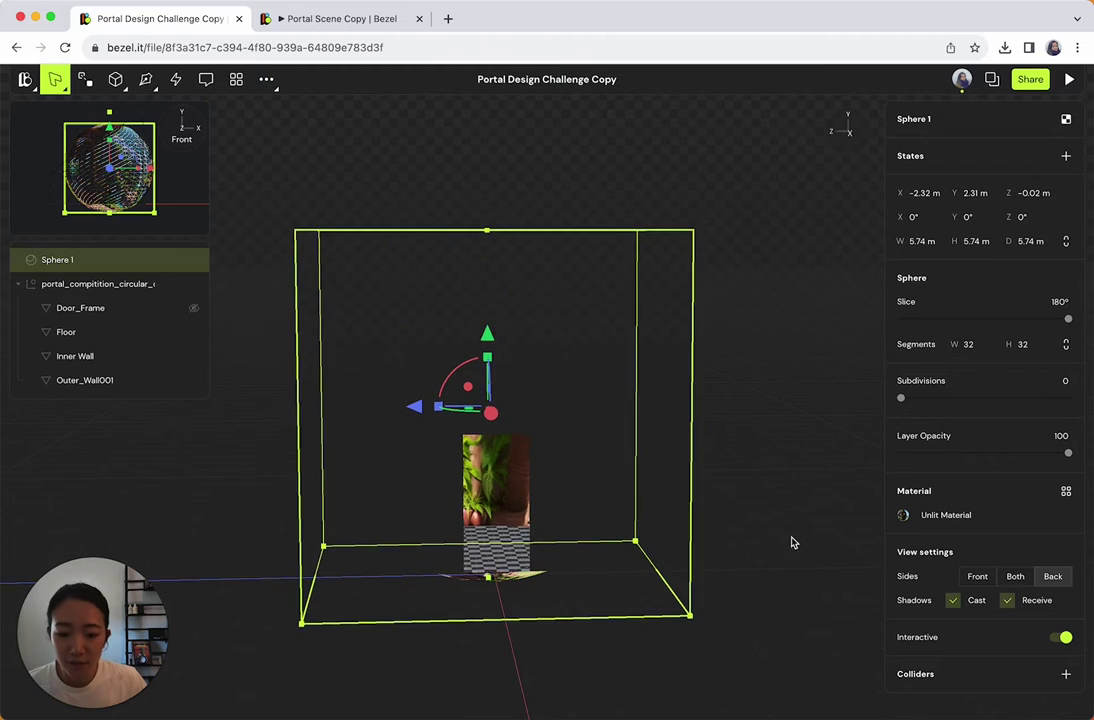
# Step: Deselect the sphere and examine the door opening and the floor behind it from high and low angles
pyautogui.moveTo(794, 543); pyautogui.dragTo(760, 547, button='right')
pyautogui.click(759, 547)
pyautogui.moveTo(566, 490); pyautogui.dragTo(557, 532, button='right')
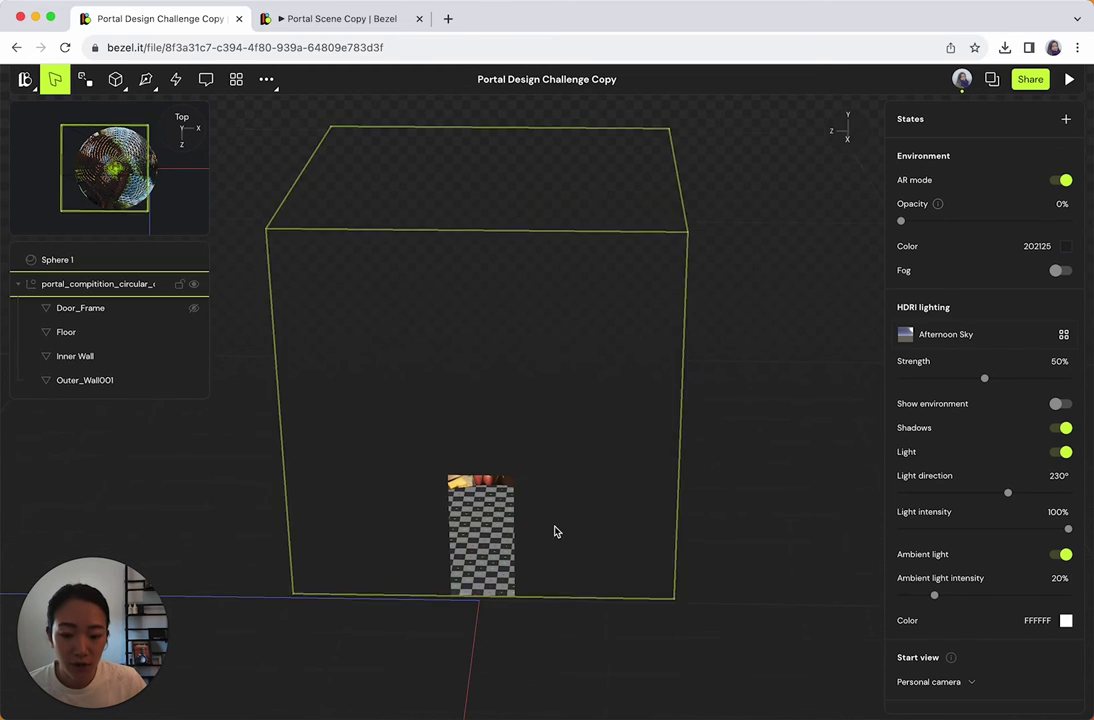
pyautogui.moveTo(479, 650); pyautogui.dragTo(562, 515, button='right')
pyautogui.scroll(5, 525, 489)
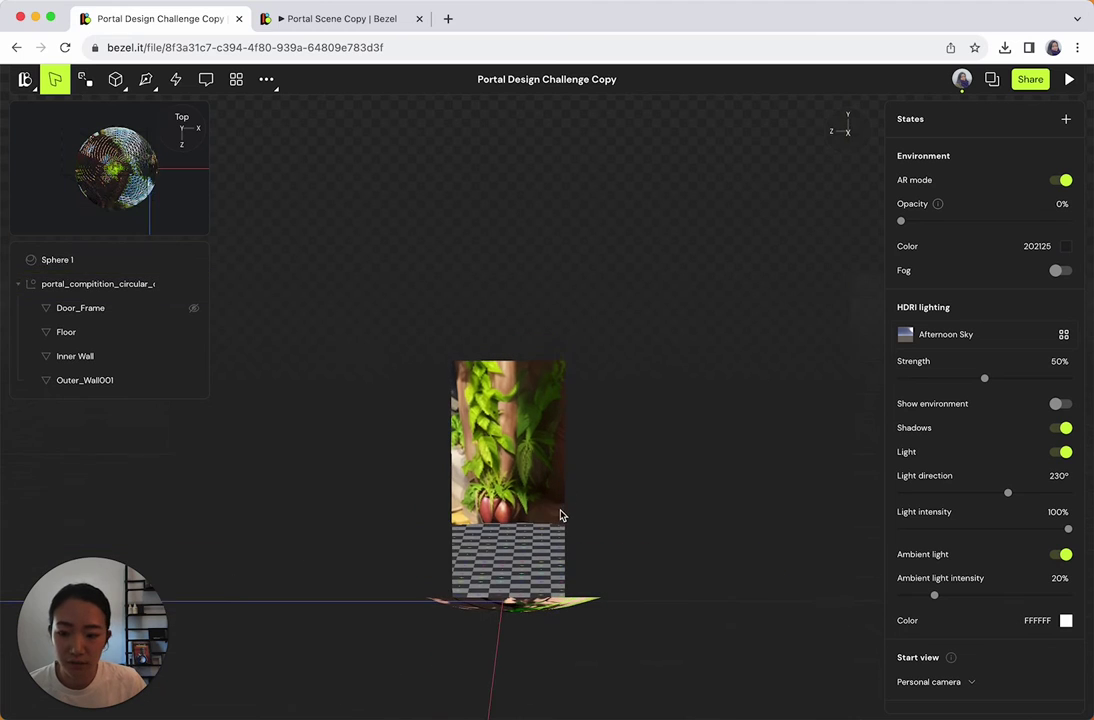
# Step: Select the door box group, compare it with the brick portal in the Portal Scene Copy preview, and return to the Portal Design Challenge Copy file
pyautogui.click(534, 586)
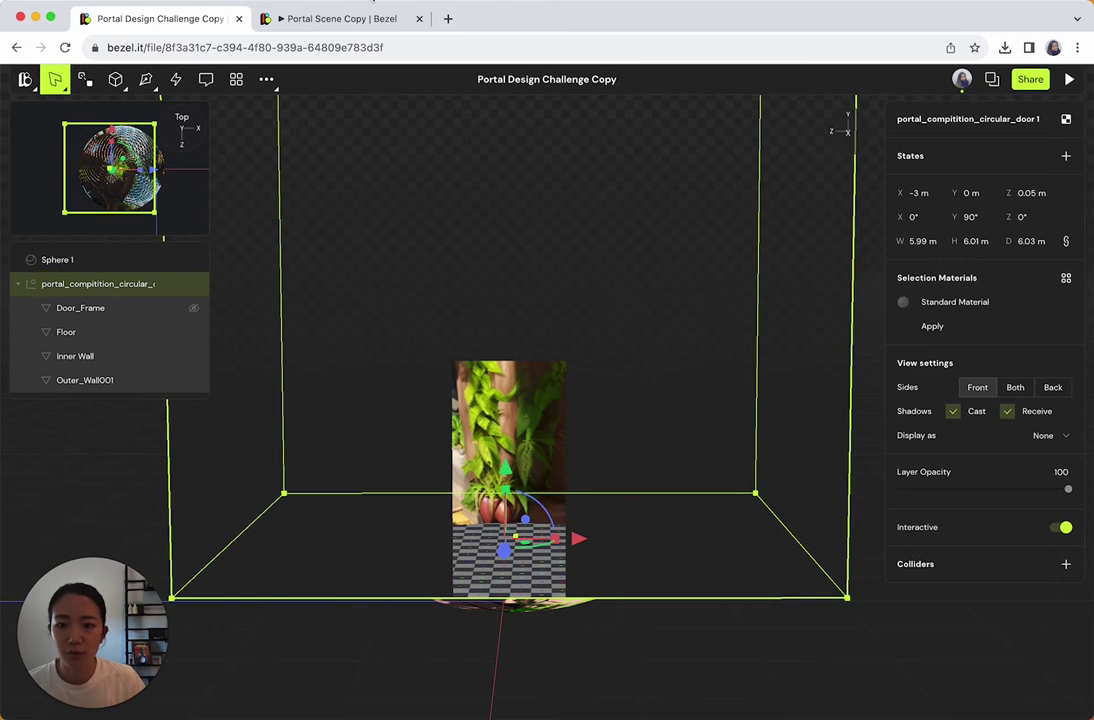
pyautogui.click(339, 19)
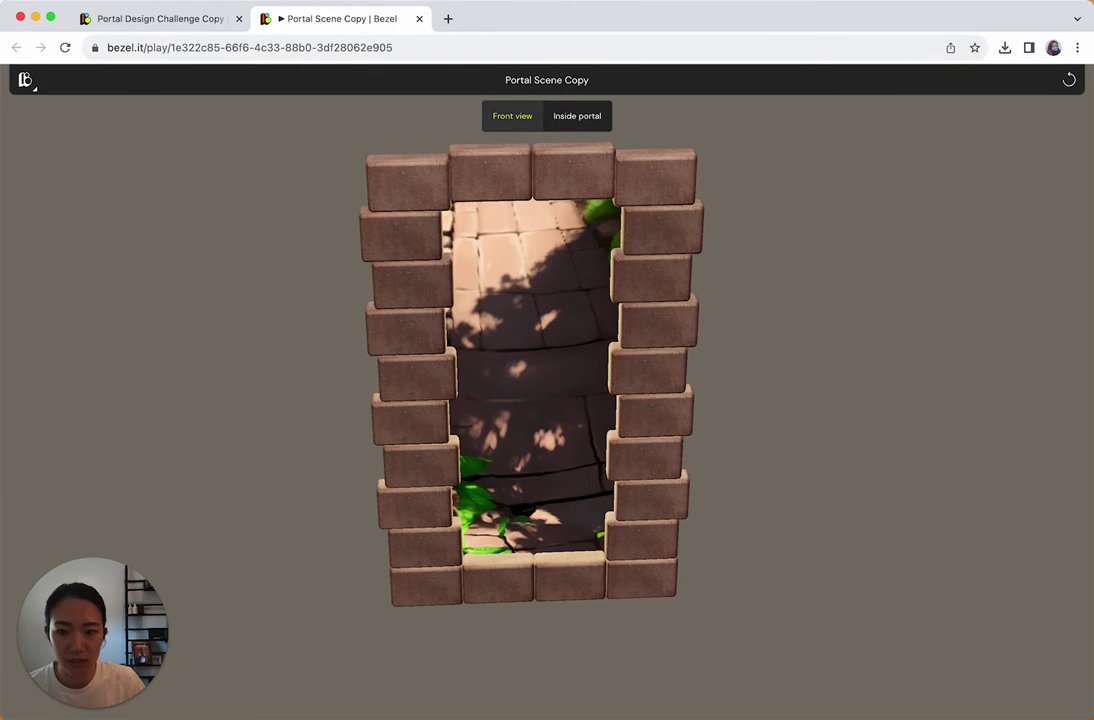
pyautogui.click(137, 20)
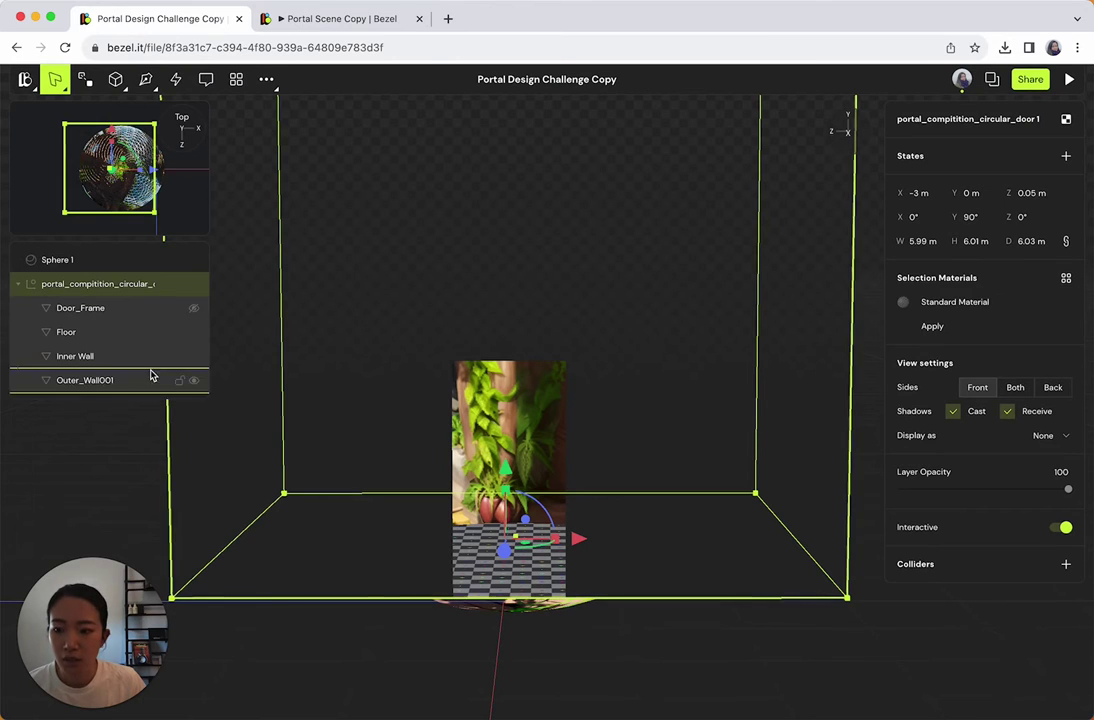
# Step: Hide the Floor mesh of the door box and clear the selection
pyautogui.click(119, 340)
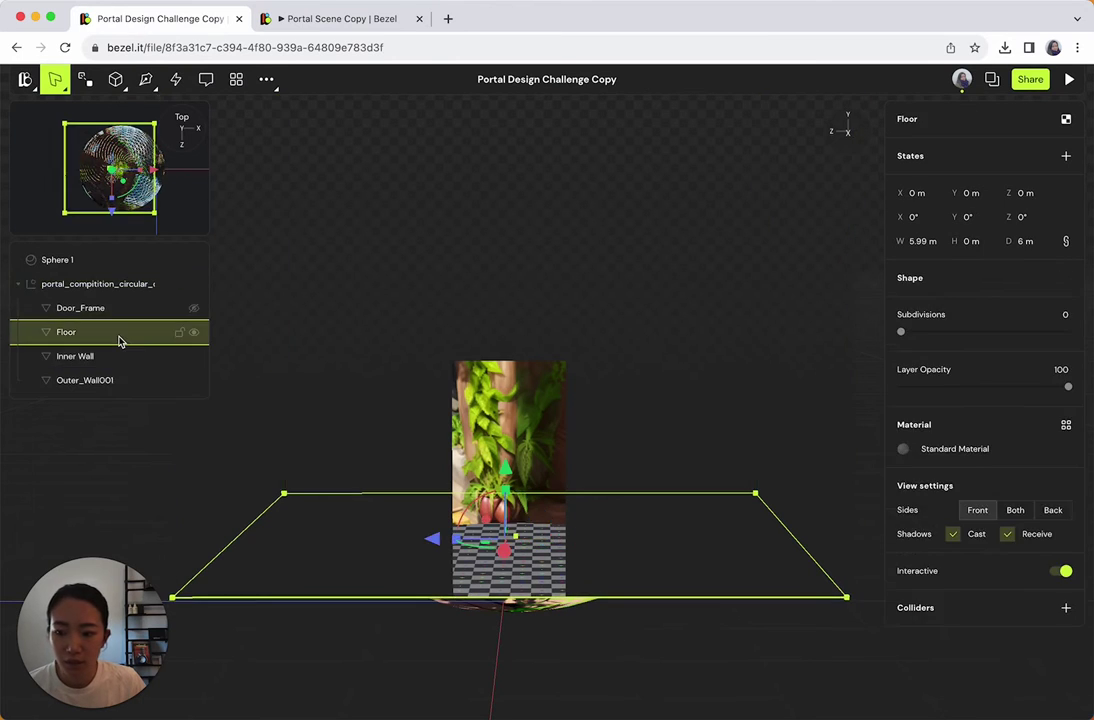
pyautogui.click(195, 334)
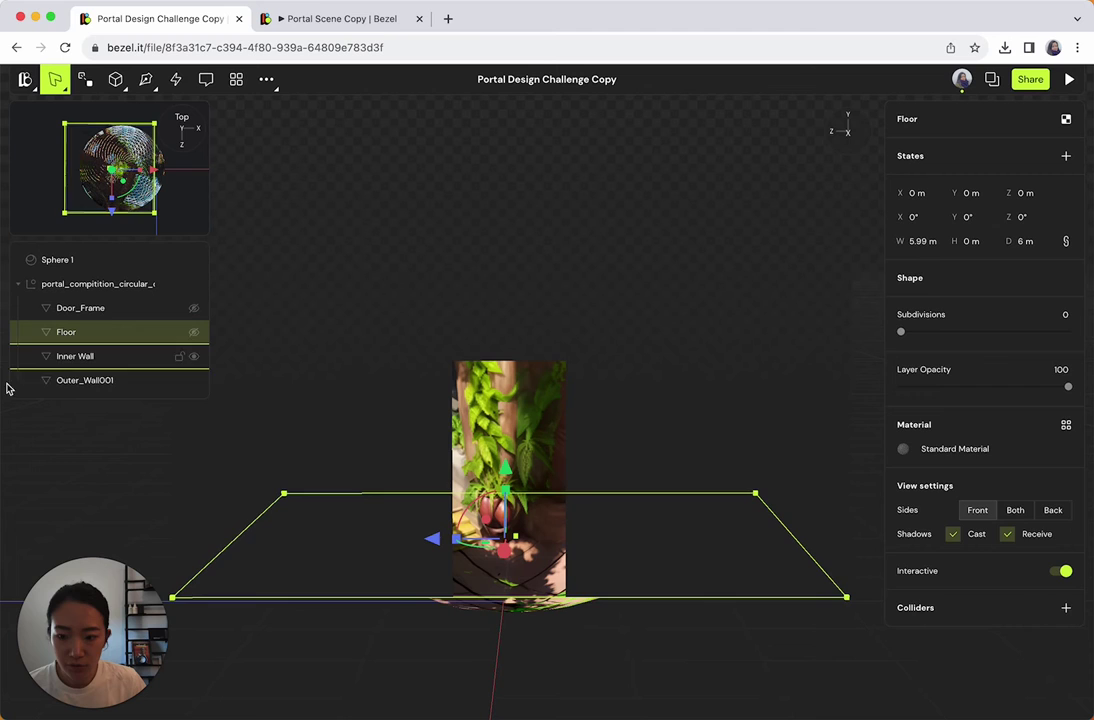
pyautogui.click(527, 687)
# Step: Examine the base of Sphere 1 below the door opening from low and high angles
pyautogui.moveTo(584, 656); pyautogui.dragTo(588, 567)
pyautogui.click(549, 514)
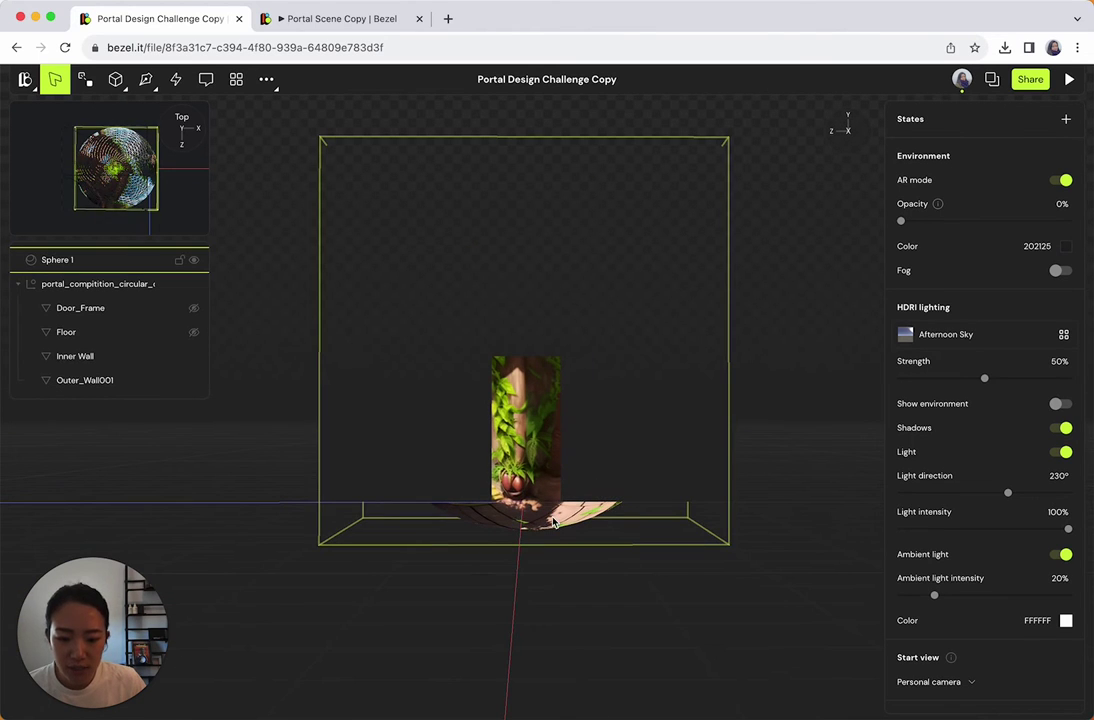
pyautogui.click(597, 521)
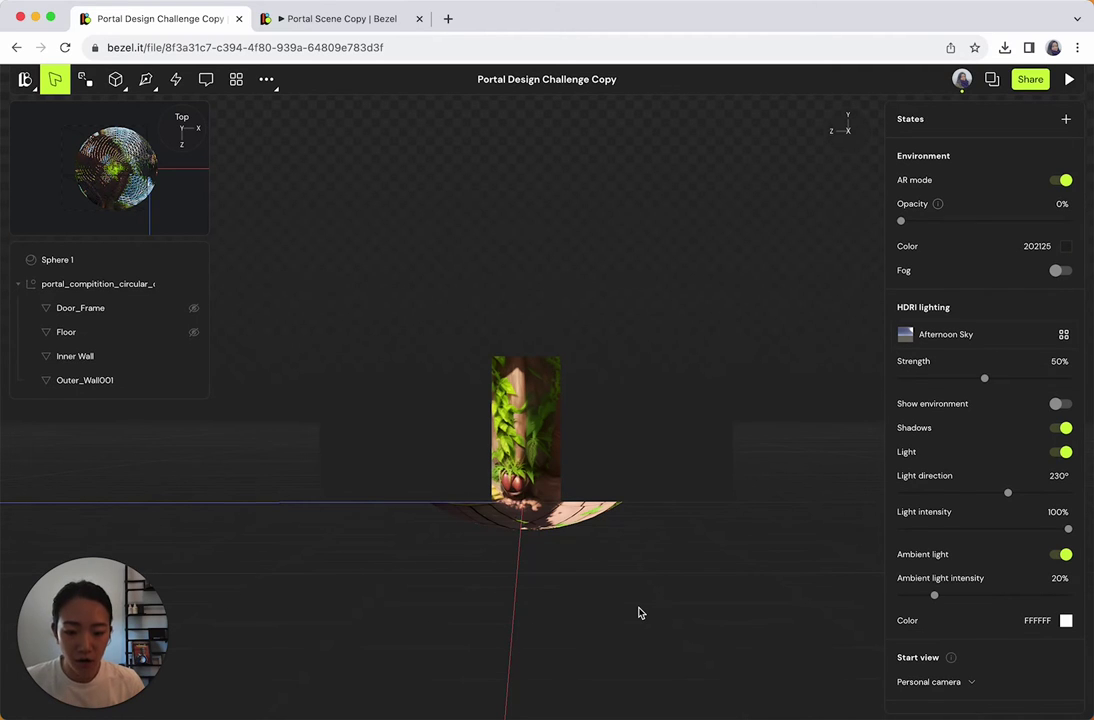
pyautogui.moveTo(638, 613); pyautogui.dragTo(608, 691)
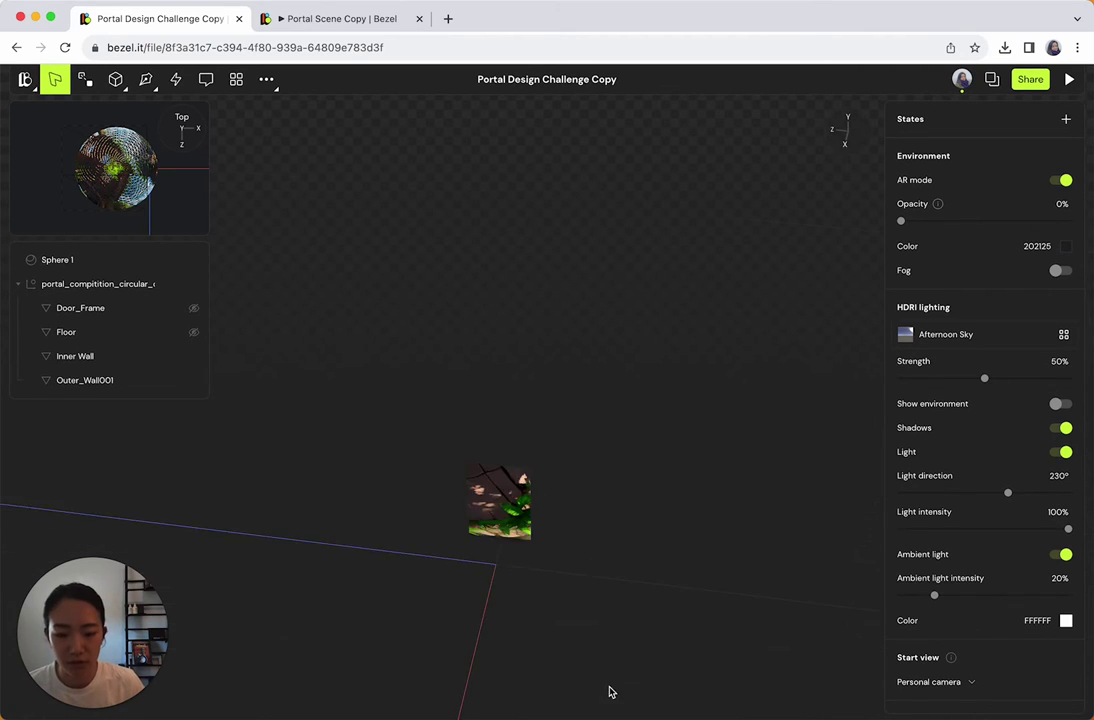
pyautogui.click(585, 533)
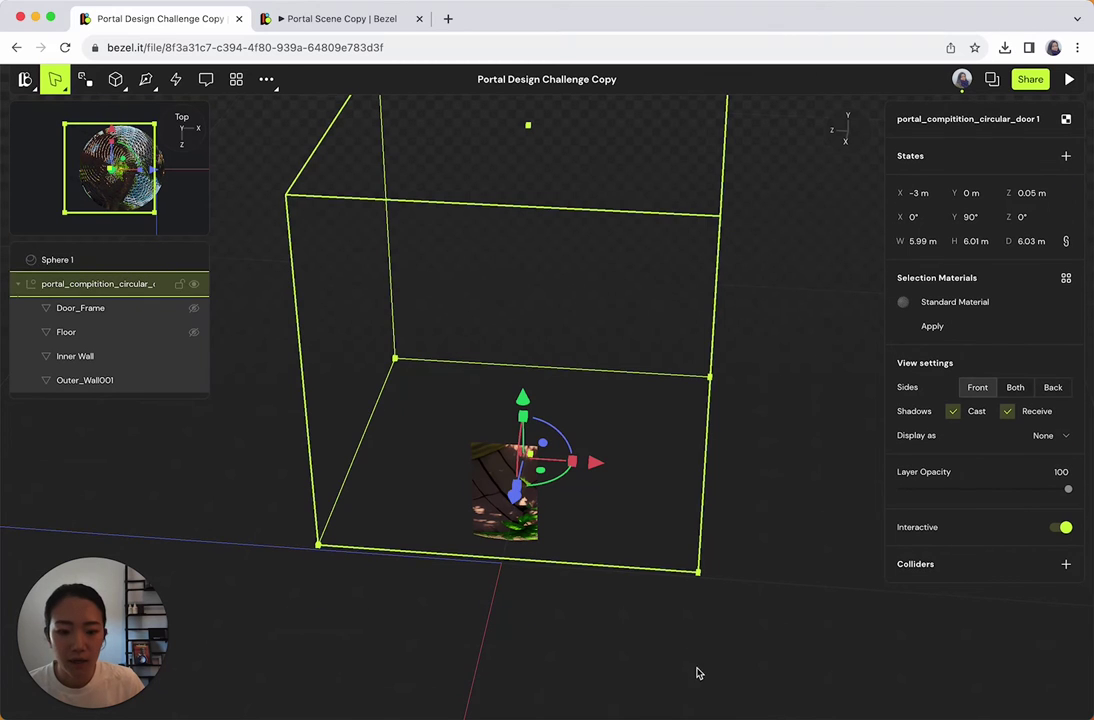
pyautogui.click(678, 662)
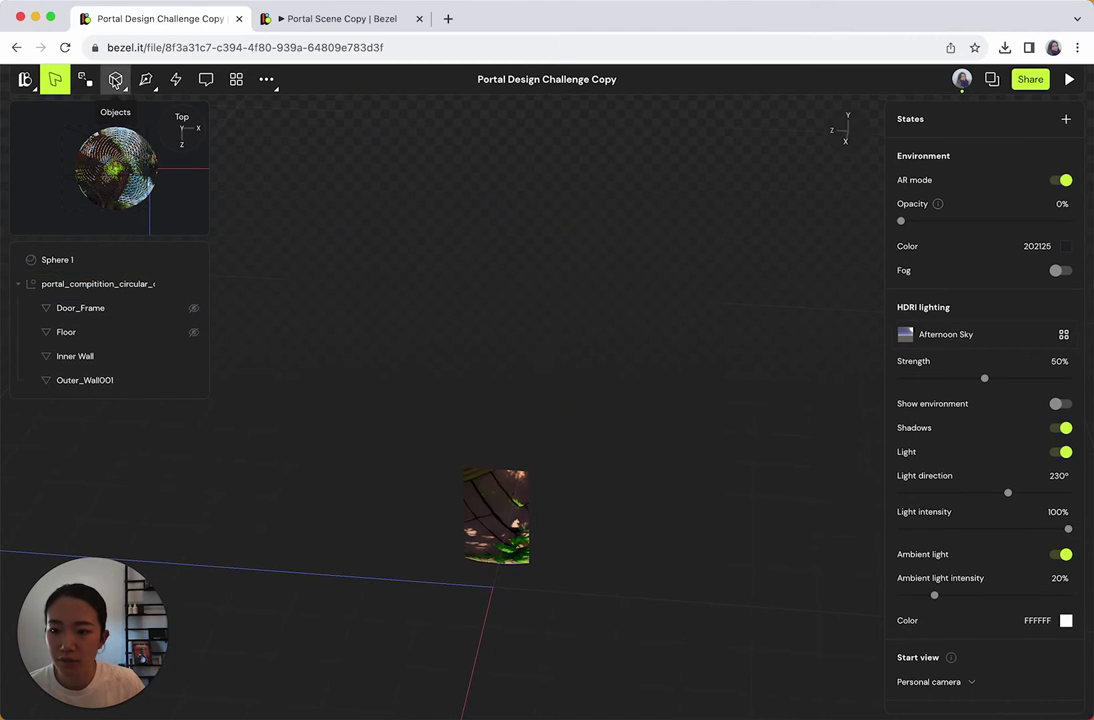
# Step: Add a box about 8.55 m wide, 5.94 m deep and 2.24 m high below ground at the base of the door opening
pyautogui.write('box')
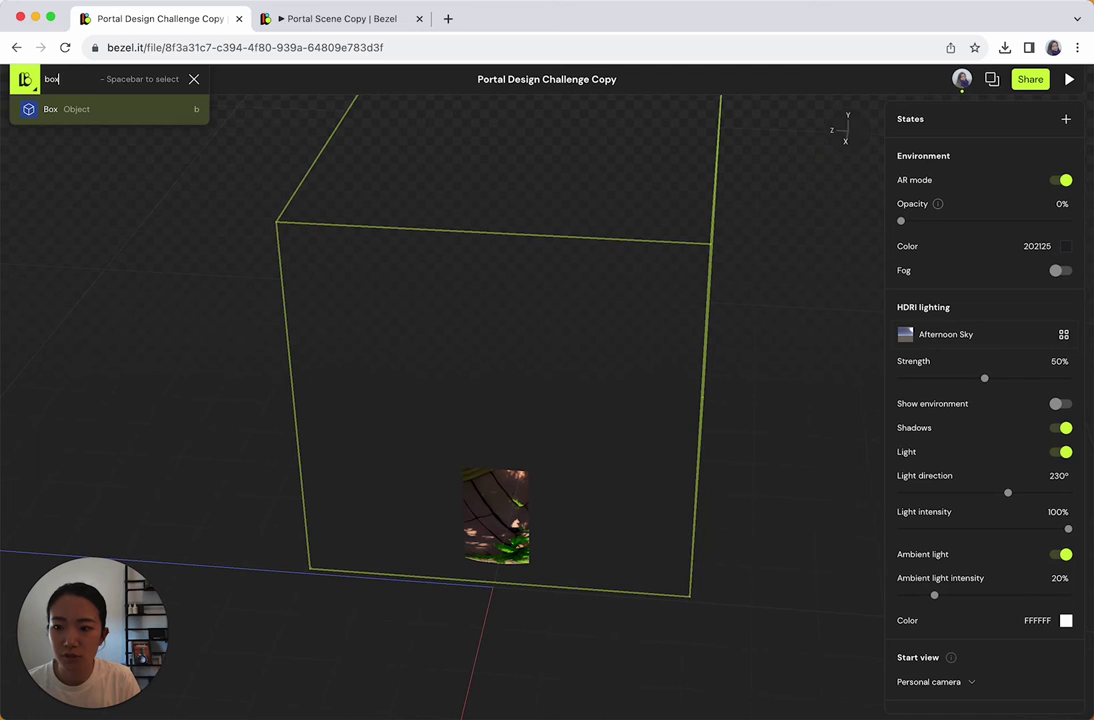
pyautogui.press('space')
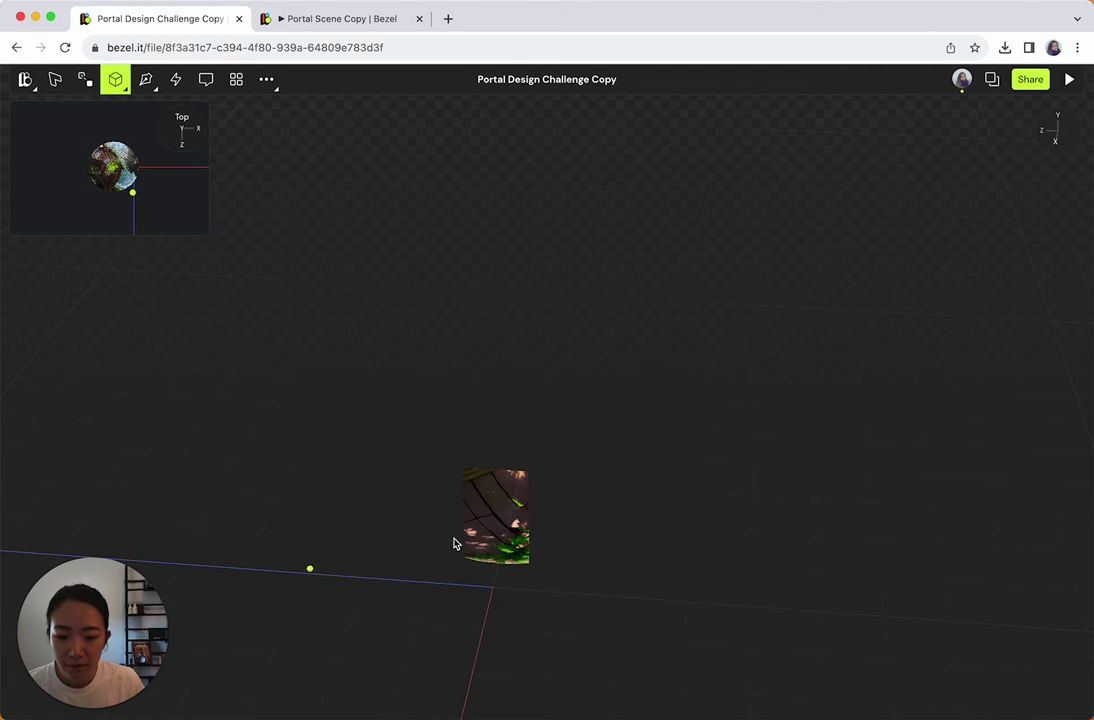
pyautogui.moveTo(310, 569); pyautogui.dragTo(705, 336)
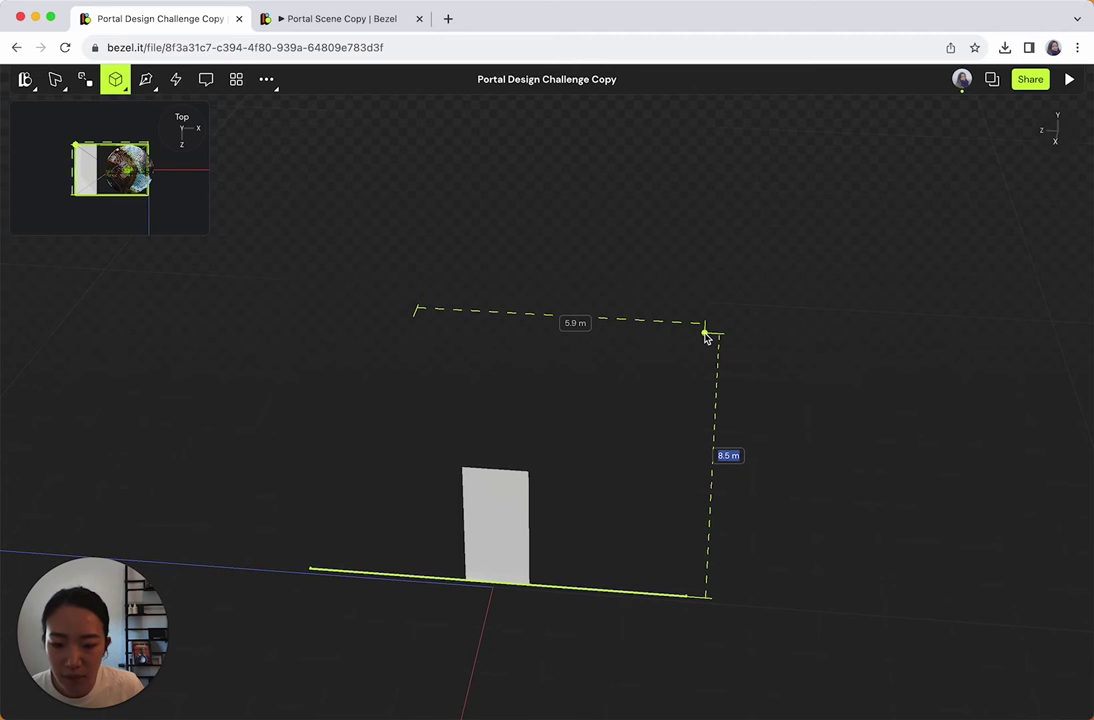
pyautogui.click(705, 334)
pyautogui.click(702, 430)
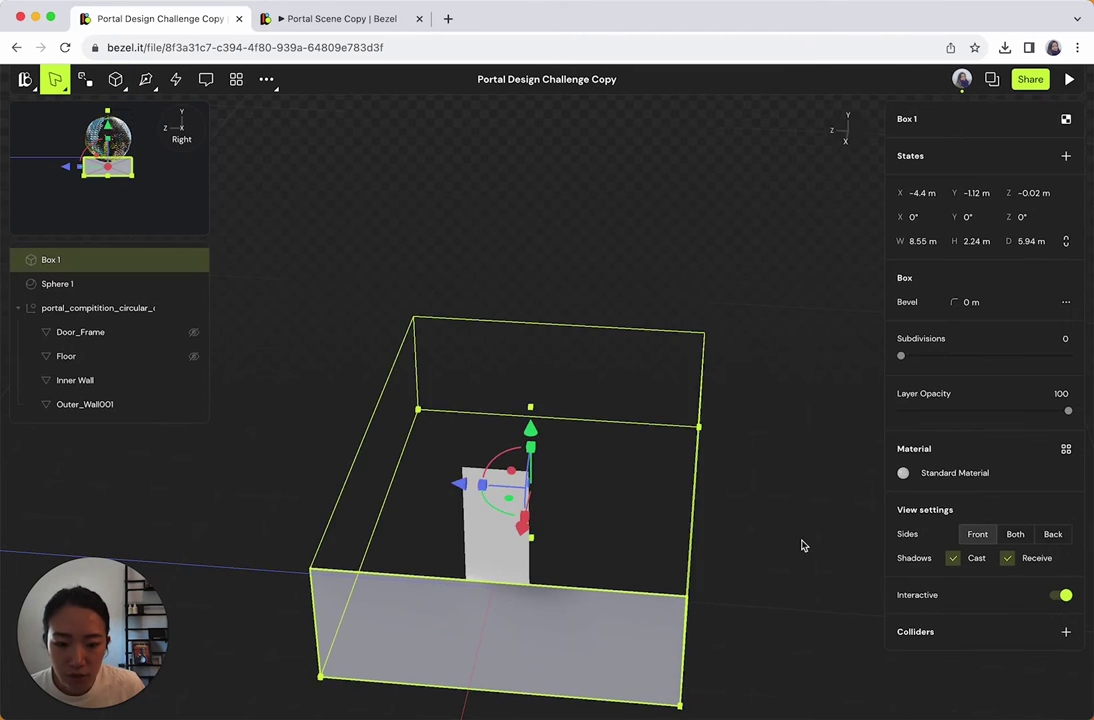
# Step: Compare Box 1 with the outline of Sphere 1 above it, leaving Box 1 selected
pyautogui.moveTo(801, 545)
pyautogui.mouseDown()
pyautogui.moveTo(808, 515)
pyautogui.moveTo(818, 520)
pyautogui.moveTo(784, 523)
pyautogui.moveTo(806, 520)
pyautogui.moveTo(799, 527)
pyautogui.mouseUp()
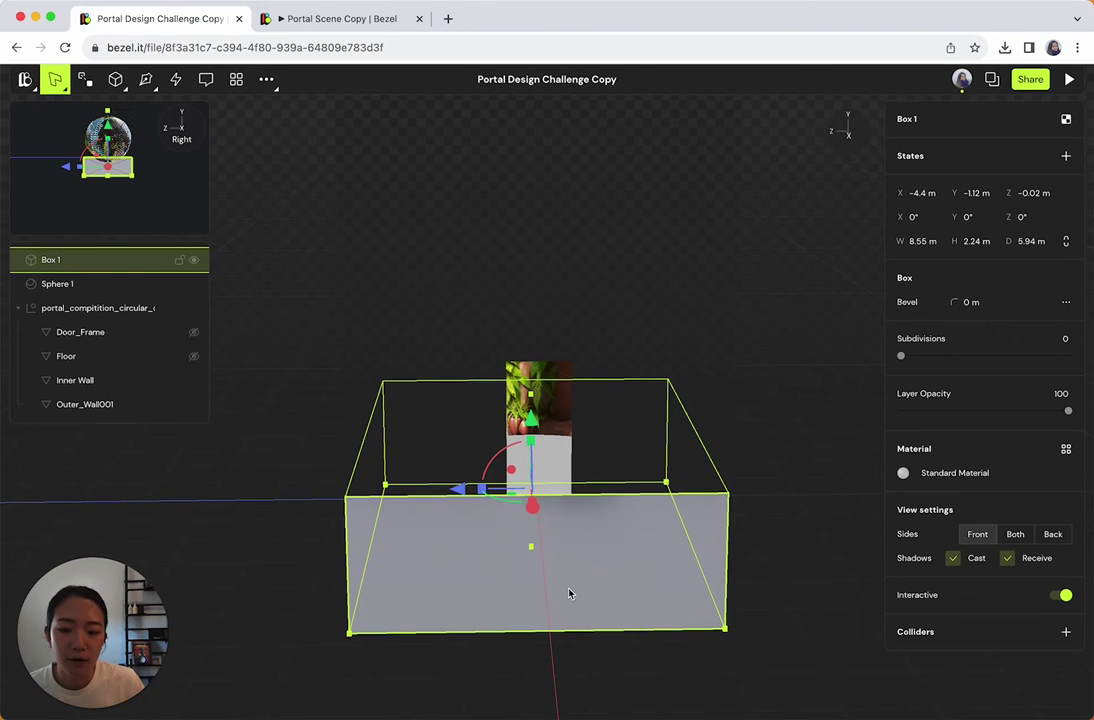
pyautogui.click(545, 370)
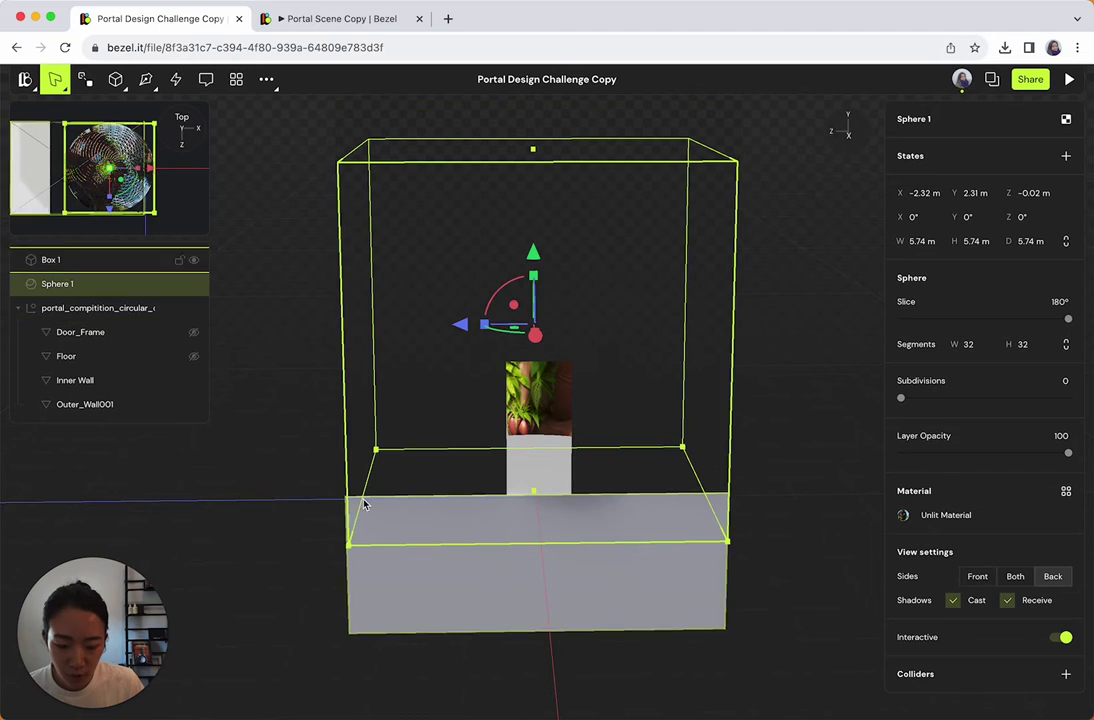
pyautogui.click(586, 598)
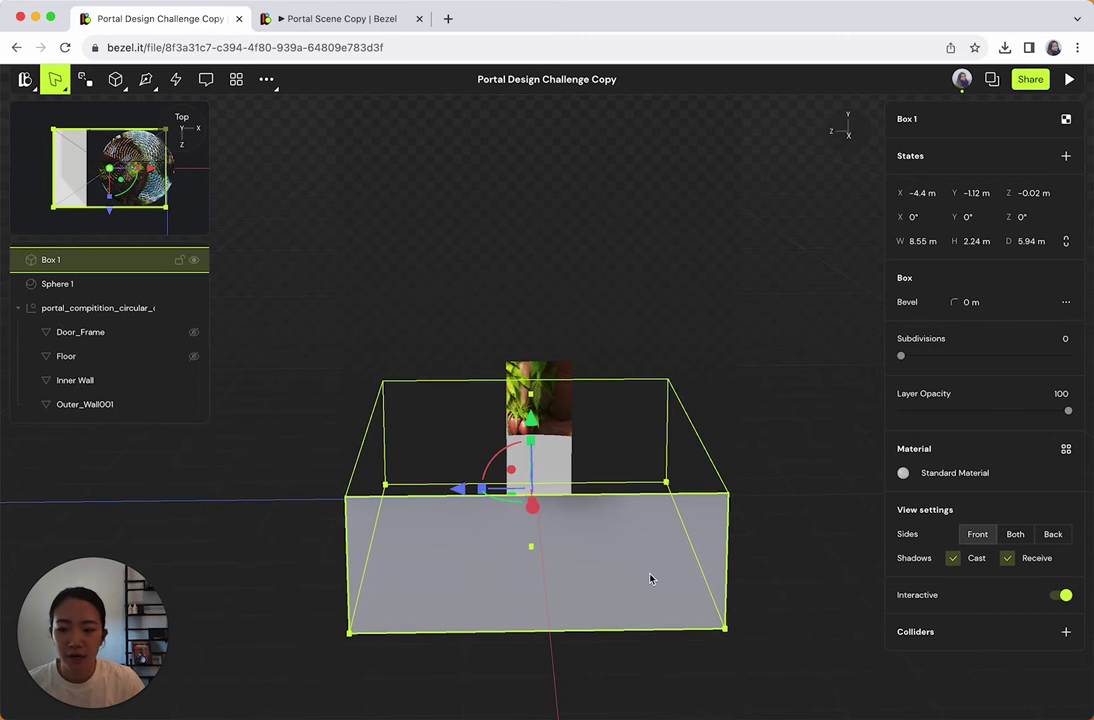
pyautogui.moveTo(659, 691)
pyautogui.mouseDown()
pyautogui.moveTo(652, 684)
pyautogui.moveTo(694, 677)
pyautogui.moveTo(677, 696)
pyautogui.moveTo(668, 685)
pyautogui.mouseUp()
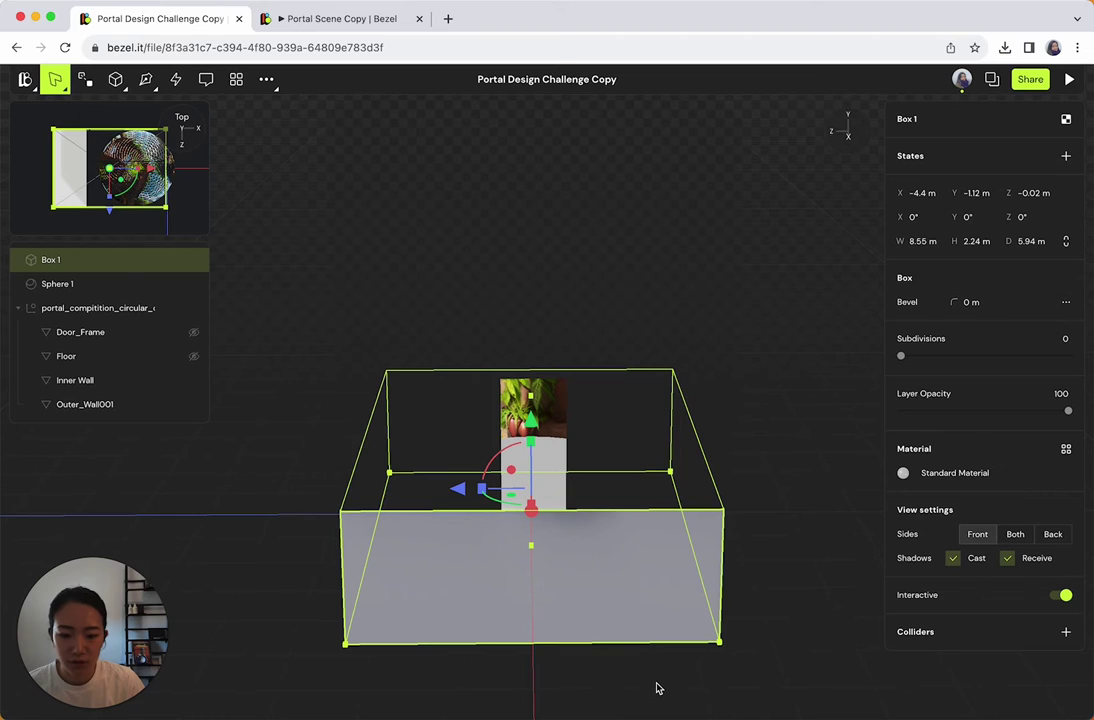
# Step: Edit the mesh of Box 1 and inset its top face by about 0.16 m
pyautogui.doubleClick(631, 588)
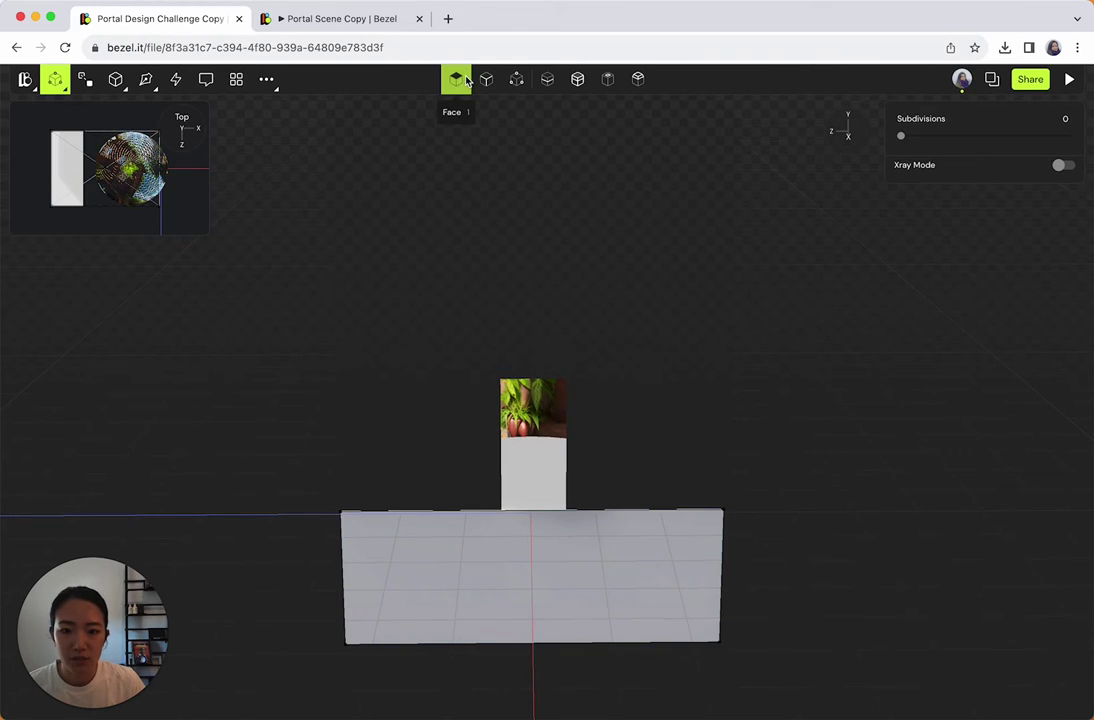
pyautogui.click(608, 82)
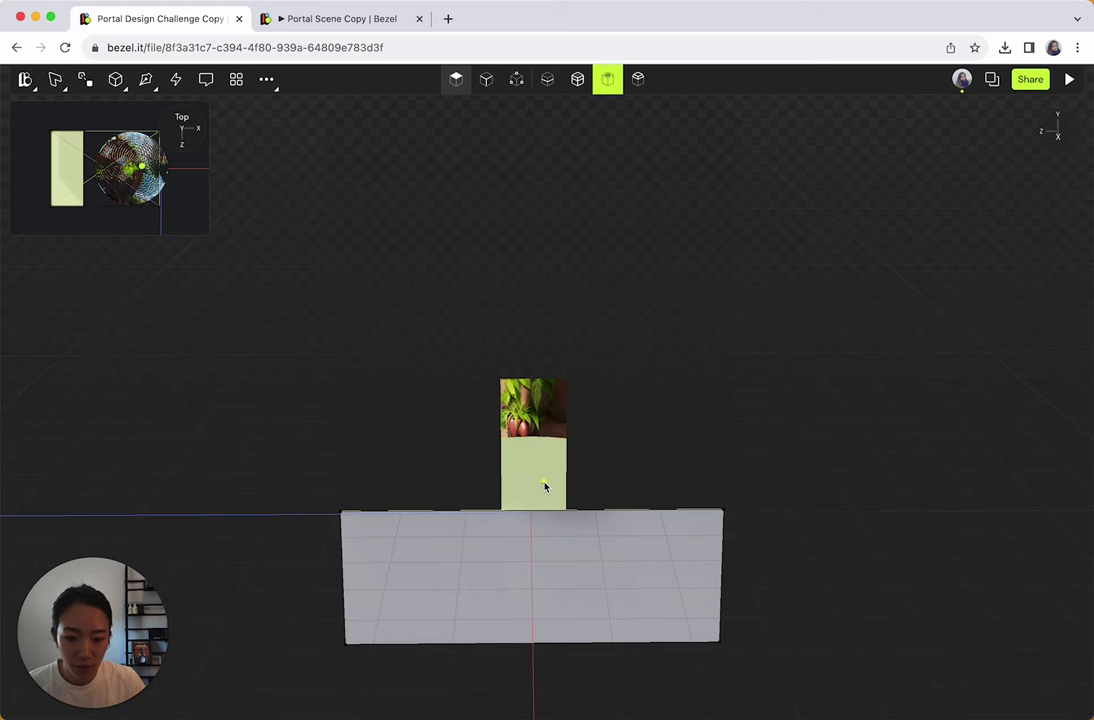
pyautogui.moveTo(543, 485)
pyautogui.mouseDown()
pyautogui.moveTo(542, 457)
pyautogui.moveTo(547, 481)
pyautogui.moveTo(564, 485)
pyautogui.moveTo(547, 485)
pyautogui.mouseUp()
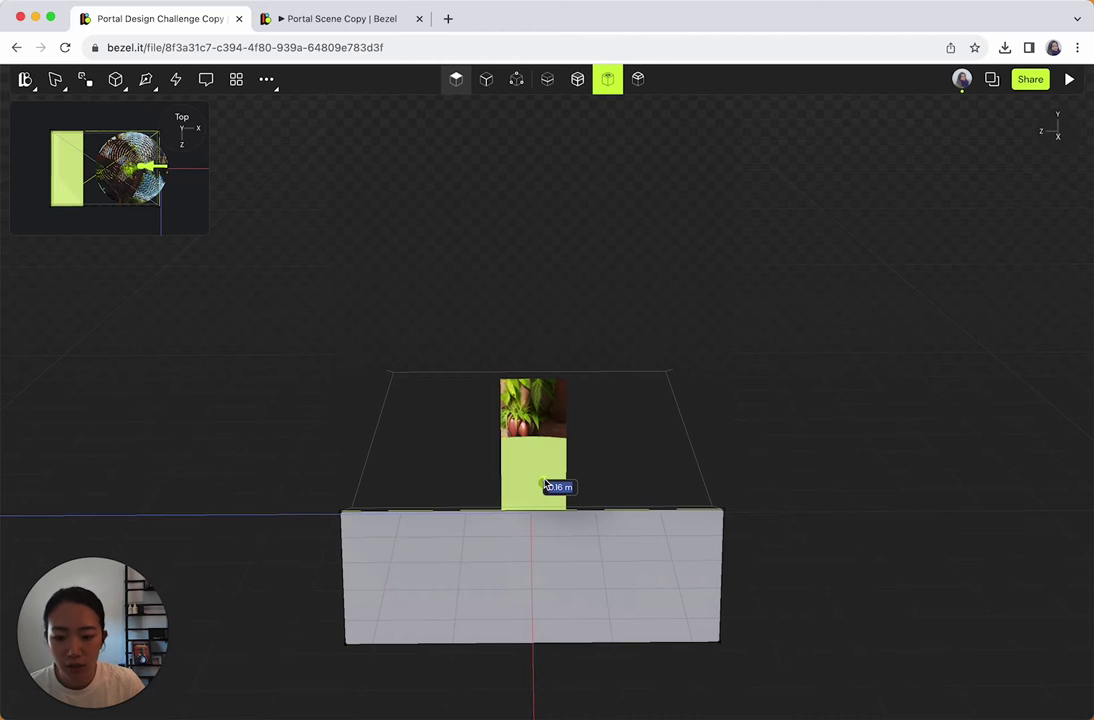
pyautogui.moveTo(547, 486); pyautogui.dragTo(545, 484)
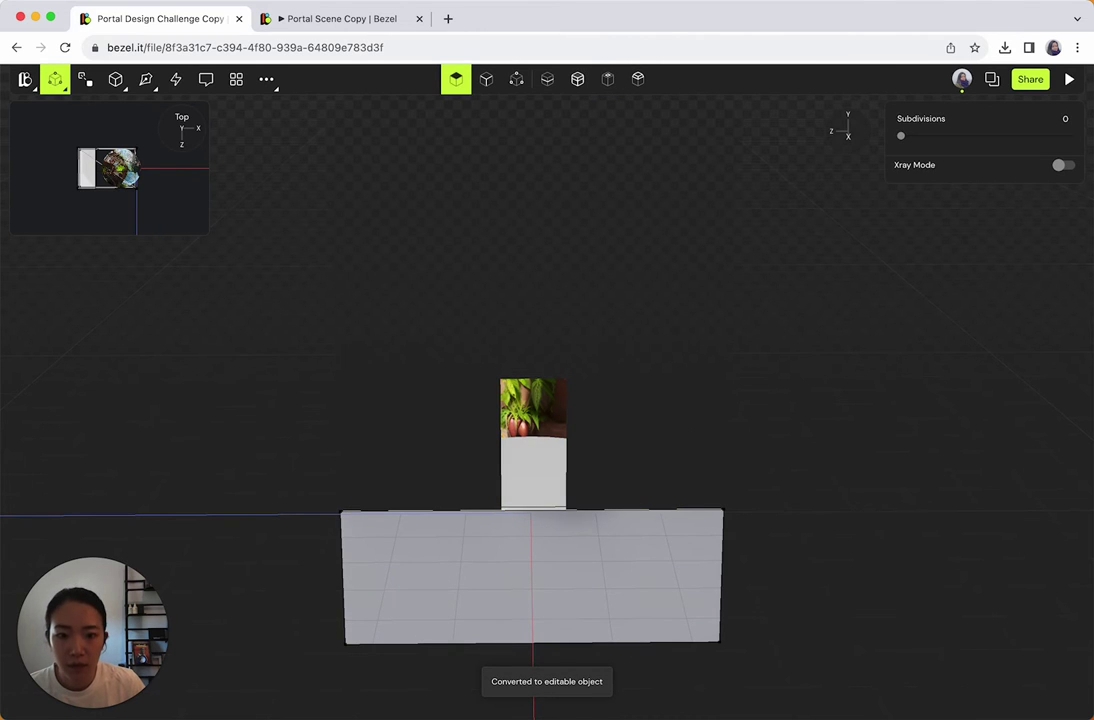
# Step: Extrude the inset top face of Box 1 down about 2.17 m to hollow it, and leave mesh editing
pyautogui.click(578, 80)
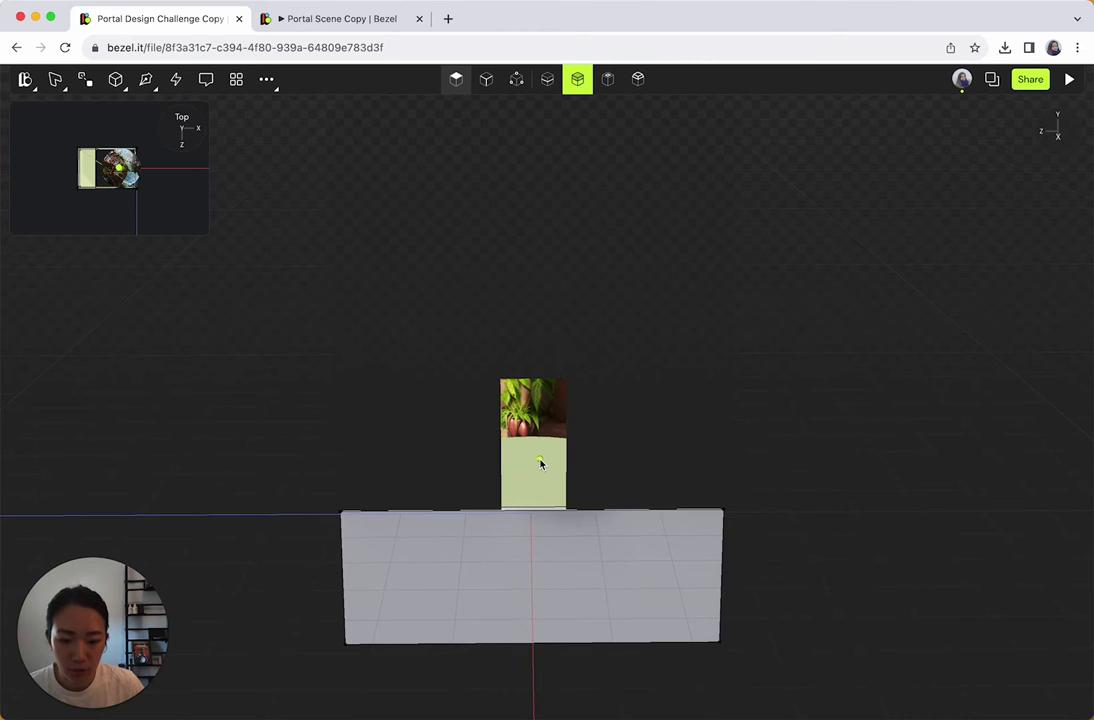
pyautogui.moveTo(543, 466); pyautogui.dragTo(573, 585)
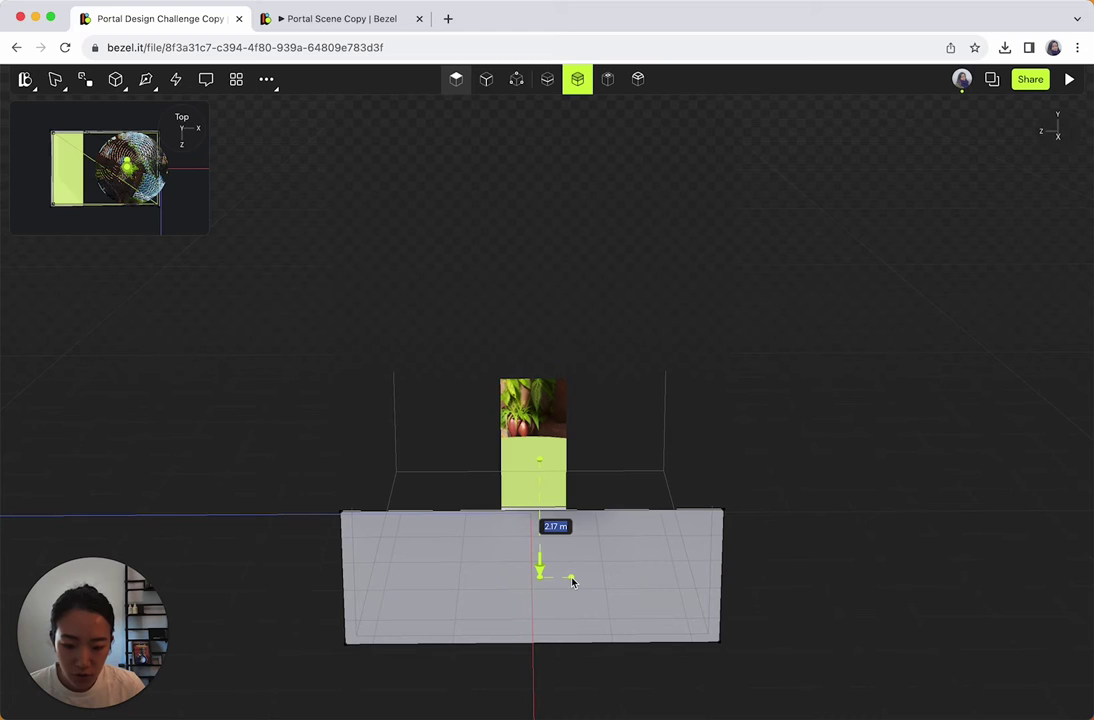
pyautogui.press('Escape')
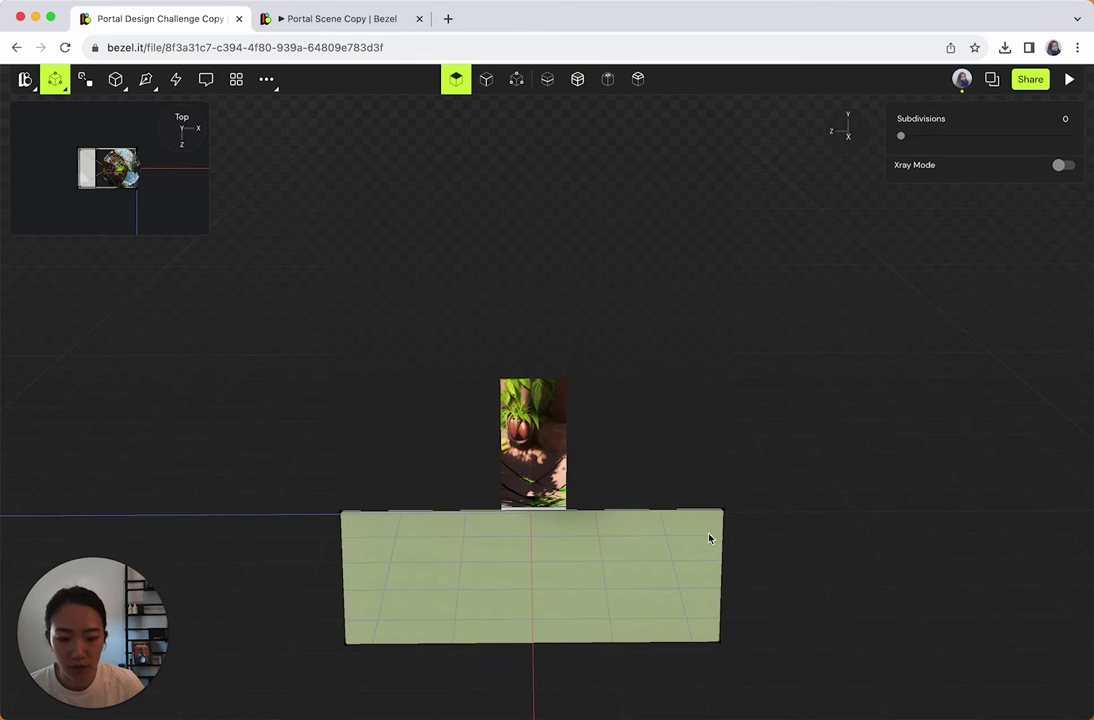
pyautogui.press('Escape')
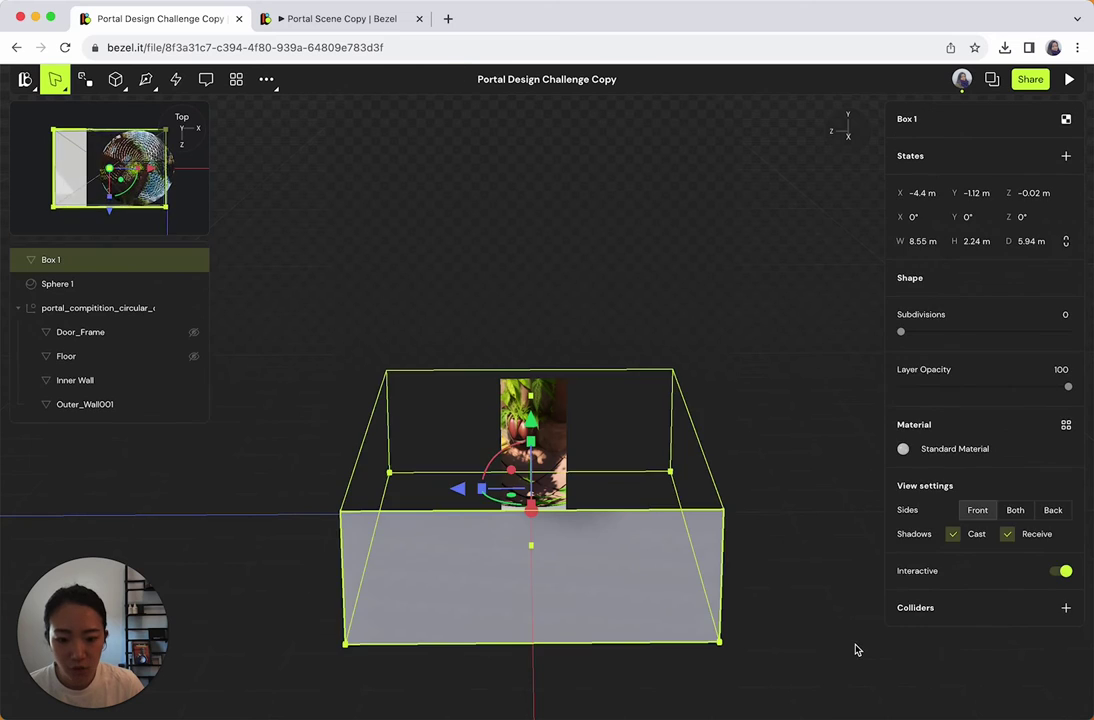
# Step: Try moving Box 1 forward past the door wall to about X -2.1 m, and undo the move
pyautogui.click(854, 648)
pyautogui.click(626, 580)
pyautogui.moveTo(757, 549); pyautogui.dragTo(630, 556, button='right')
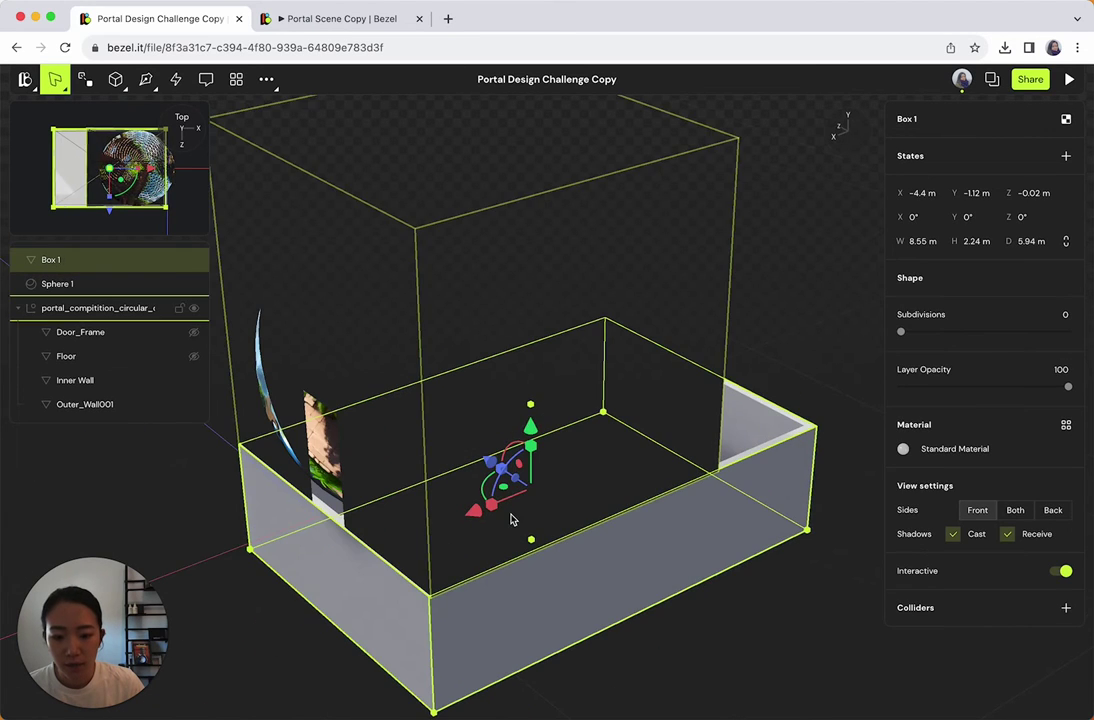
pyautogui.moveTo(476, 518); pyautogui.dragTo(358, 559)
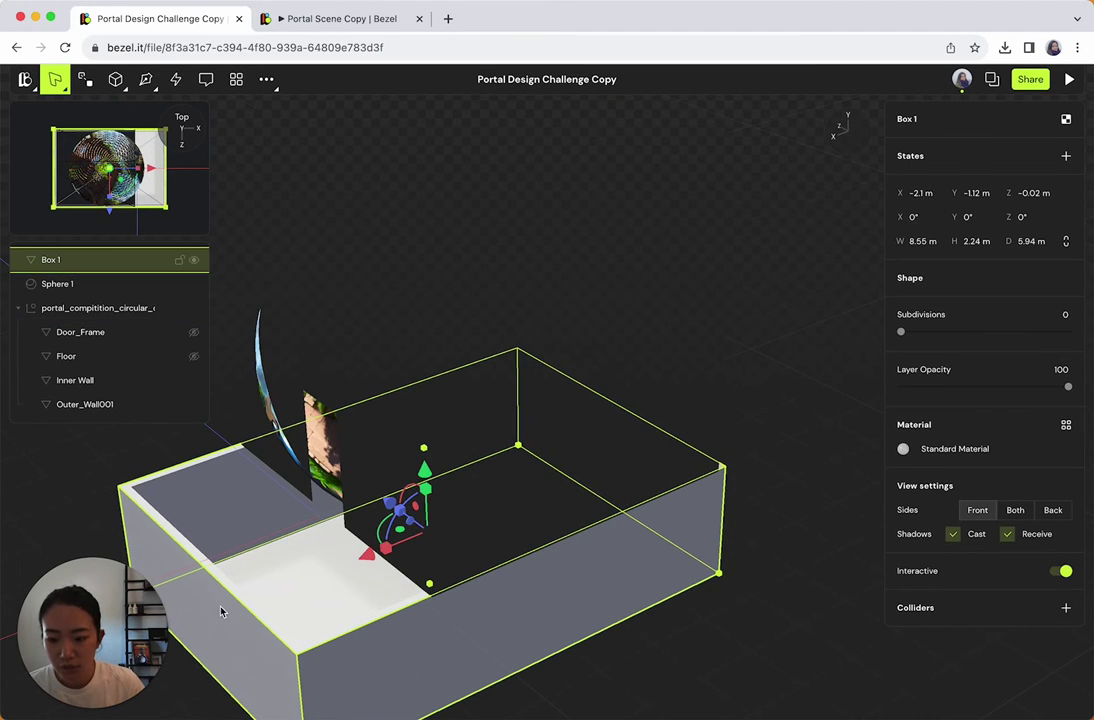
pyautogui.moveTo(189, 477); pyautogui.dragTo(245, 511, button='right')
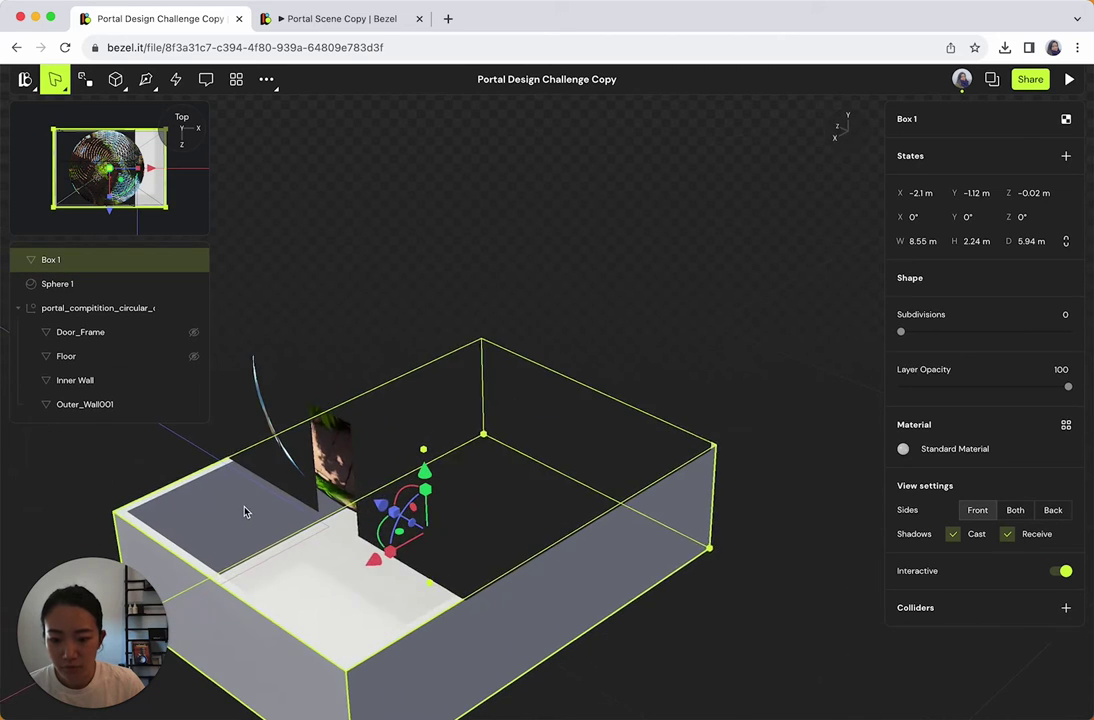
pyautogui.moveTo(245, 512); pyautogui.dragTo(304, 500)
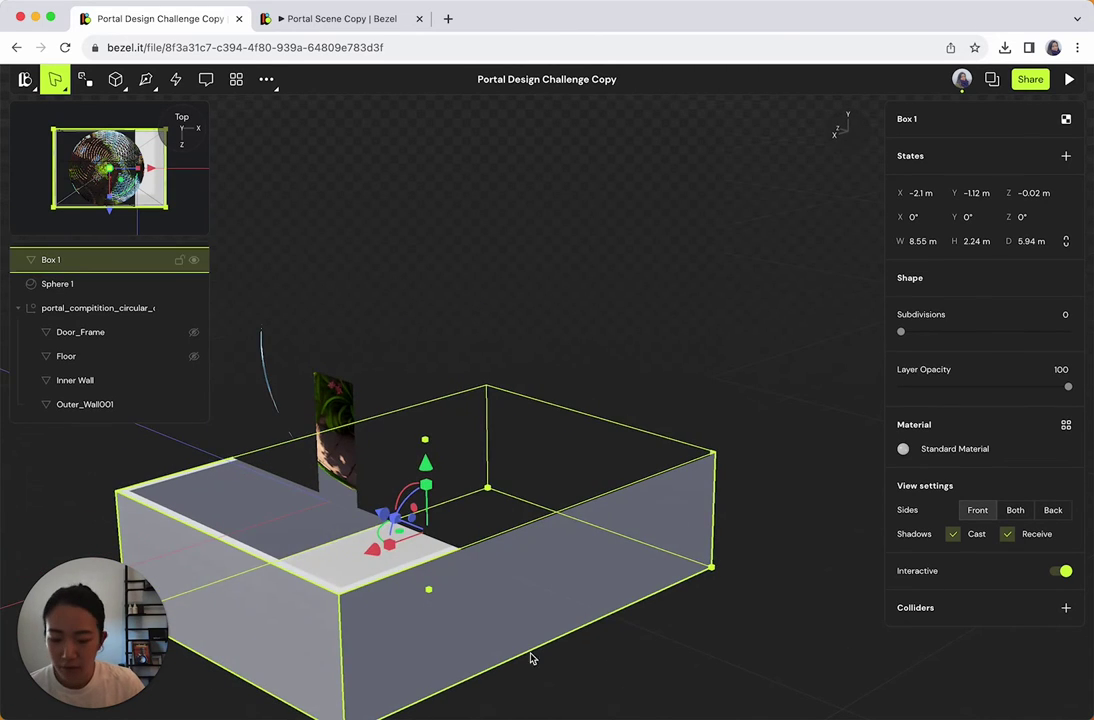
pyautogui.press('super+z')
# Step: Shorten Box 1 from its rear side to a width of about 6.05 m, keeping its front side in place
pyautogui.moveTo(554, 685); pyautogui.dragTo(630, 713, button='right')
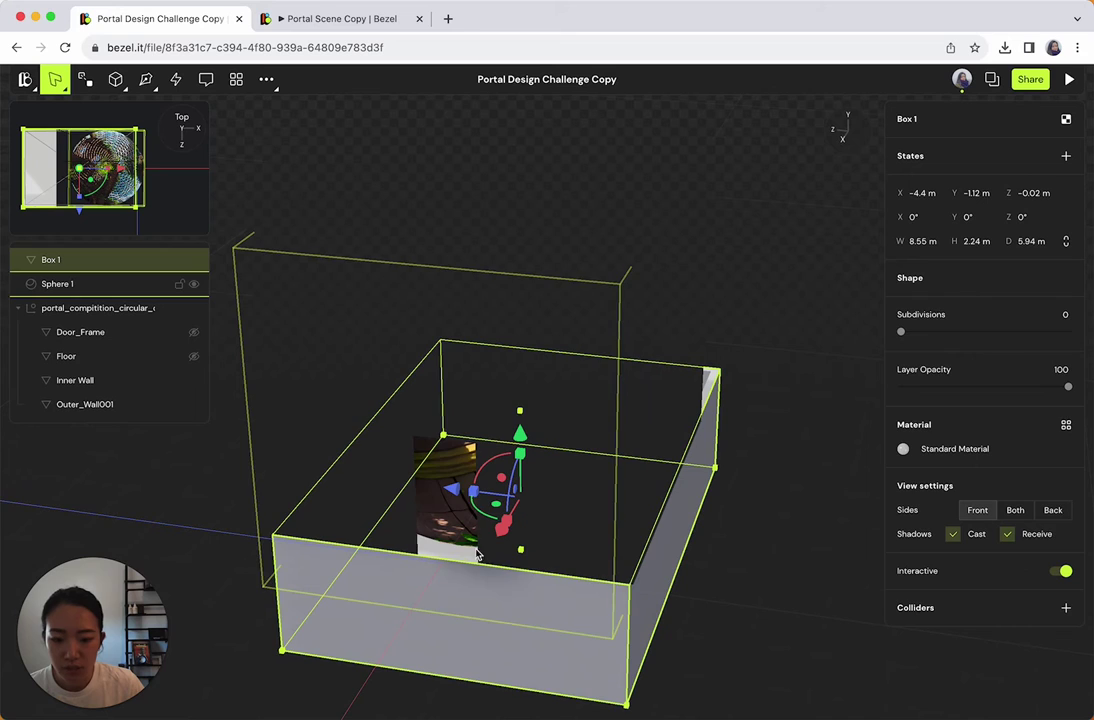
pyautogui.moveTo(477, 555); pyautogui.dragTo(378, 584)
pyautogui.moveTo(730, 488); pyautogui.dragTo(856, 518)
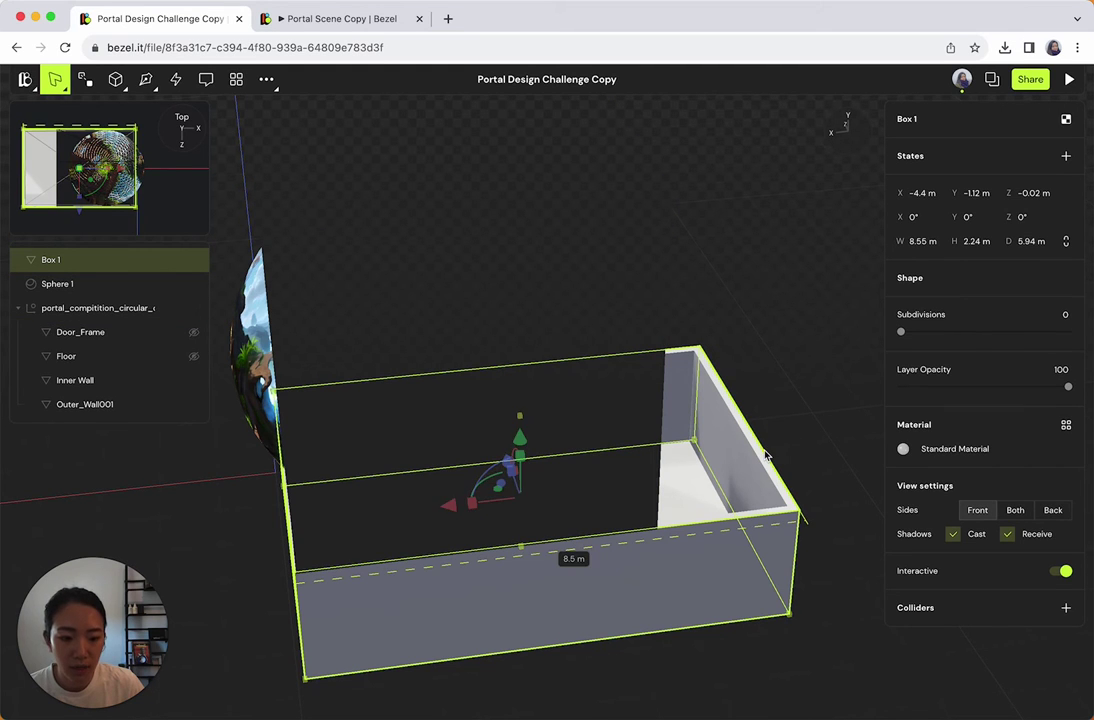
pyautogui.moveTo(765, 457); pyautogui.dragTo(632, 488)
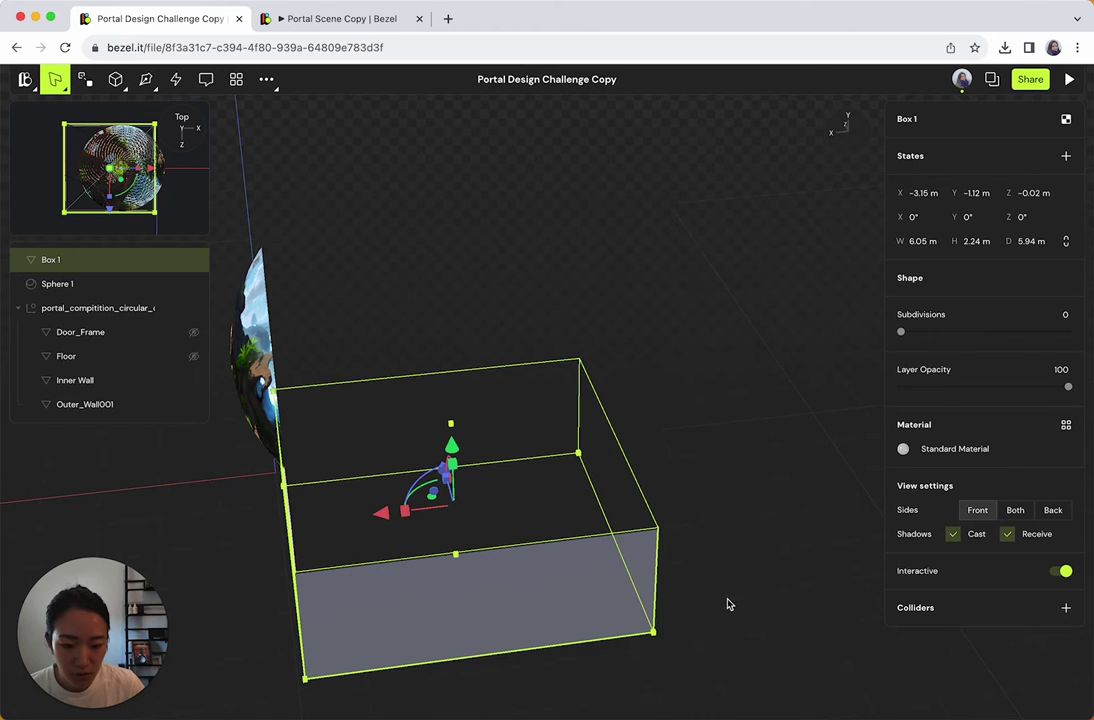
pyautogui.moveTo(728, 604); pyautogui.dragTo(650, 593, button='middle')
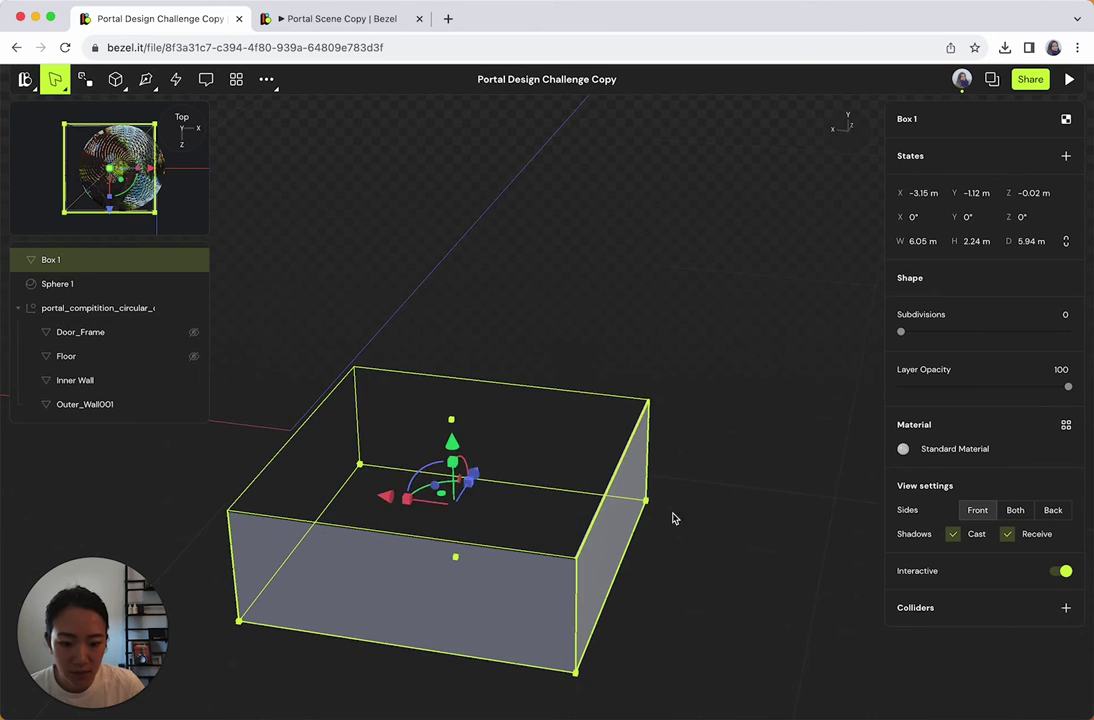
pyautogui.moveTo(673, 518); pyautogui.dragTo(503, 389, button='middle')
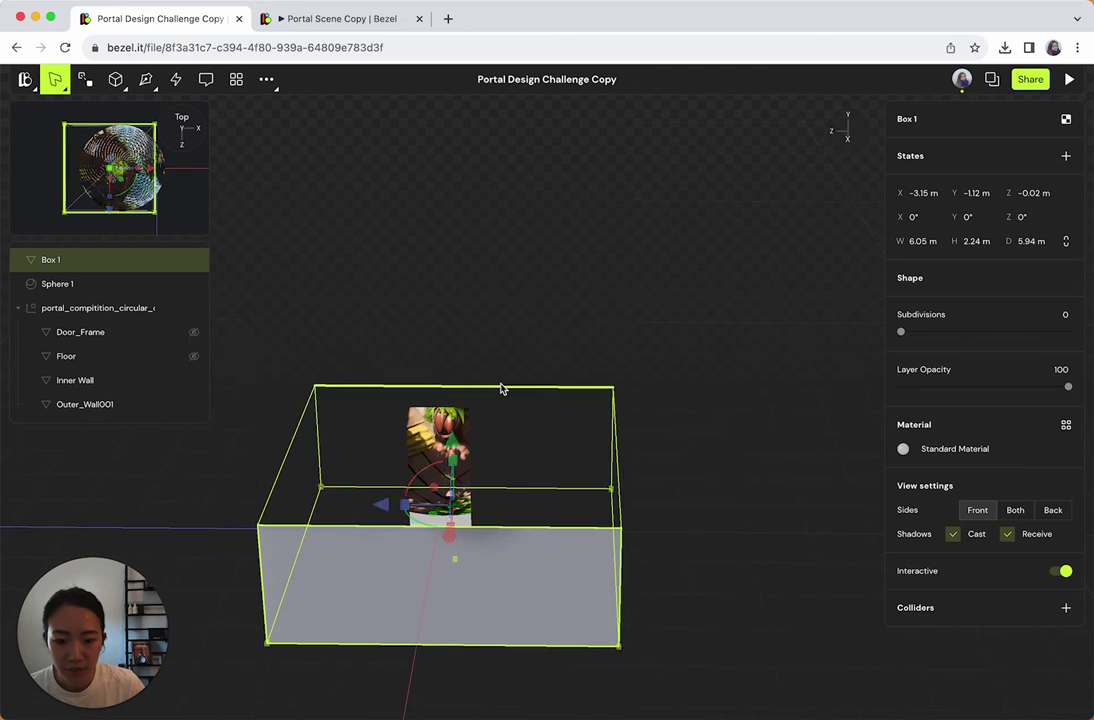
# Step: Reselect Box 1 and change its material type from Standard to Occluder
pyautogui.click(745, 500)
pyautogui.click(530, 625)
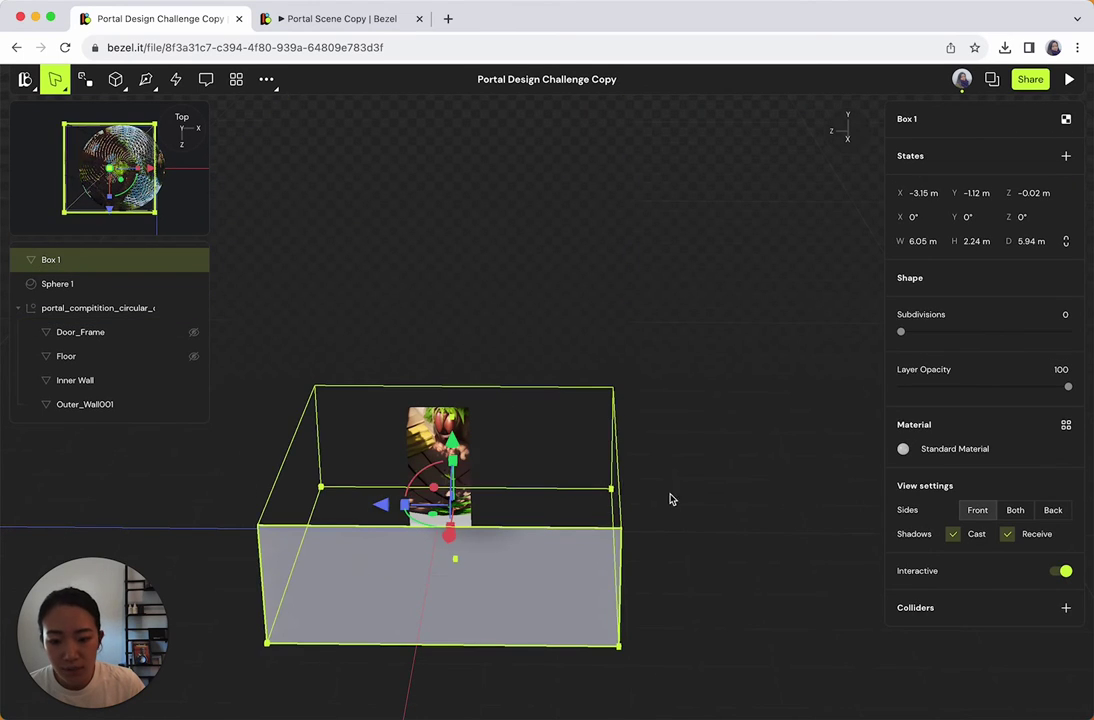
pyautogui.moveTo(672, 498); pyautogui.dragTo(722, 515, button='middle')
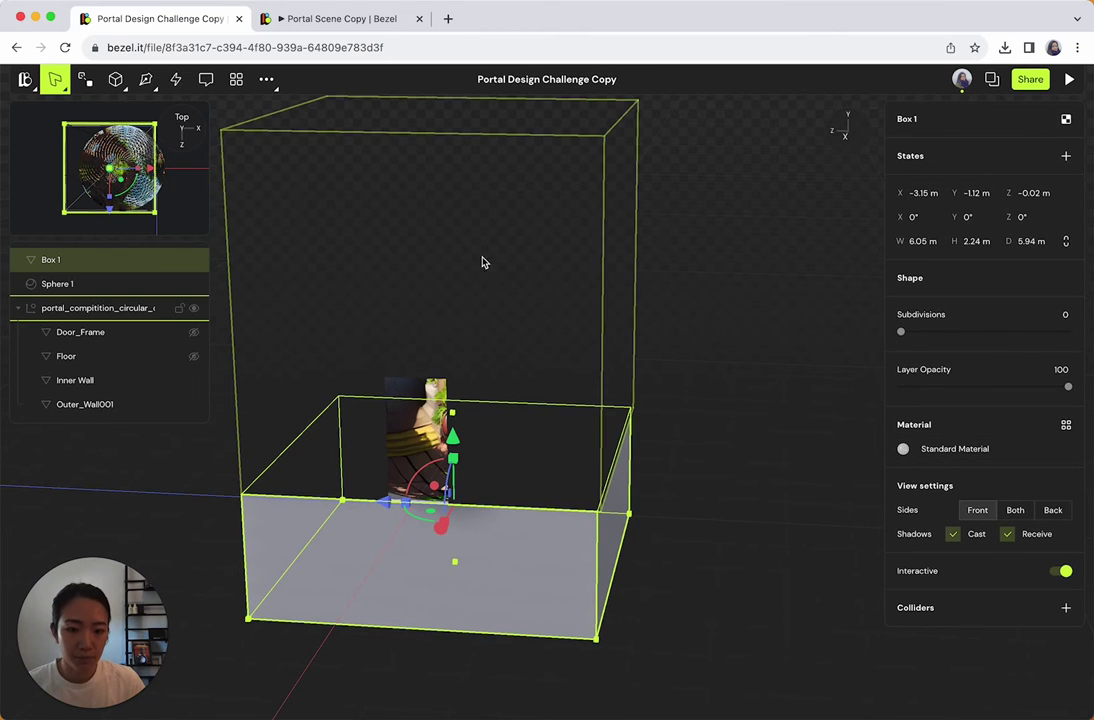
pyautogui.click(903, 450)
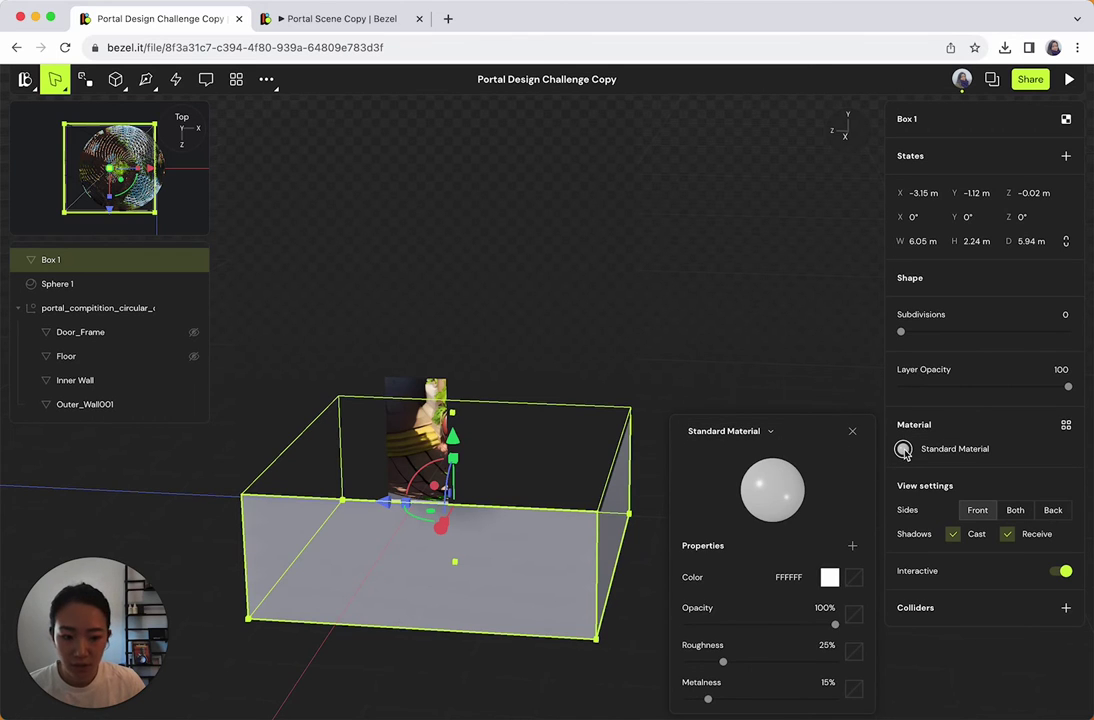
pyautogui.click(733, 435)
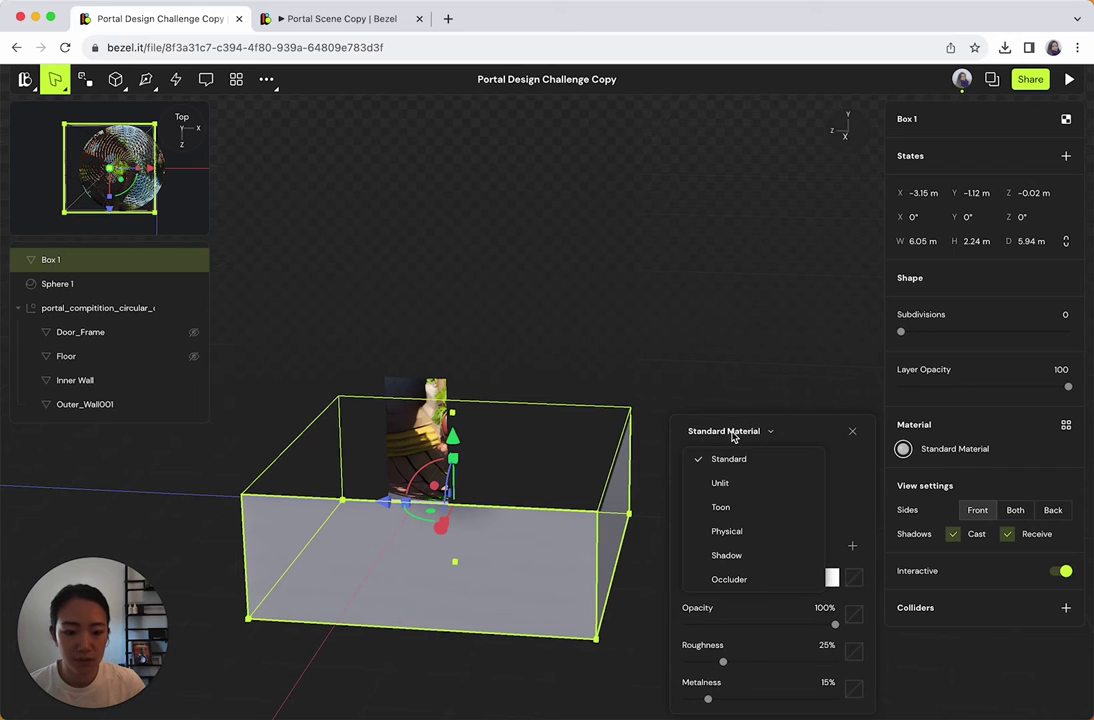
pyautogui.click(722, 579)
# Step: Clear the selection, examine the portal's base, and compare it with the Portal Scene Copy preview before returning to the Portal Design Challenge Copy file
pyautogui.click(432, 716)
pyautogui.moveTo(435, 703); pyautogui.dragTo(444, 653)
pyautogui.click(330, 18)
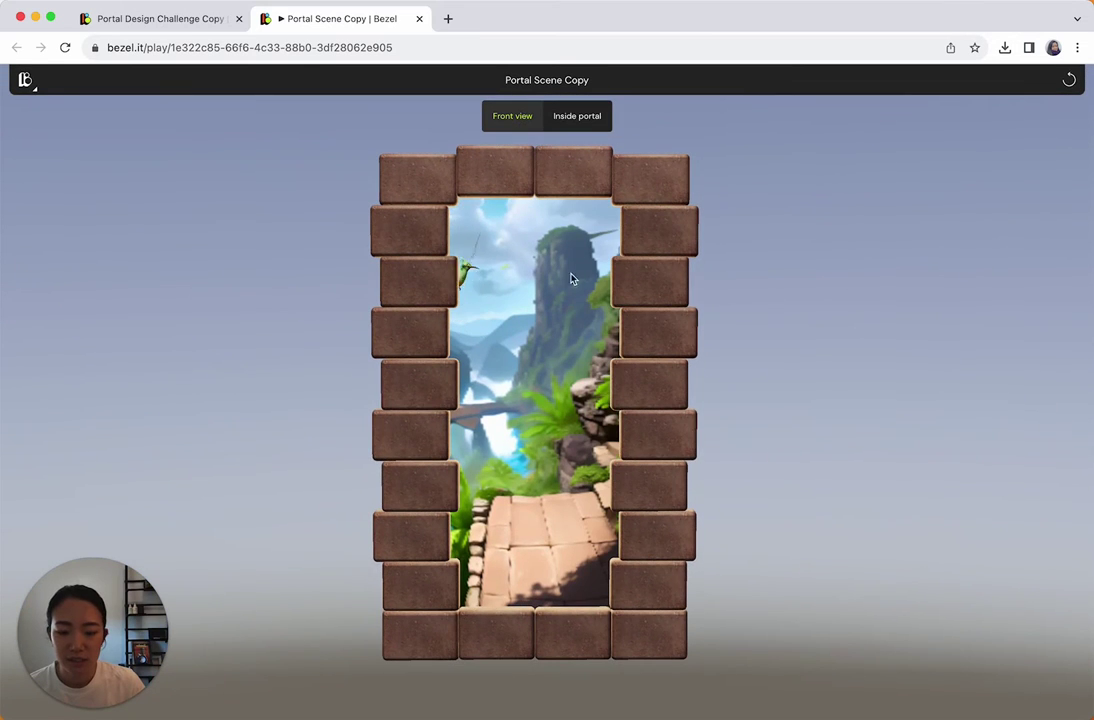
pyautogui.click(210, 20)
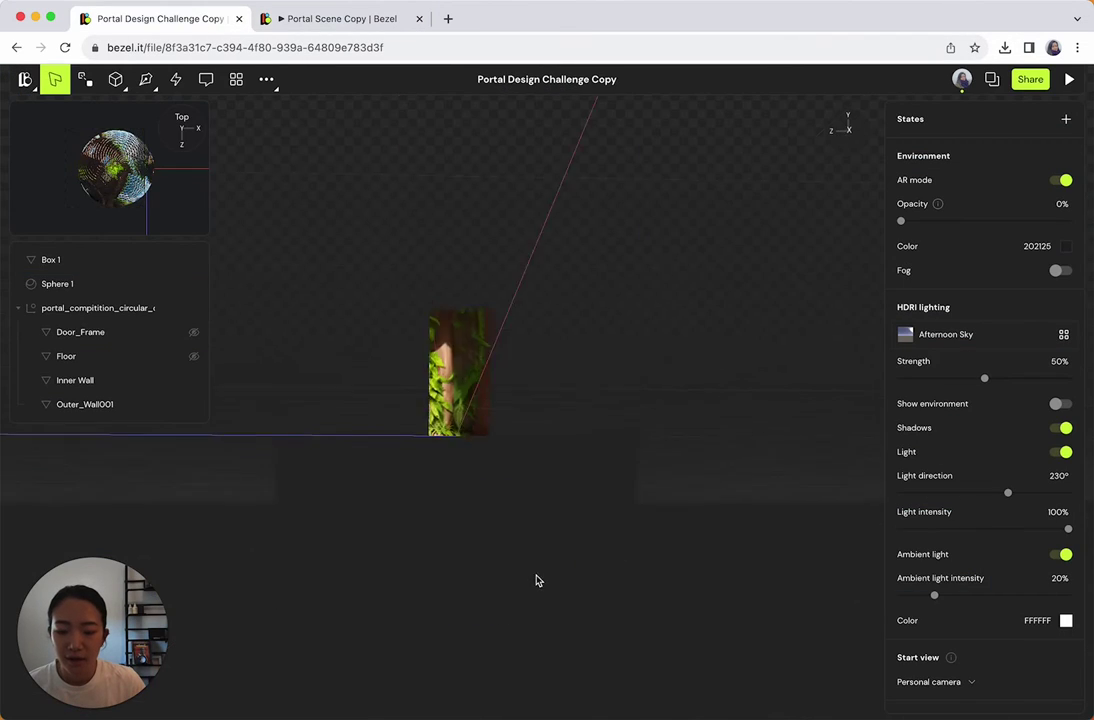
# Step: Lock Box 1, Sphere 1 and the door box group in the layer list
pyautogui.click(546, 609)
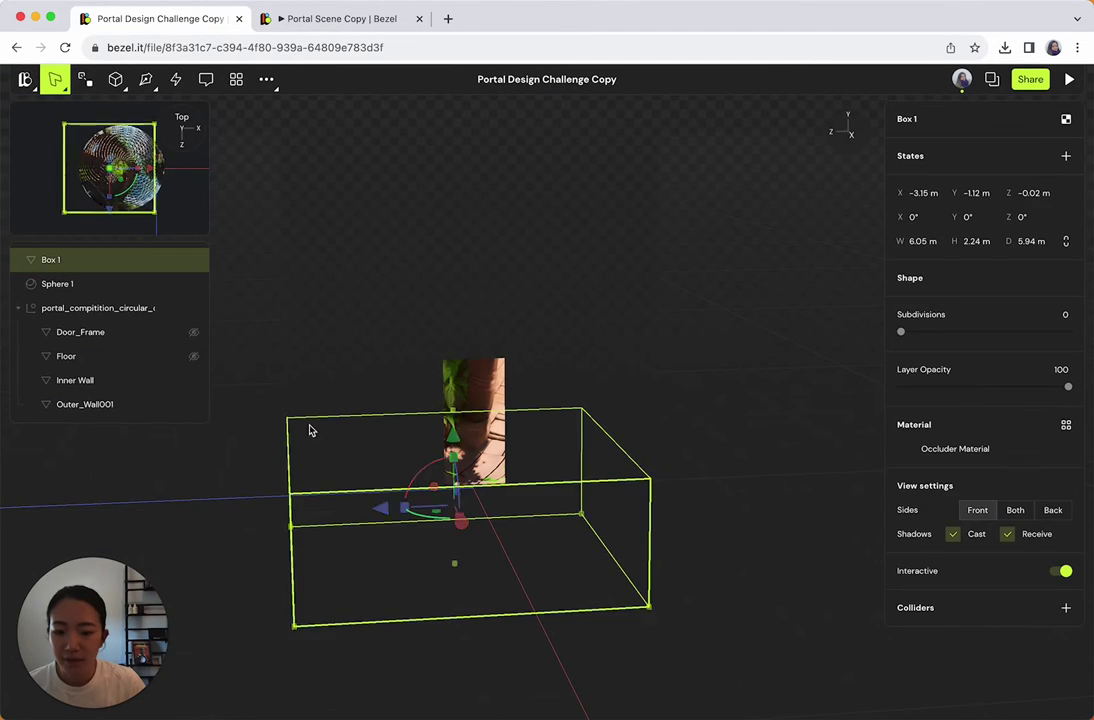
pyautogui.click(114, 285)
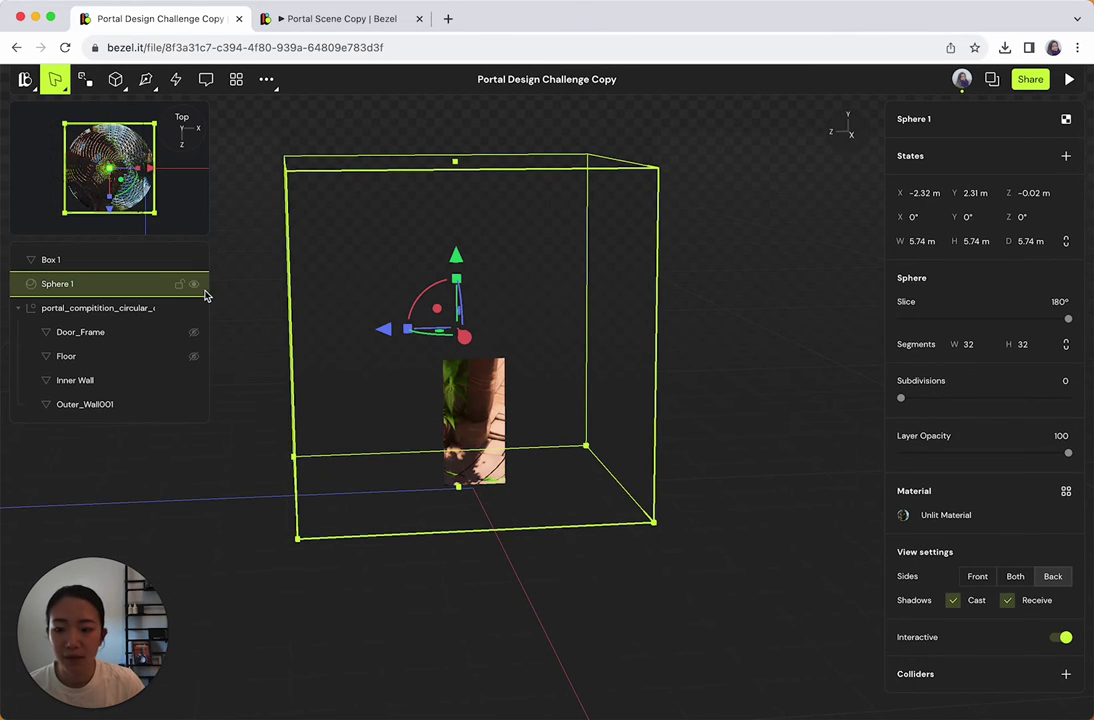
pyautogui.click(181, 260)
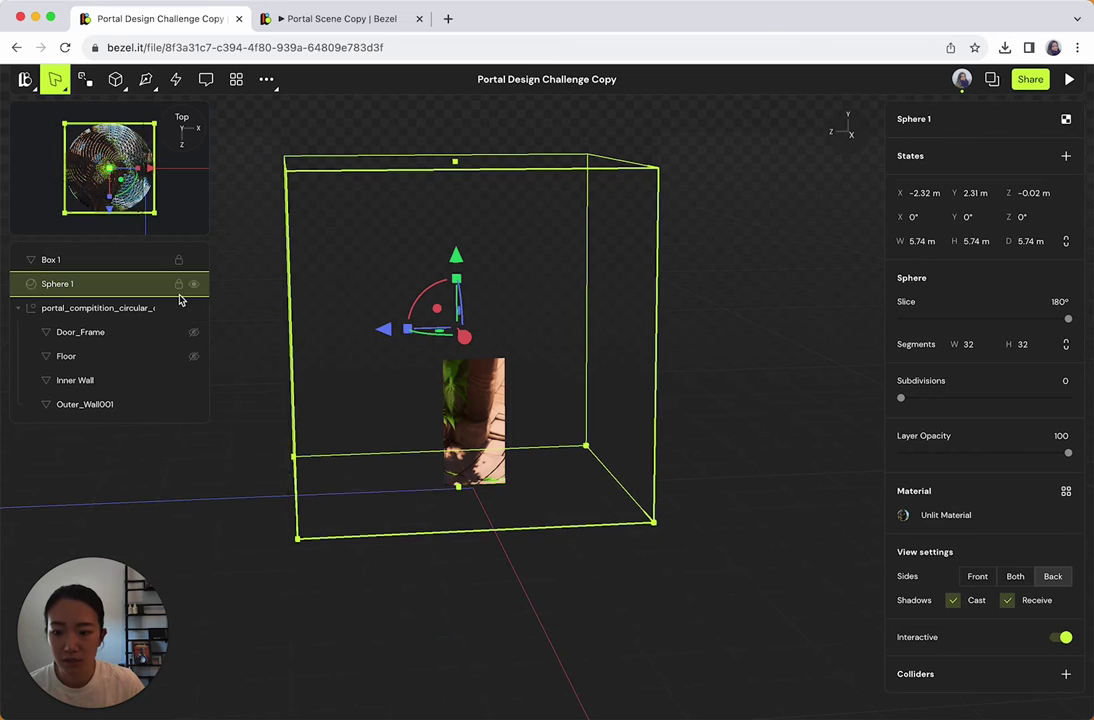
pyautogui.click(180, 309)
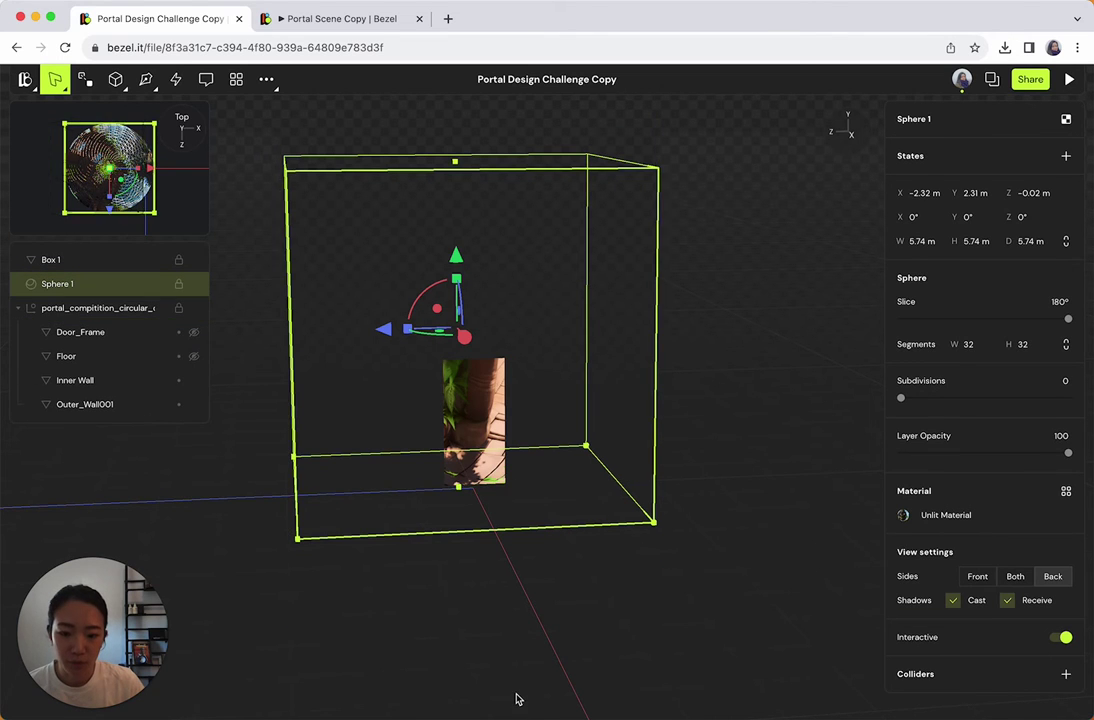
# Step: Draw a box about 0.28 m wide, 0.23 m high and 0.39 m deep beside the base of the portal opening
pyautogui.click(437, 416)
pyautogui.moveTo(528, 423); pyautogui.dragTo(516, 502)
pyautogui.scroll(5, 516, 503)
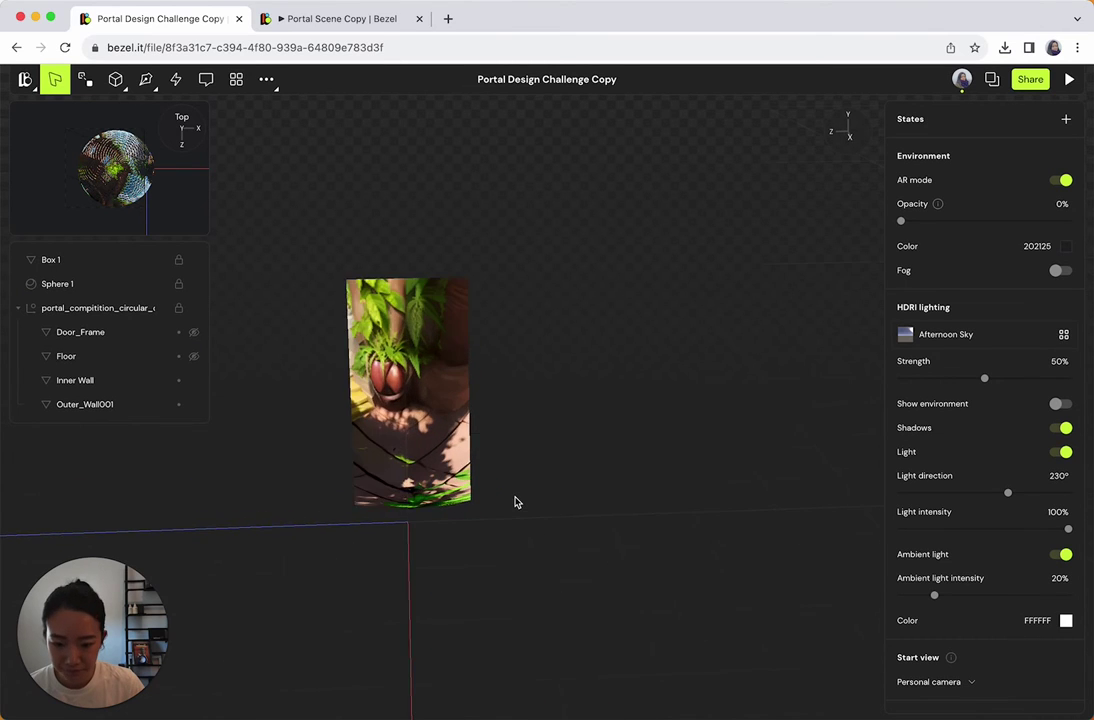
pyautogui.moveTo(516, 503); pyautogui.dragTo(735, 550, button='right')
pyautogui.scroll(2, 576, 547)
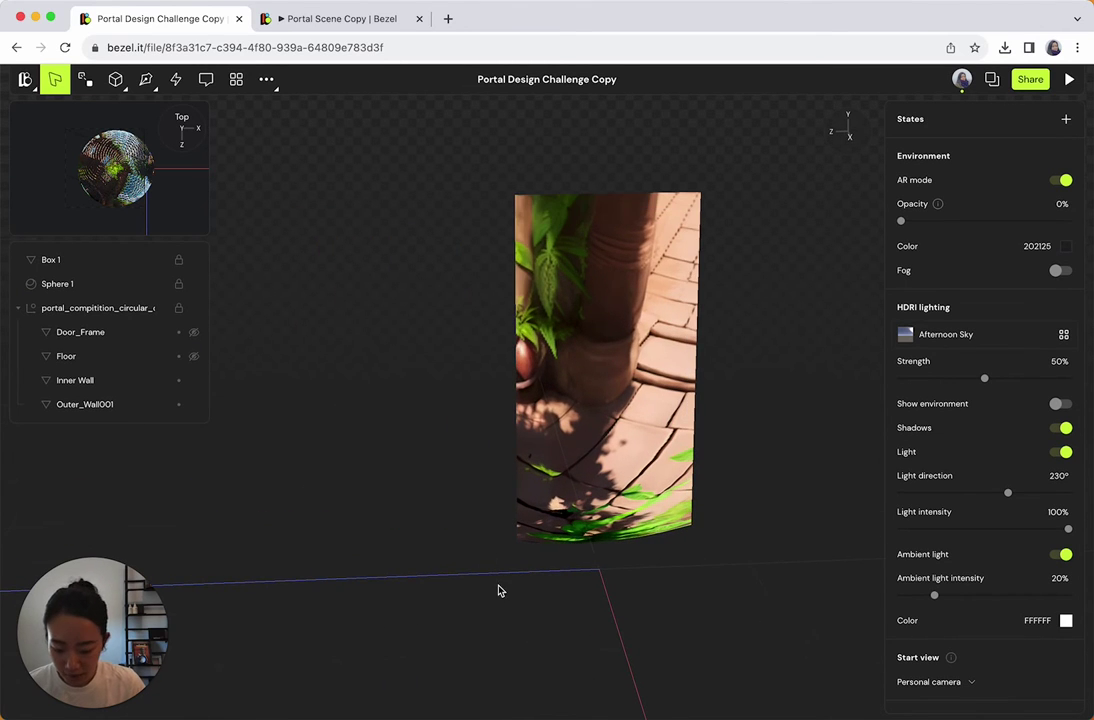
pyautogui.press('/')
pyautogui.write('box')
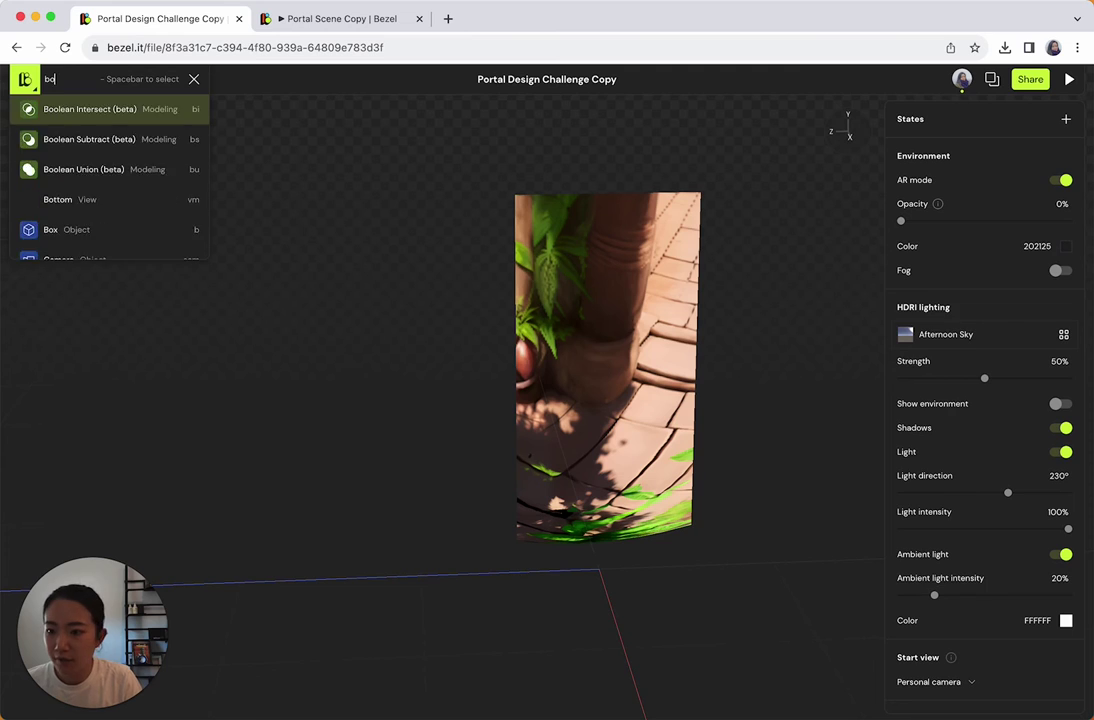
pyautogui.press('Return')
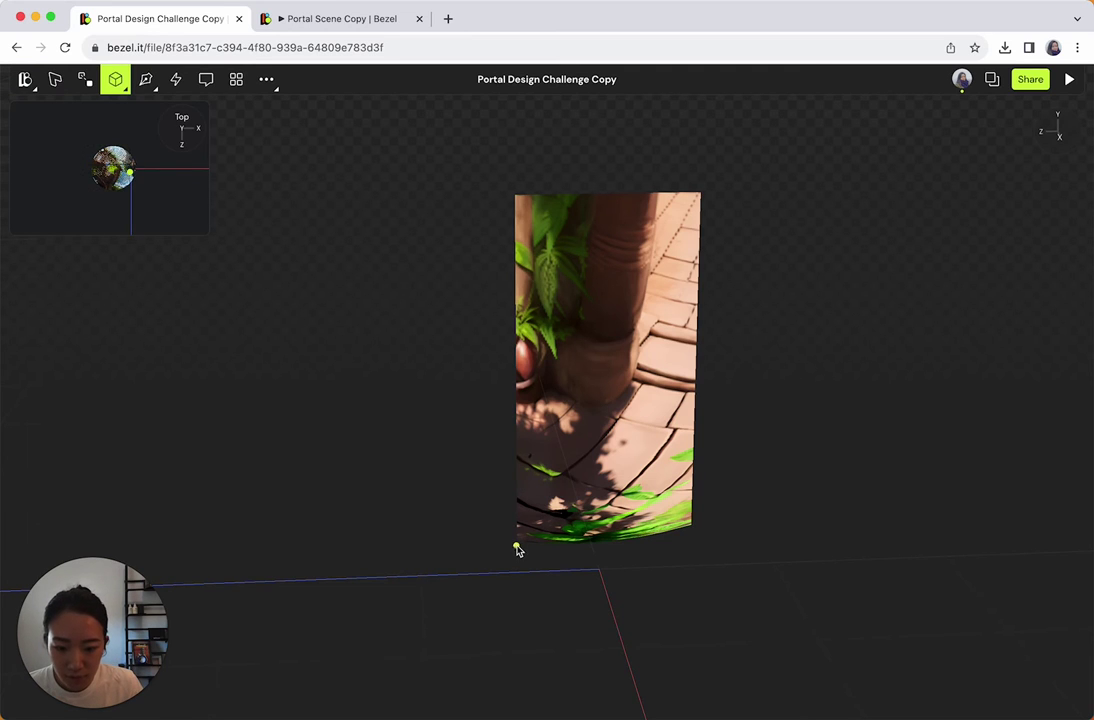
pyautogui.moveTo(517, 549); pyautogui.dragTo(445, 571)
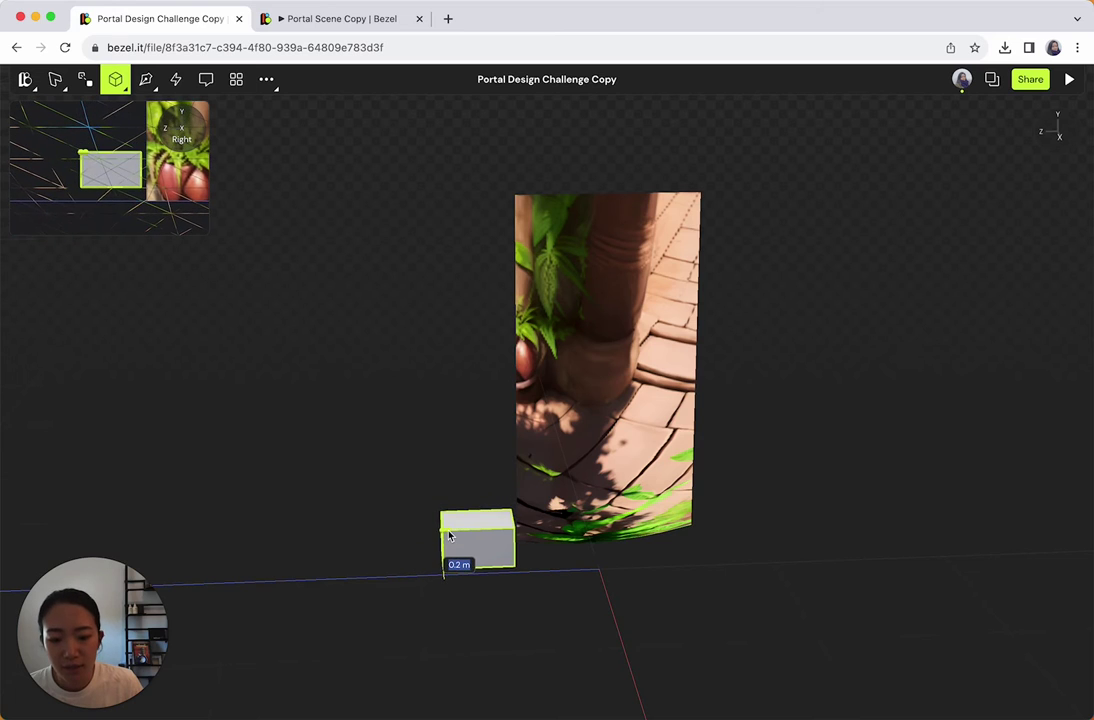
pyautogui.click(449, 536)
# Step: Narrow Box 2 to about 0.14 m wide and move it to about X -0.08, Y 0.14, Z 0.54 m beside the opening
pyautogui.moveTo(600, 590)
pyautogui.mouseDown(button='middle')
pyautogui.moveTo(667, 620)
pyautogui.moveTo(701, 664)
pyautogui.moveTo(592, 588)
pyautogui.mouseUp(button='middle')
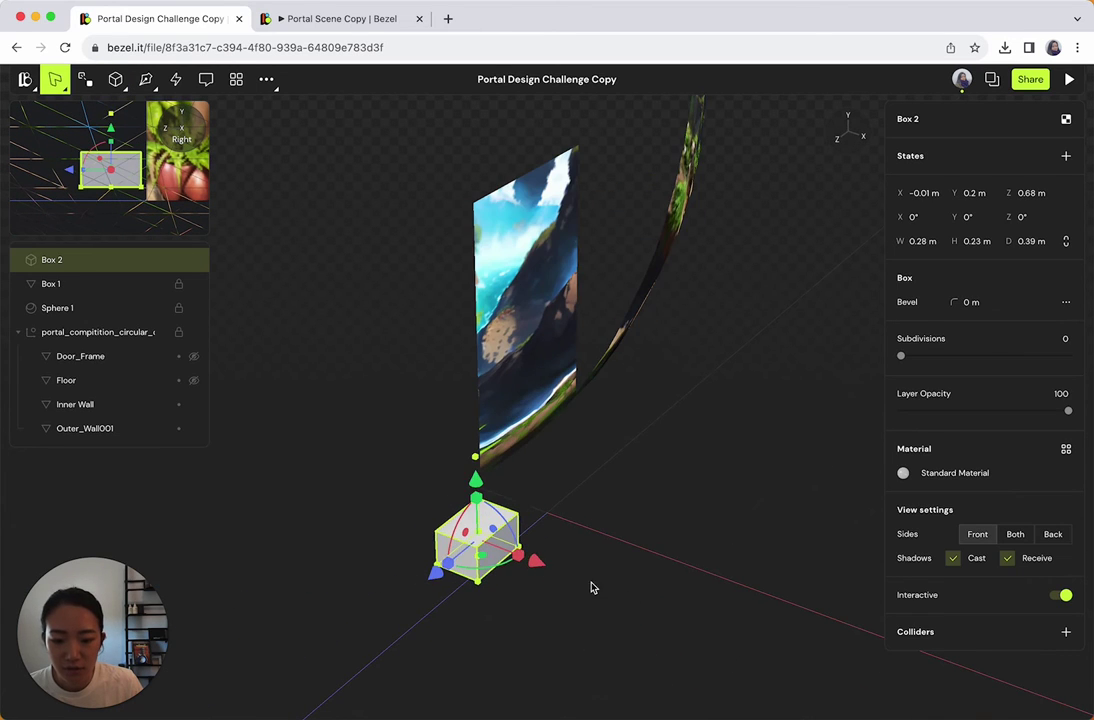
pyautogui.moveTo(517, 560); pyautogui.dragTo(449, 554)
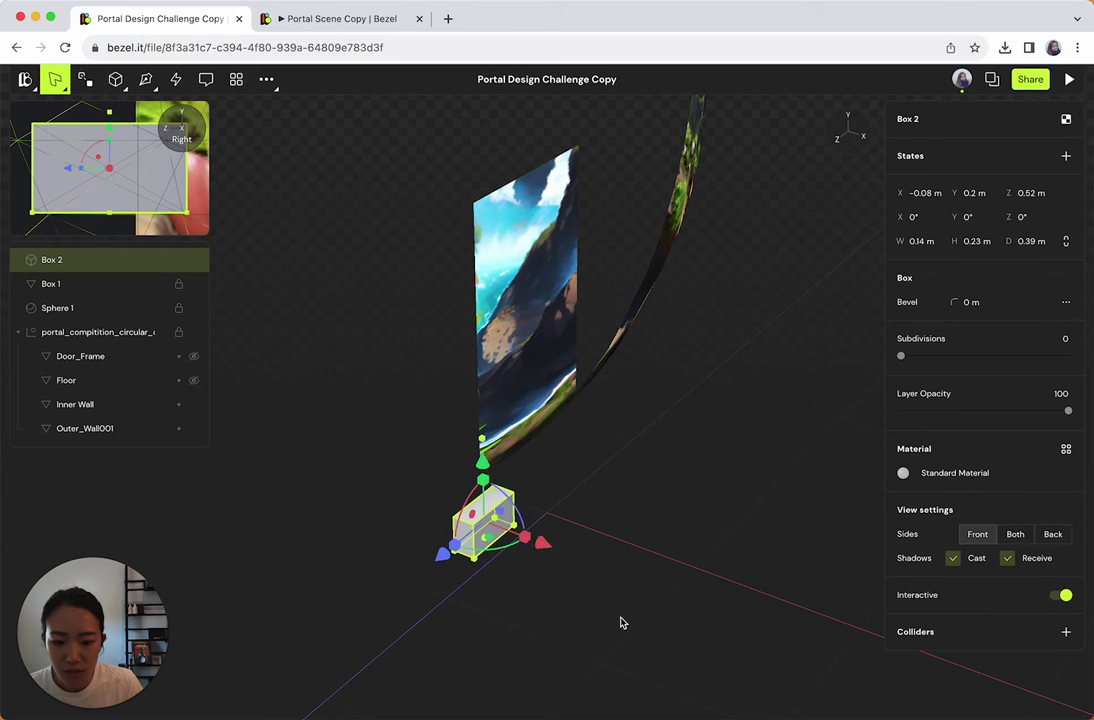
pyautogui.moveTo(621, 621); pyautogui.dragTo(466, 572, button='middle')
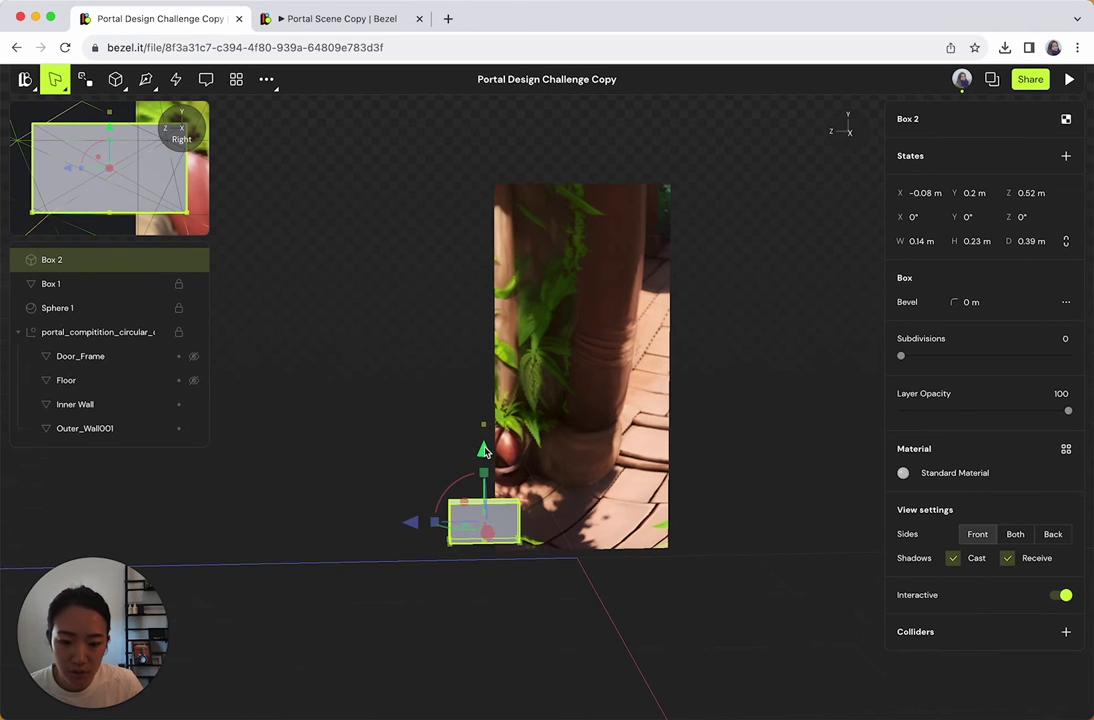
pyautogui.moveTo(483, 451); pyautogui.dragTo(483, 463)
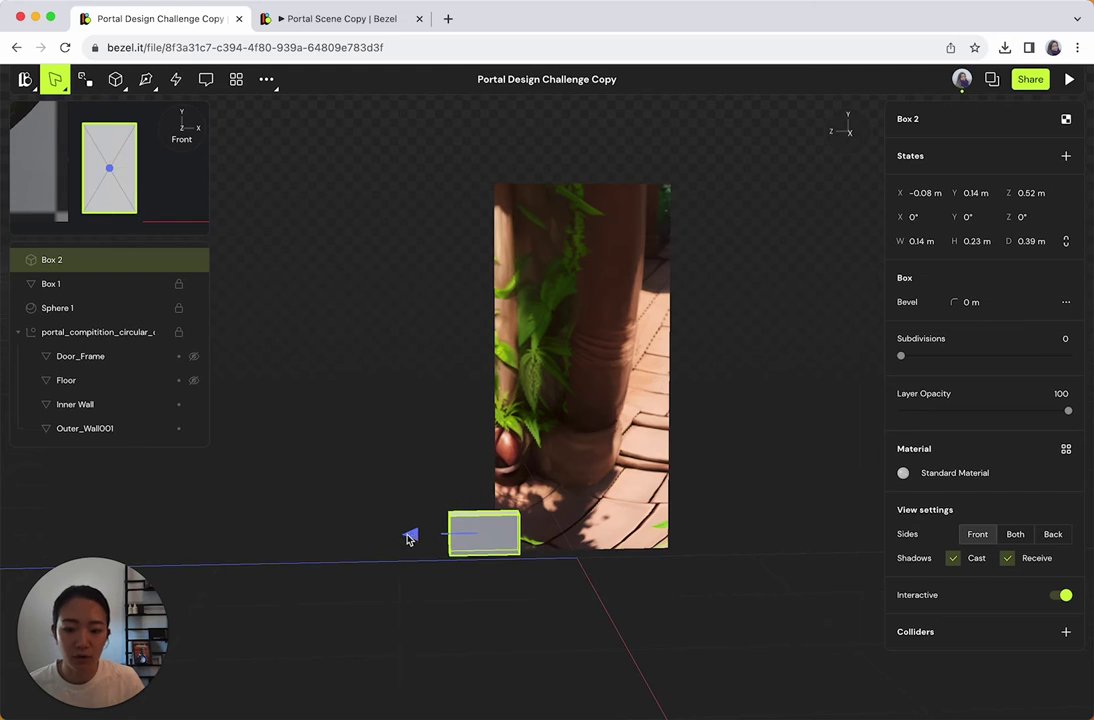
pyautogui.moveTo(410, 538); pyautogui.dragTo(407, 537)
pyautogui.click(518, 623)
pyautogui.click(495, 523)
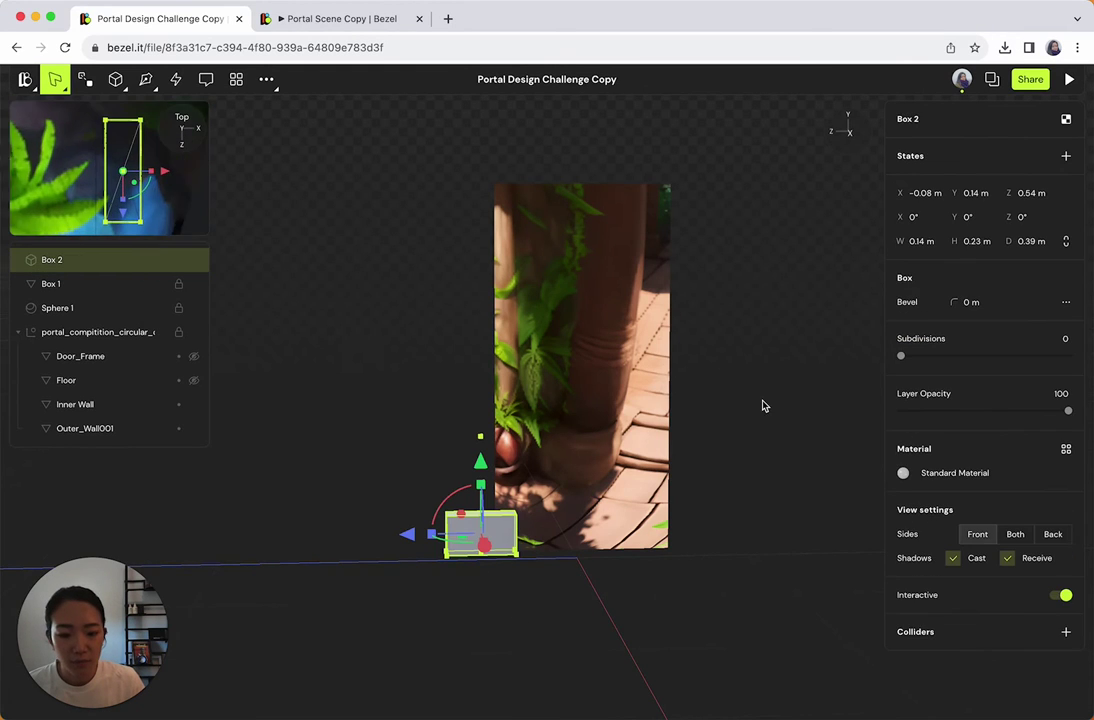
# Step: Round the edges of Box 2 with a 0.02 m bevel
pyautogui.scroll(10, 509, 519)
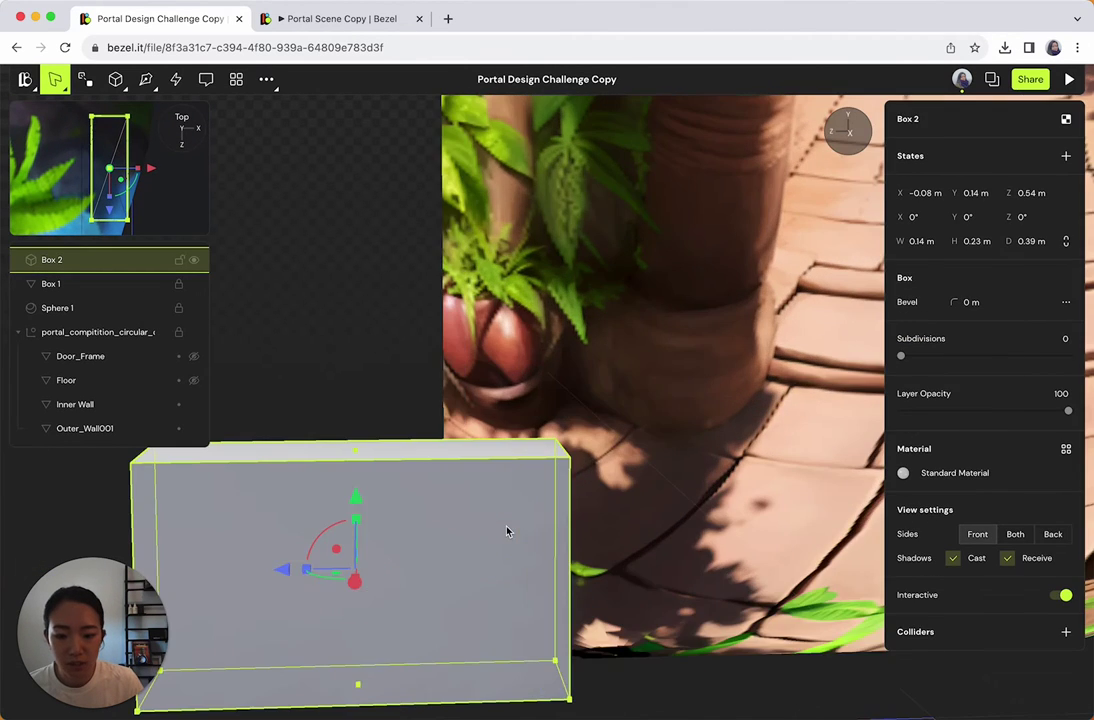
pyautogui.scroll(-4, 755, 652)
pyautogui.keyDown('alt'); pyautogui.moveTo(757, 418); pyautogui.dragTo(822, 461); pyautogui.keyUp('alt')
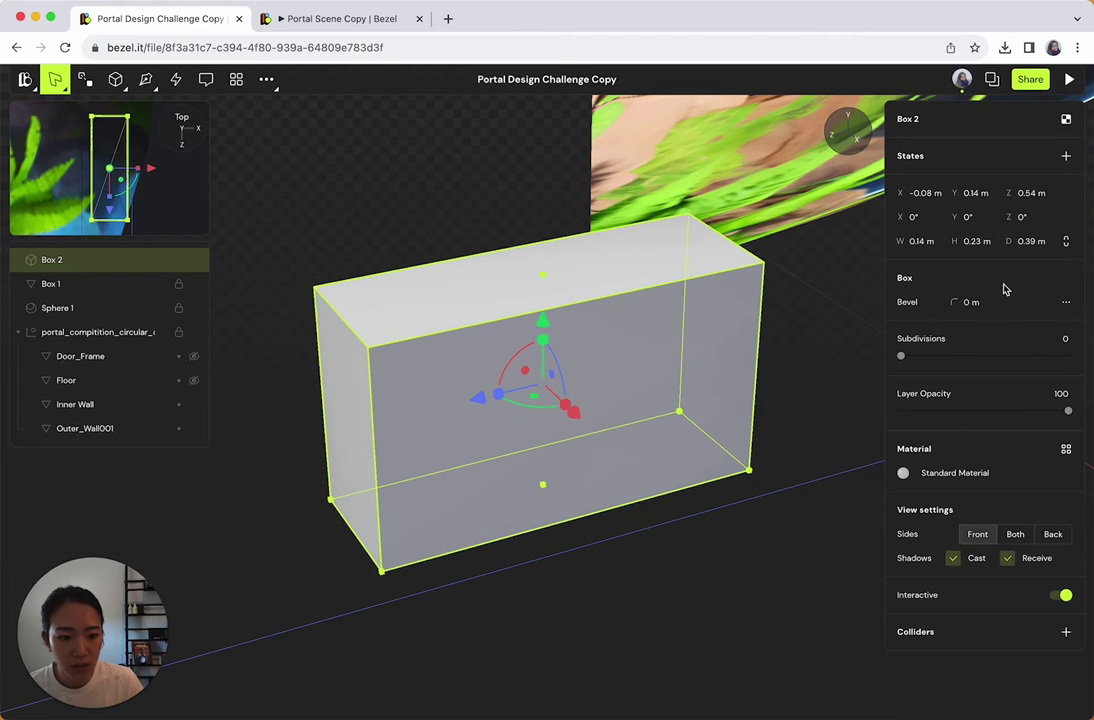
pyautogui.click(486, 598)
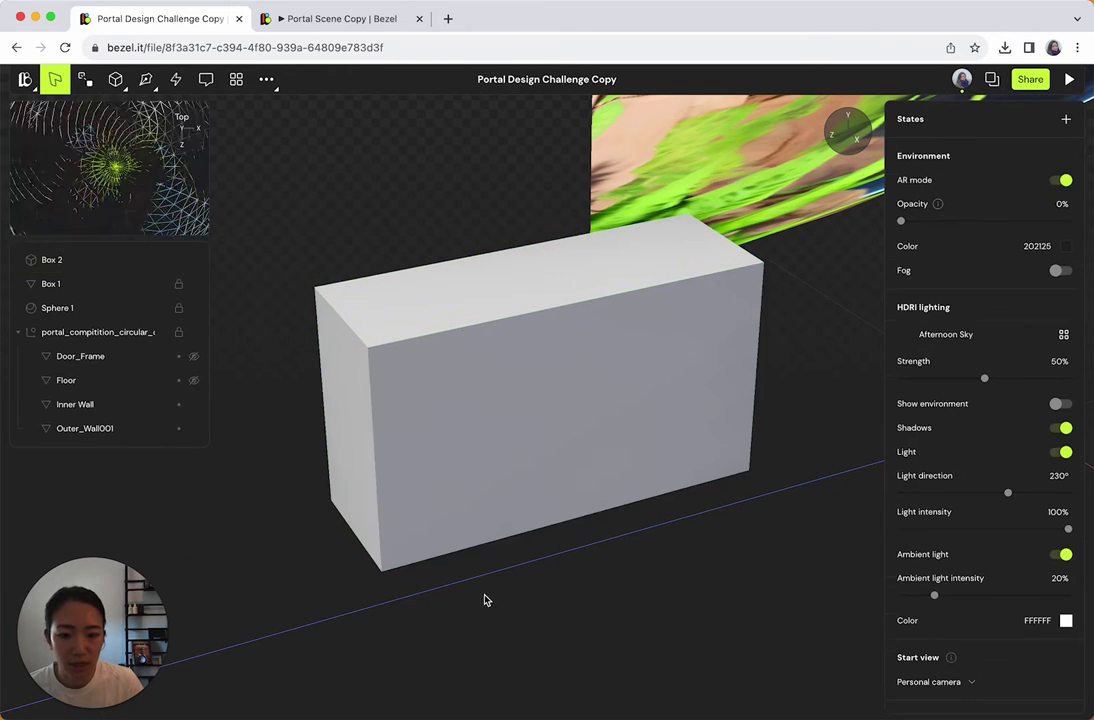
pyautogui.click(513, 398)
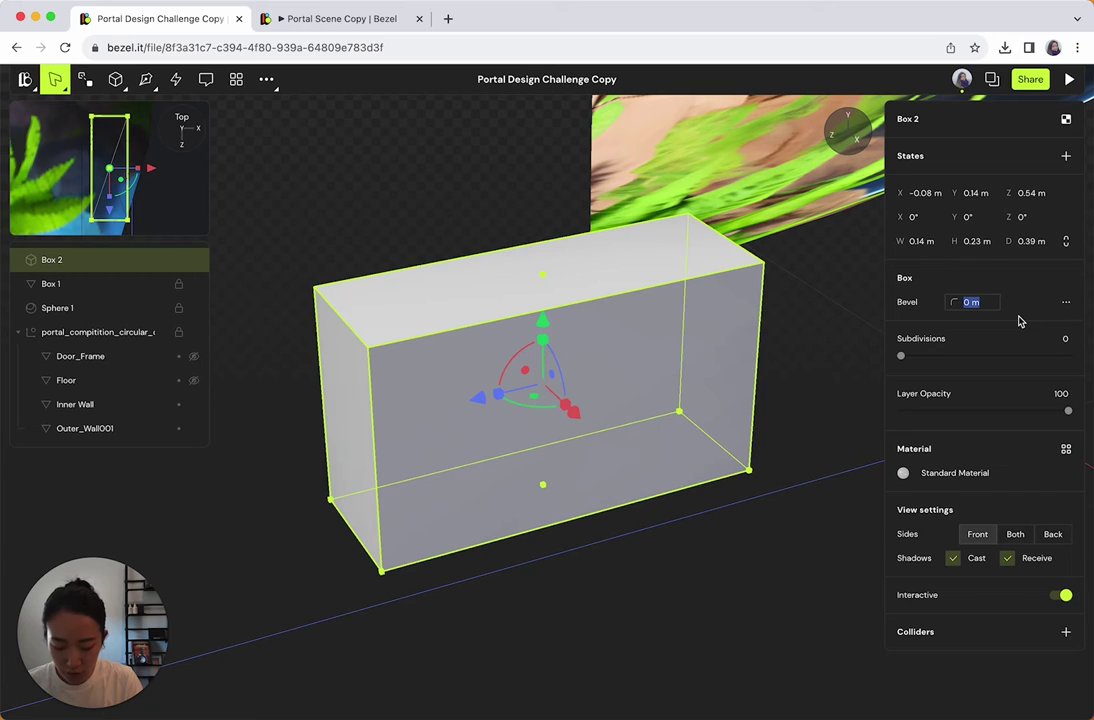
pyautogui.write('0.')
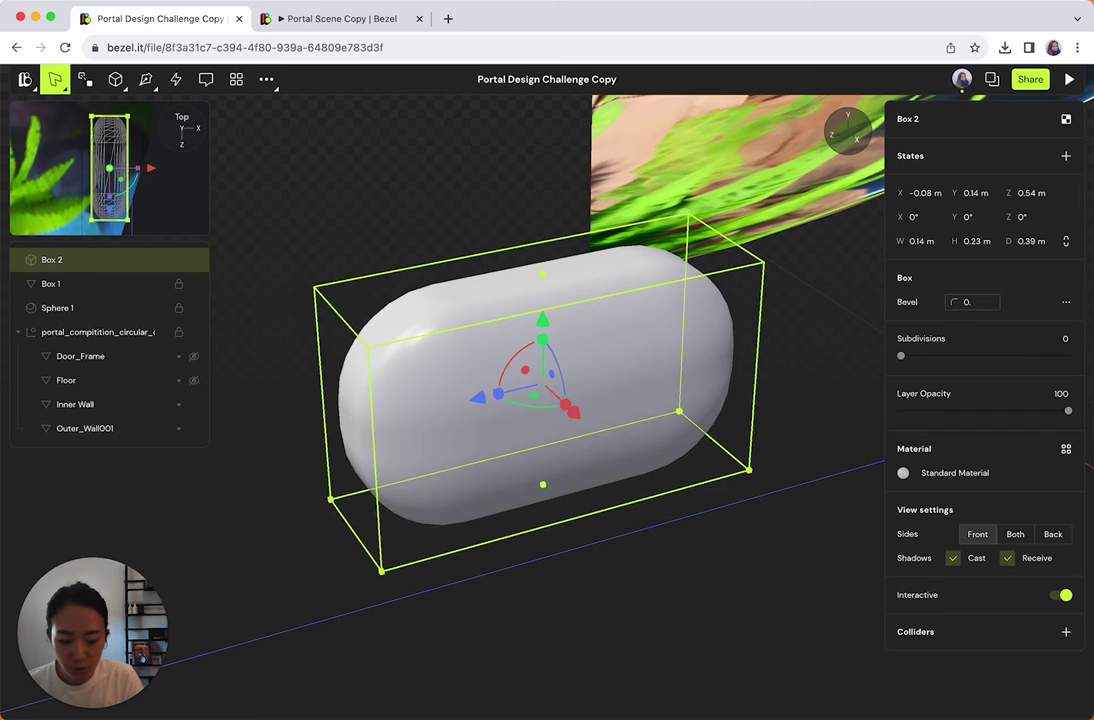
pyautogui.write('102')
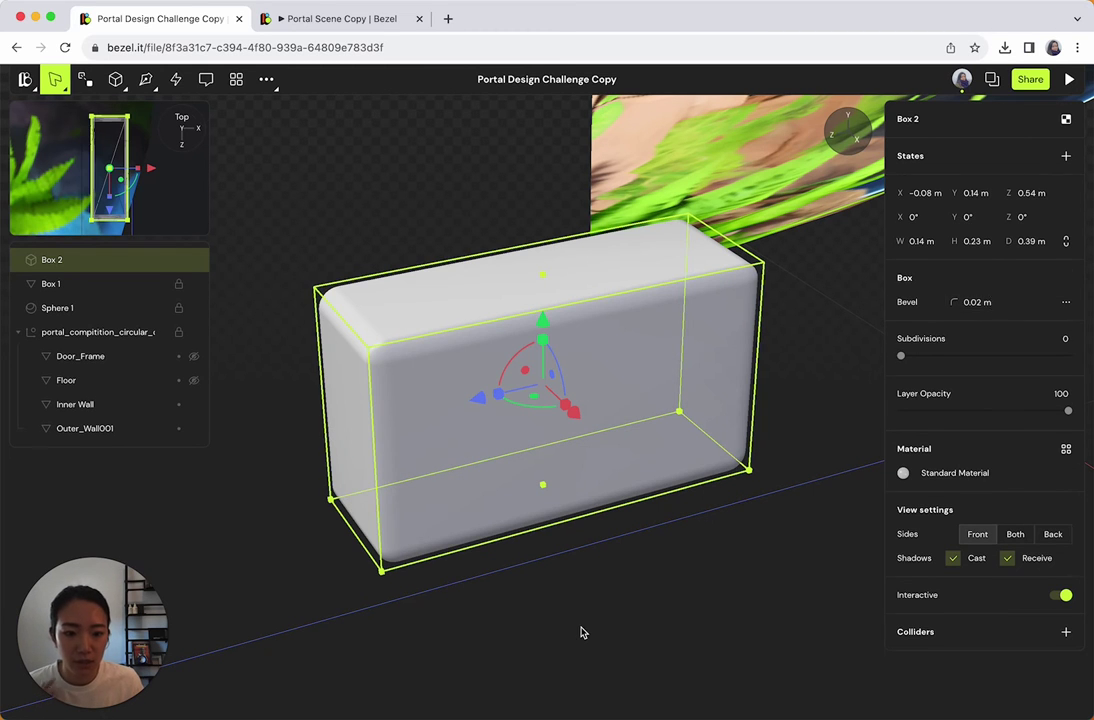
# Step: Examine the beveled box and compare it with the brick frame in the Portal Scene Copy preview before returning to the design file
pyautogui.moveTo(580, 632); pyautogui.dragTo(665, 640)
pyautogui.click(586, 466)
pyautogui.moveTo(640, 565); pyautogui.dragTo(642, 518)
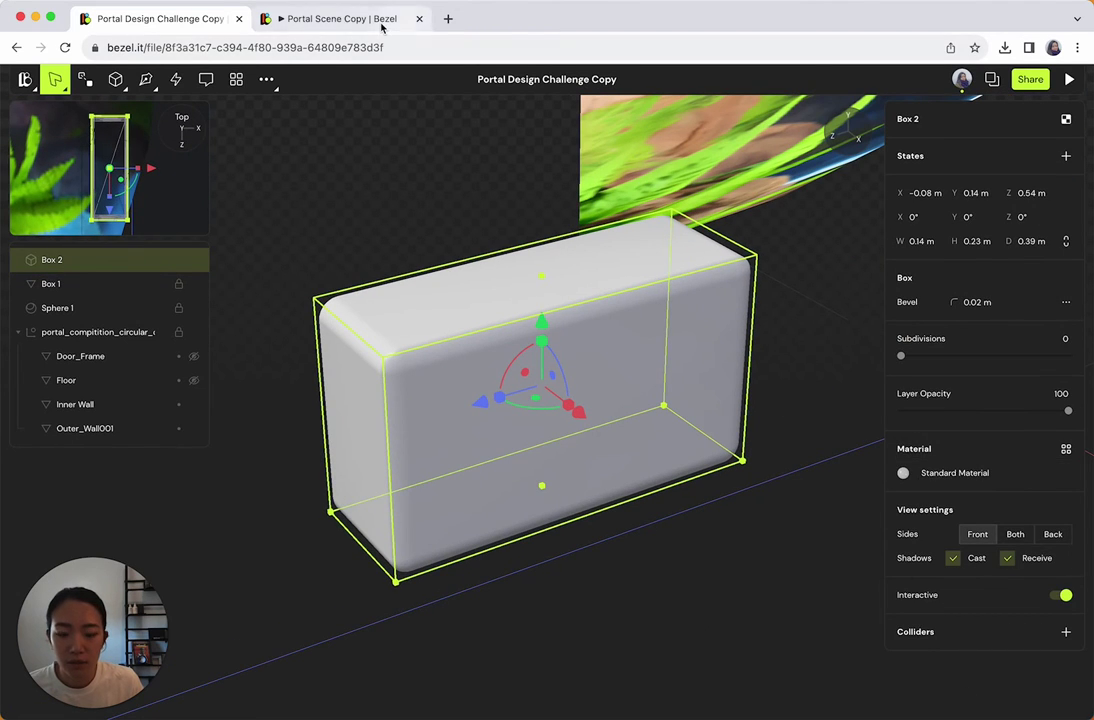
pyautogui.click(330, 18)
pyautogui.moveTo(463, 520); pyautogui.dragTo(547, 589)
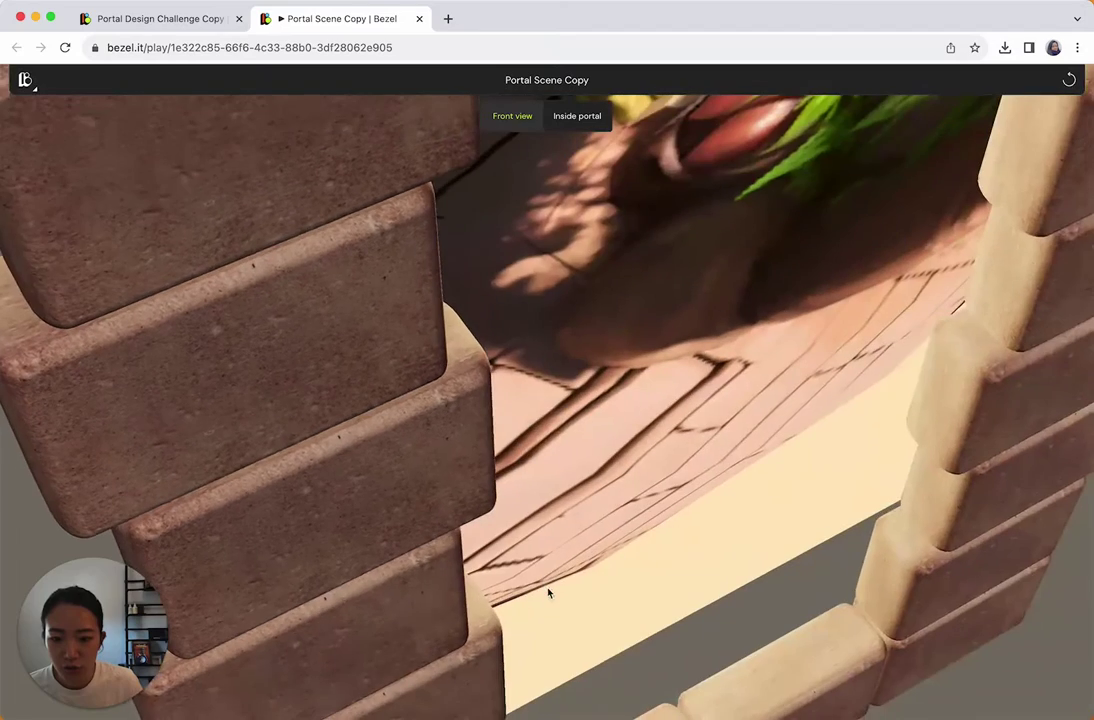
pyautogui.moveTo(295, 440); pyautogui.dragTo(286, 500)
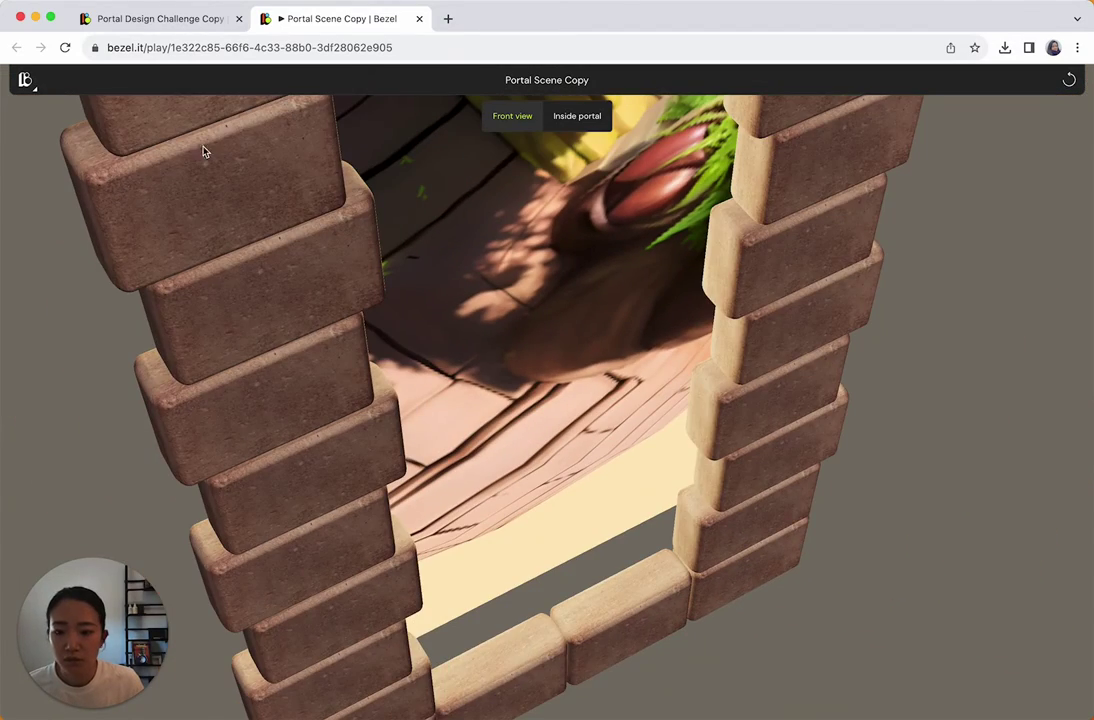
pyautogui.click(143, 26)
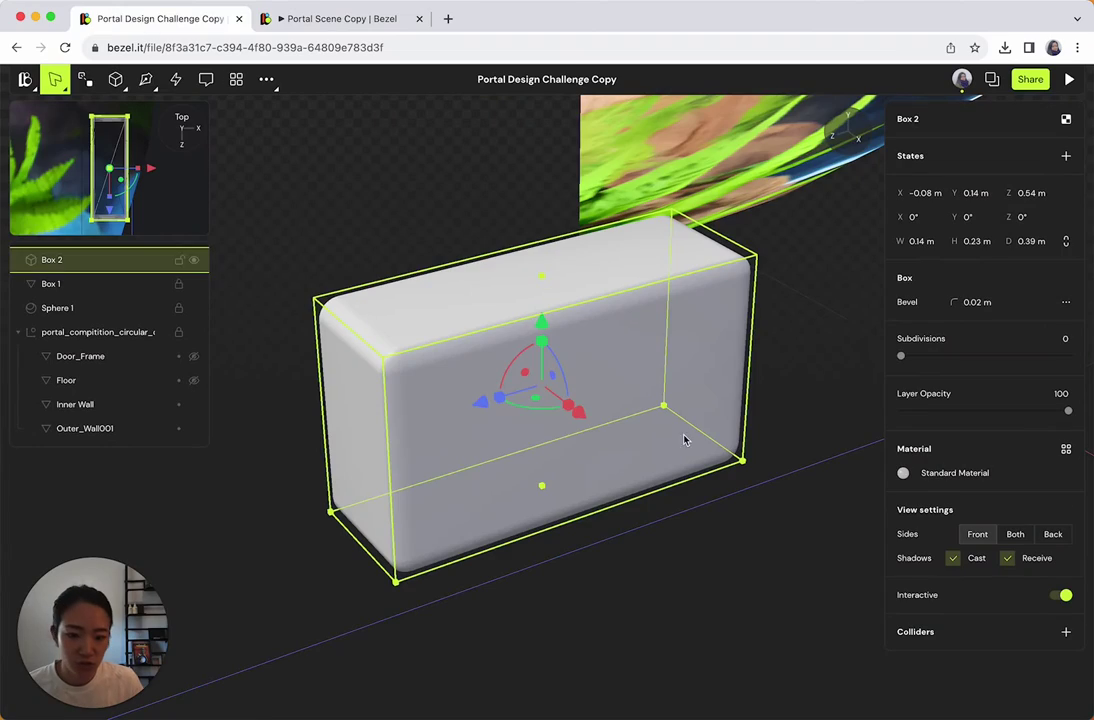
pyautogui.moveTo(640, 605); pyautogui.dragTo(615, 578)
pyautogui.scroll(5, 635, 508)
pyautogui.scroll(-5, 702, 565)
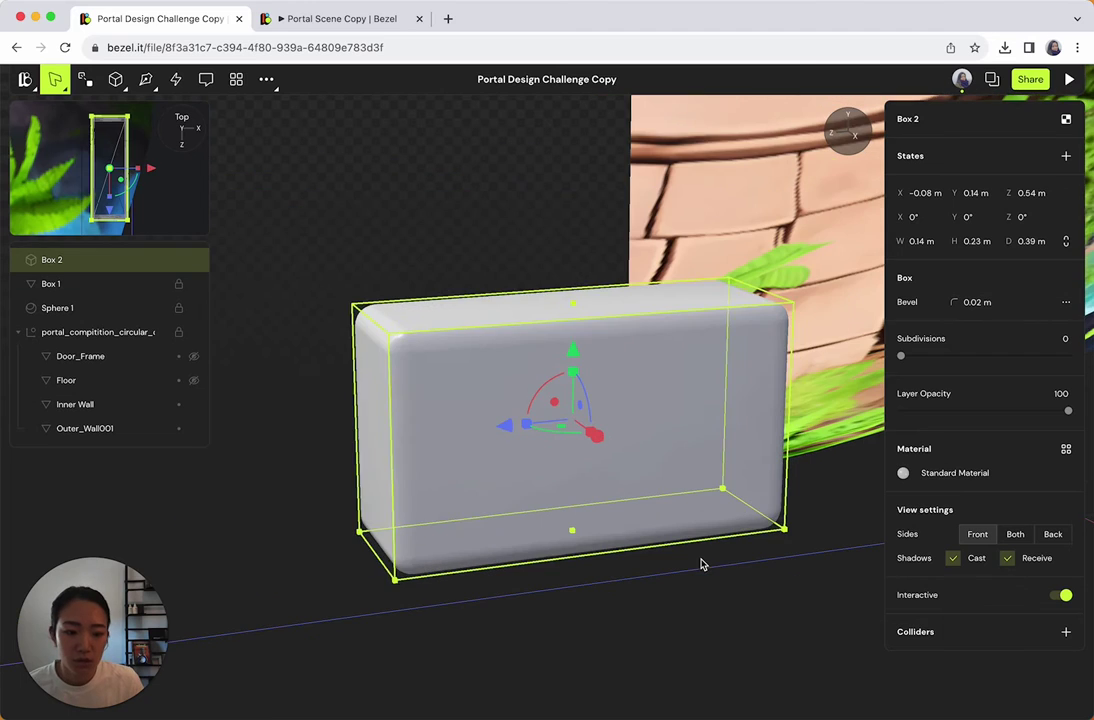
# Step: Apply the image stone-wall-texture_23-2147625957.jpg as the color texture of Box 2's standard material, then clear the selection
pyautogui.click(903, 474)
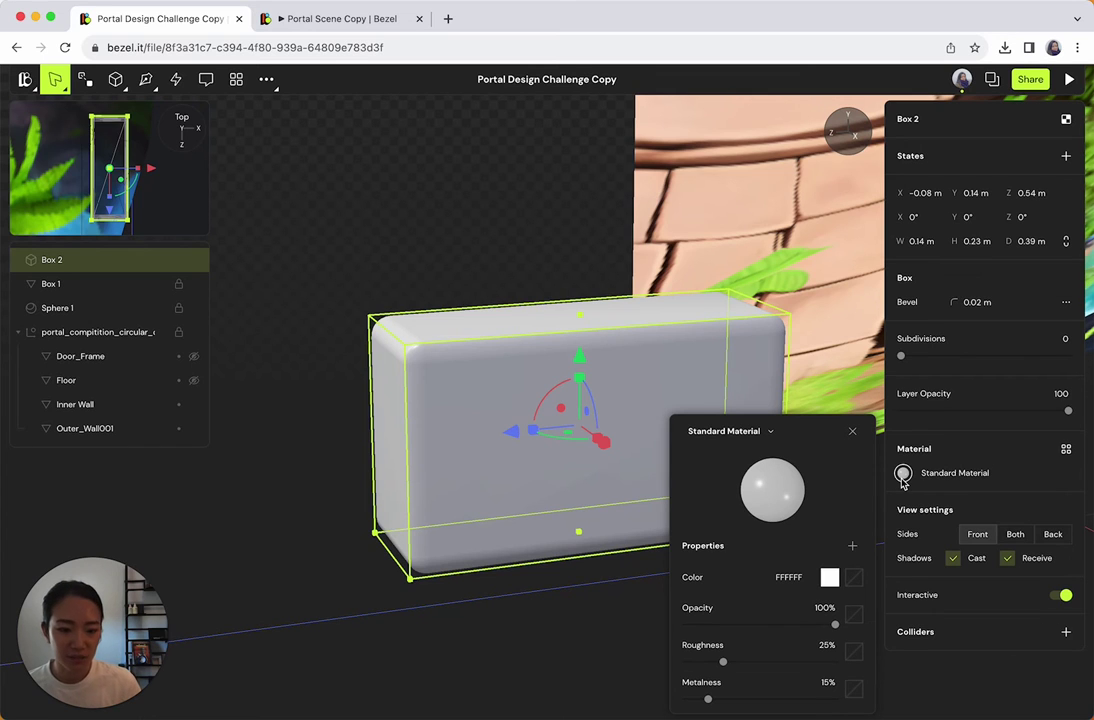
pyautogui.click(853, 577)
pyautogui.click(806, 540)
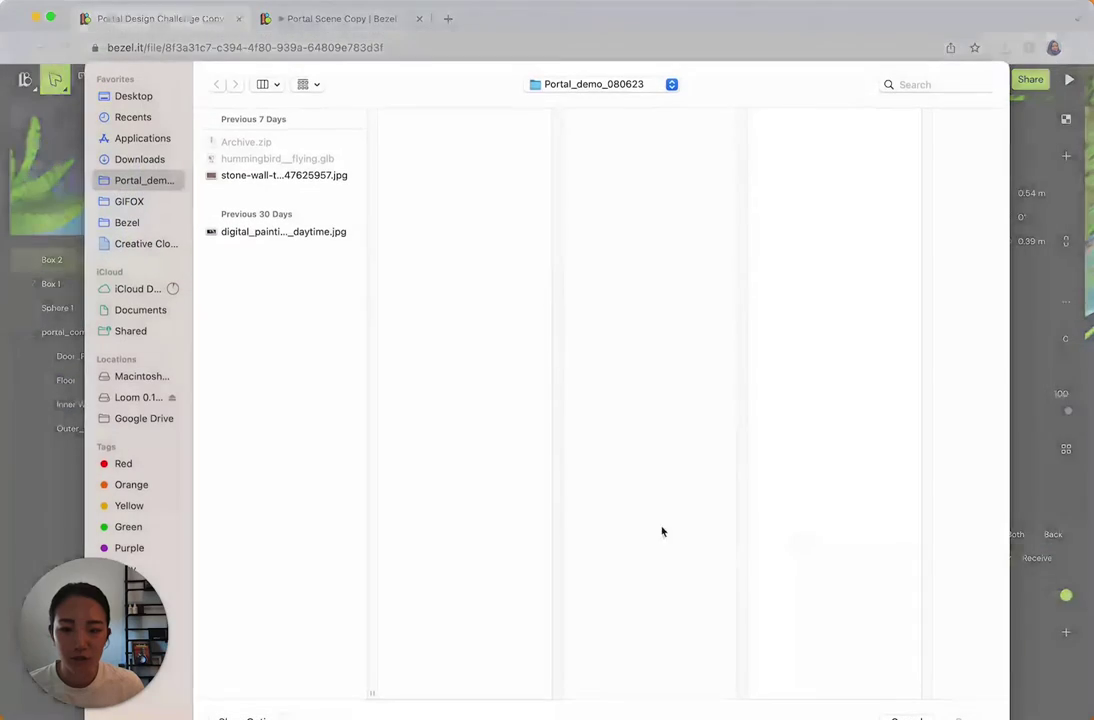
pyautogui.click(318, 175)
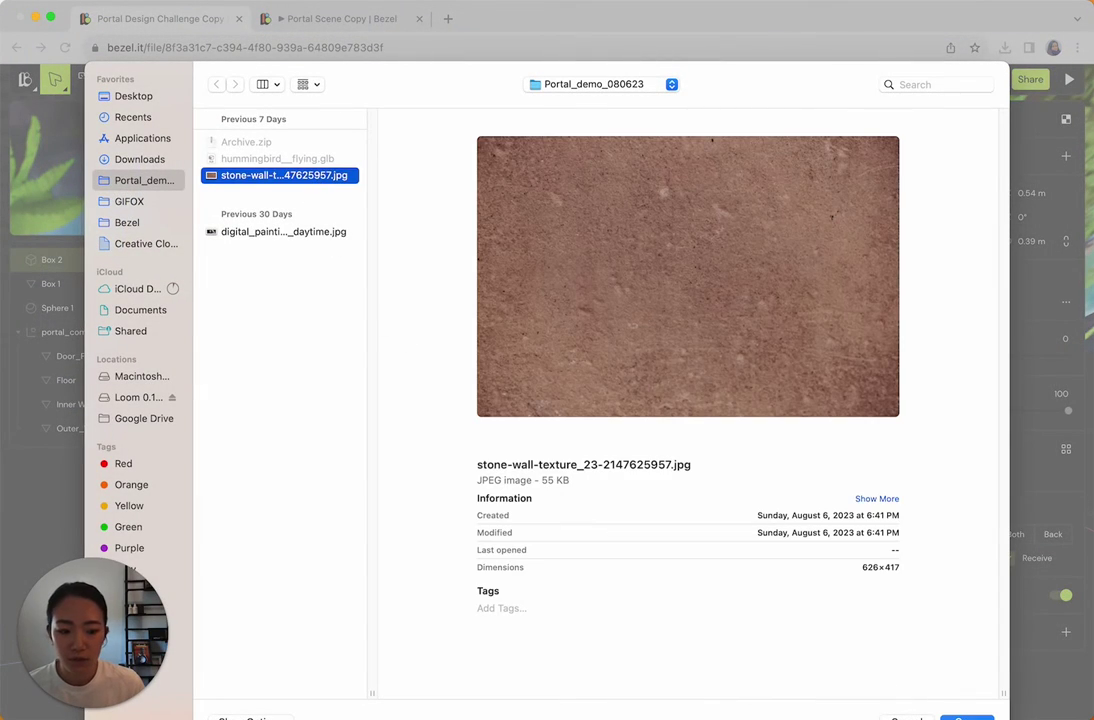
pyautogui.click(967, 717)
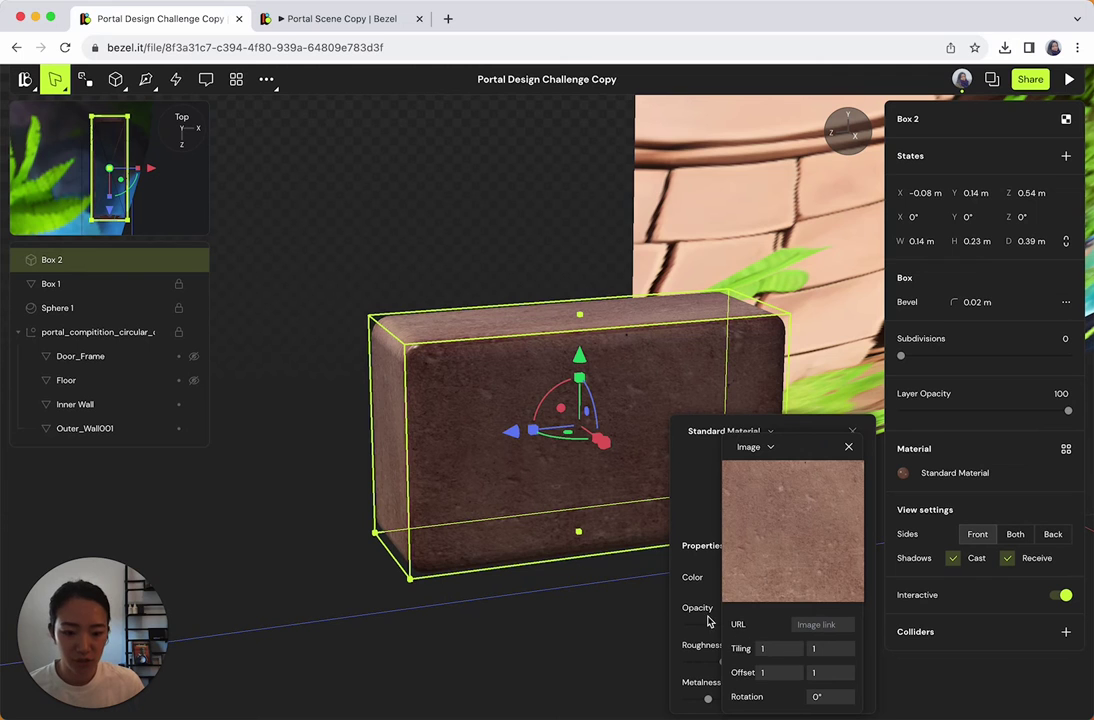
pyautogui.click(532, 658)
pyautogui.moveTo(582, 628)
pyautogui.mouseDown()
pyautogui.moveTo(591, 650)
pyautogui.moveTo(589, 629)
pyautogui.mouseUp()
pyautogui.press('Escape')
pyautogui.click(403, 408)
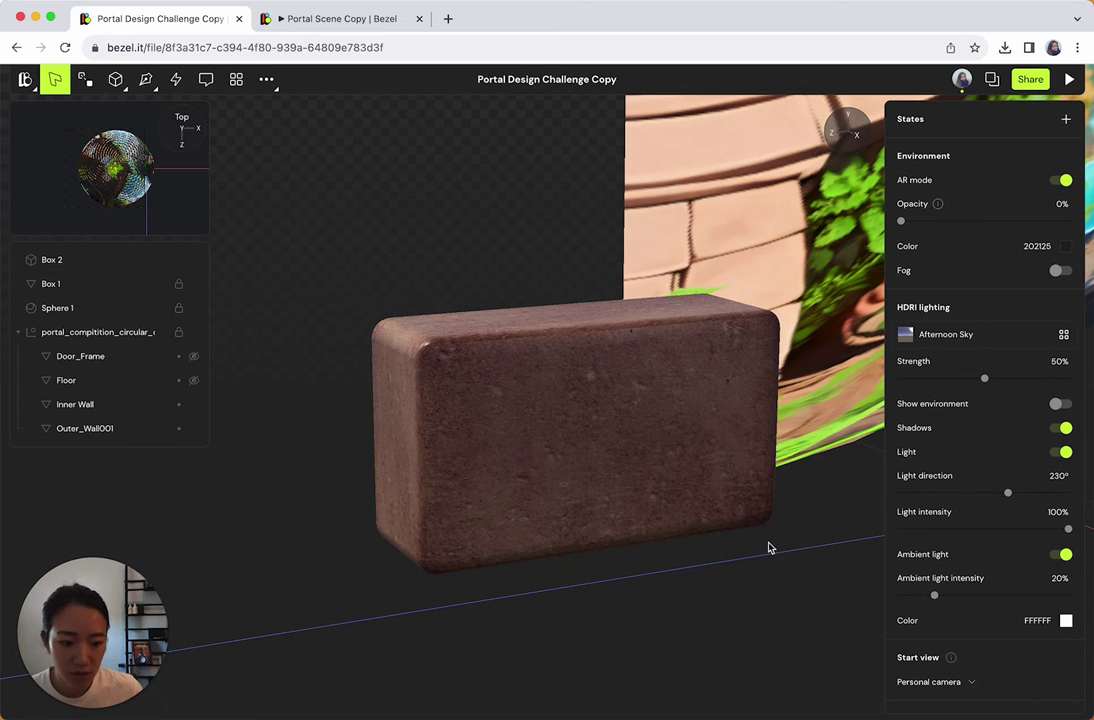
# Step: Set the roughness of Box 2's standard material to 100% and clear the selection
pyautogui.click(510, 376)
pyautogui.click(904, 474)
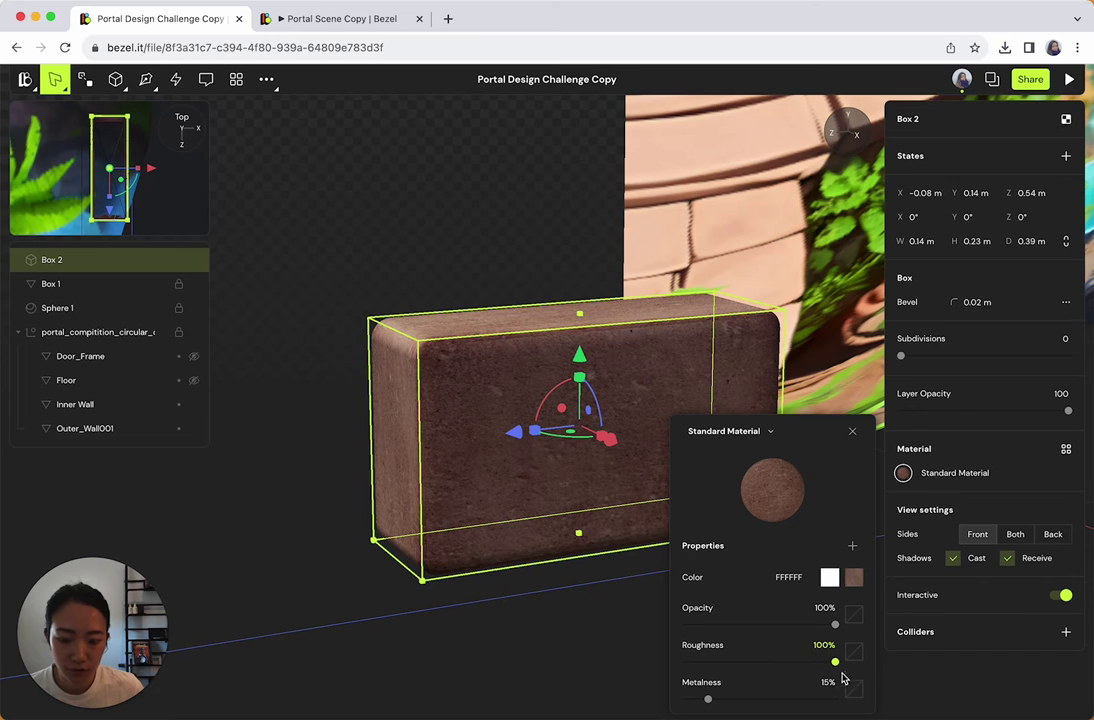
pyautogui.moveTo(417, 671); pyautogui.dragTo(712, 688)
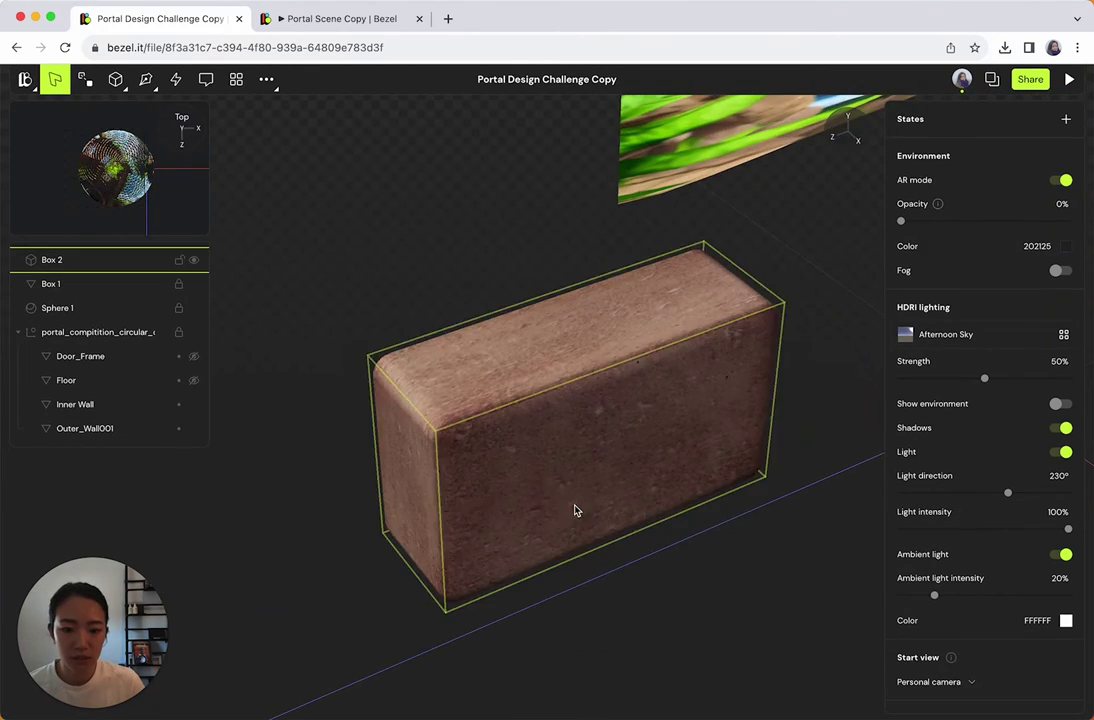
pyautogui.scroll(-10, 576, 513)
pyautogui.moveTo(708, 620); pyautogui.dragTo(716, 593)
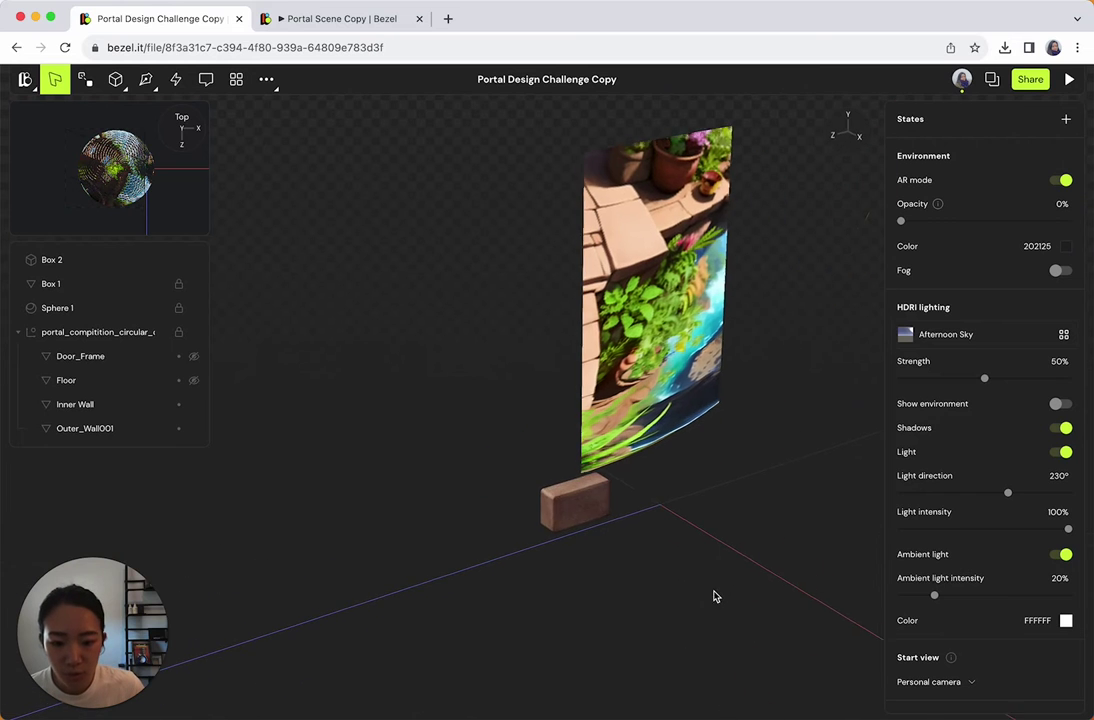
# Step: Duplicate the brick three times and stack the copies into a four-brick column, with the top one at about Y 0.82 m
pyautogui.click(584, 518)
pyautogui.press('super+z')
pyautogui.moveTo(708, 542)
pyautogui.mouseDown()
pyautogui.moveTo(750, 547)
pyautogui.moveTo(789, 527)
pyautogui.moveTo(713, 528)
pyautogui.mouseUp()
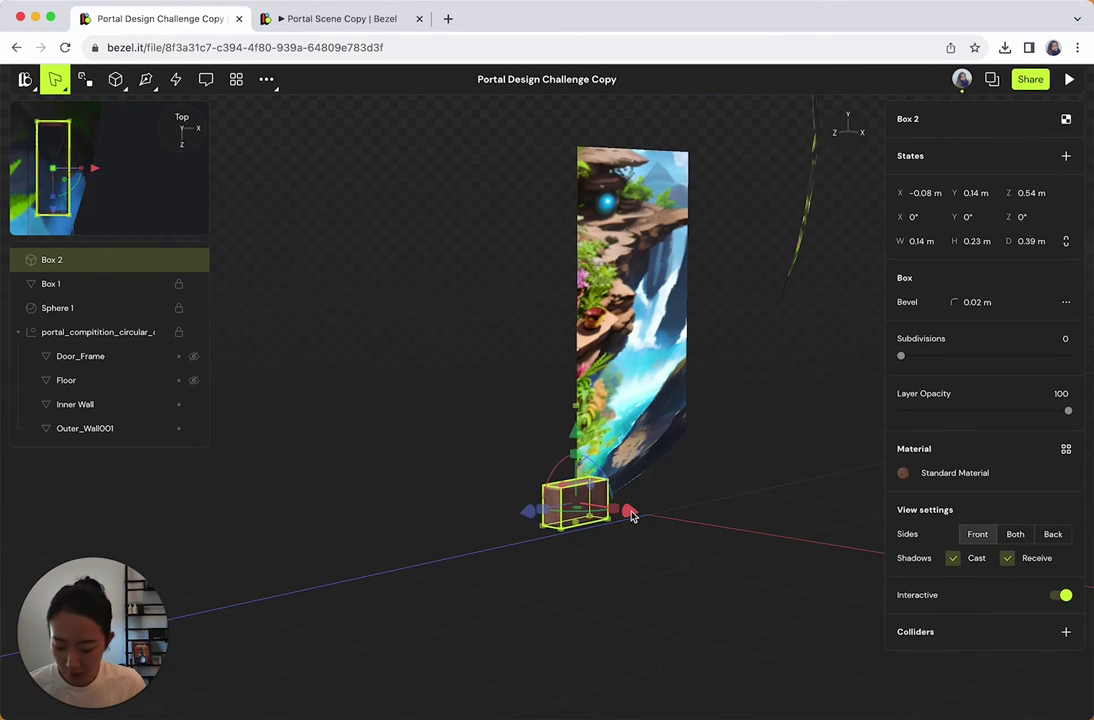
pyautogui.press('super+d')
pyautogui.moveTo(576, 430); pyautogui.dragTo(583, 361)
pyautogui.press('super+d')
pyautogui.moveTo(731, 534); pyautogui.dragTo(628, 545)
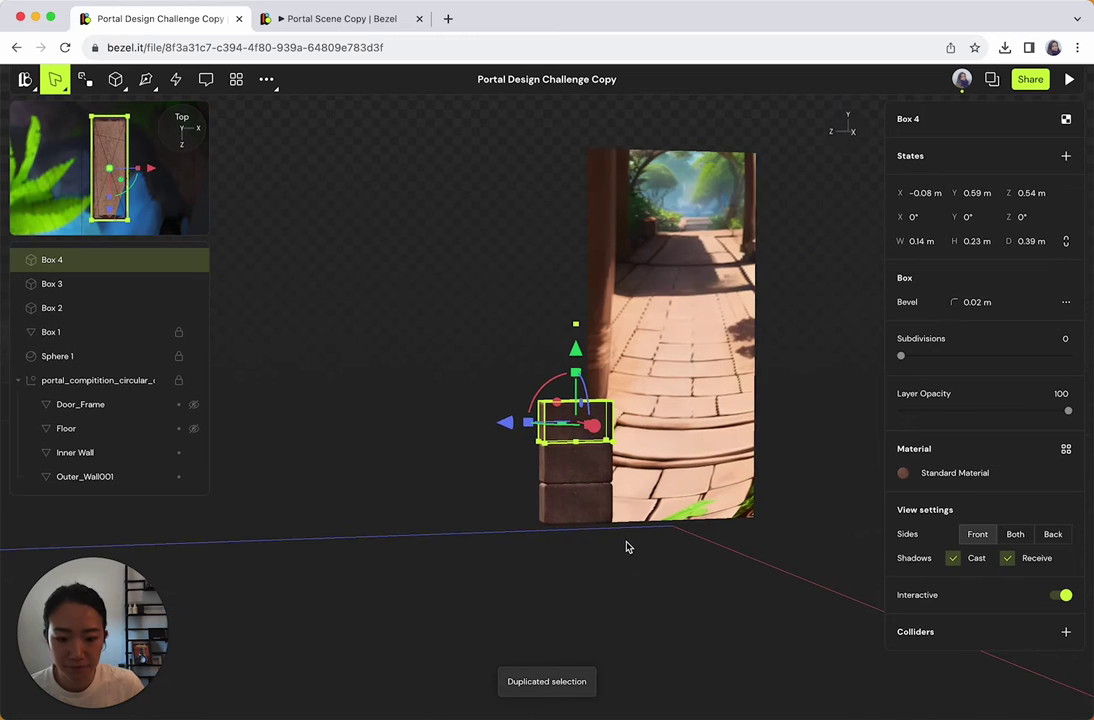
pyautogui.press('super+d')
pyautogui.moveTo(577, 347); pyautogui.dragTo(578, 308)
# Step: Duplicate all four stacked bricks together and raise the copies about 0.91 m to form an eight-brick column
pyautogui.keyDown('shift'); pyautogui.click(584, 419); pyautogui.keyUp('shift')
pyautogui.keyDown('shift'); pyautogui.click(588, 479); pyautogui.keyUp('shift')
pyautogui.keyDown('shift'); pyautogui.click(587, 512); pyautogui.keyUp('shift')
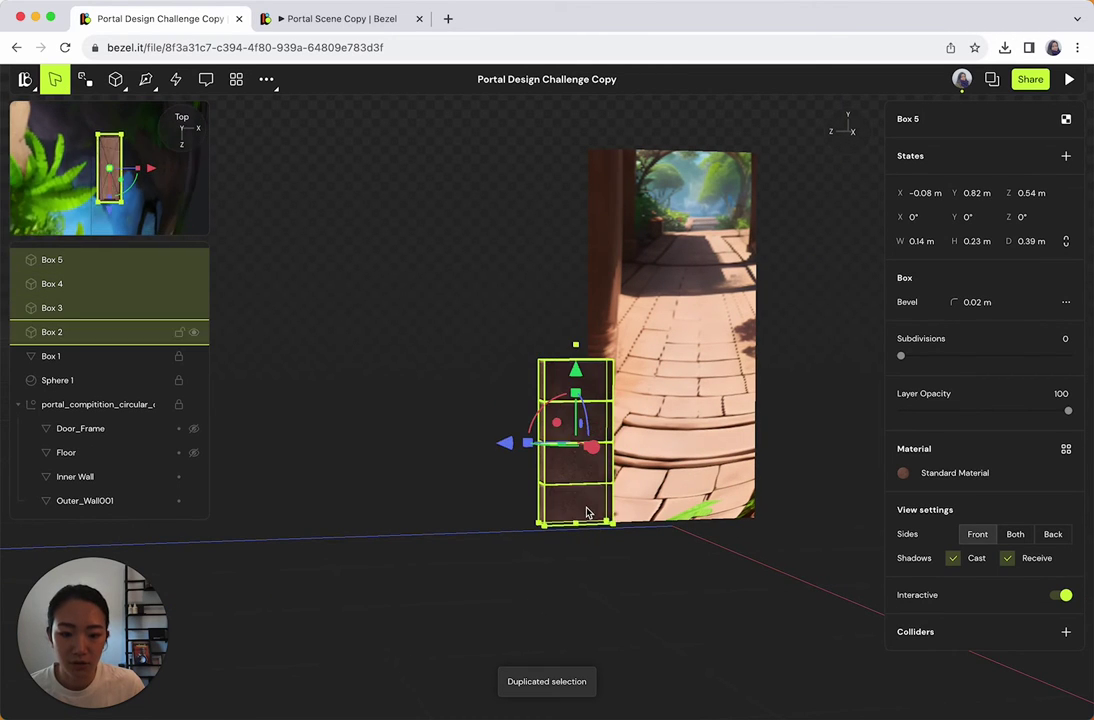
pyautogui.moveTo(703, 662); pyautogui.dragTo(604, 719, button='right')
pyautogui.press('super+d')
pyautogui.moveTo(474, 466); pyautogui.dragTo(481, 303)
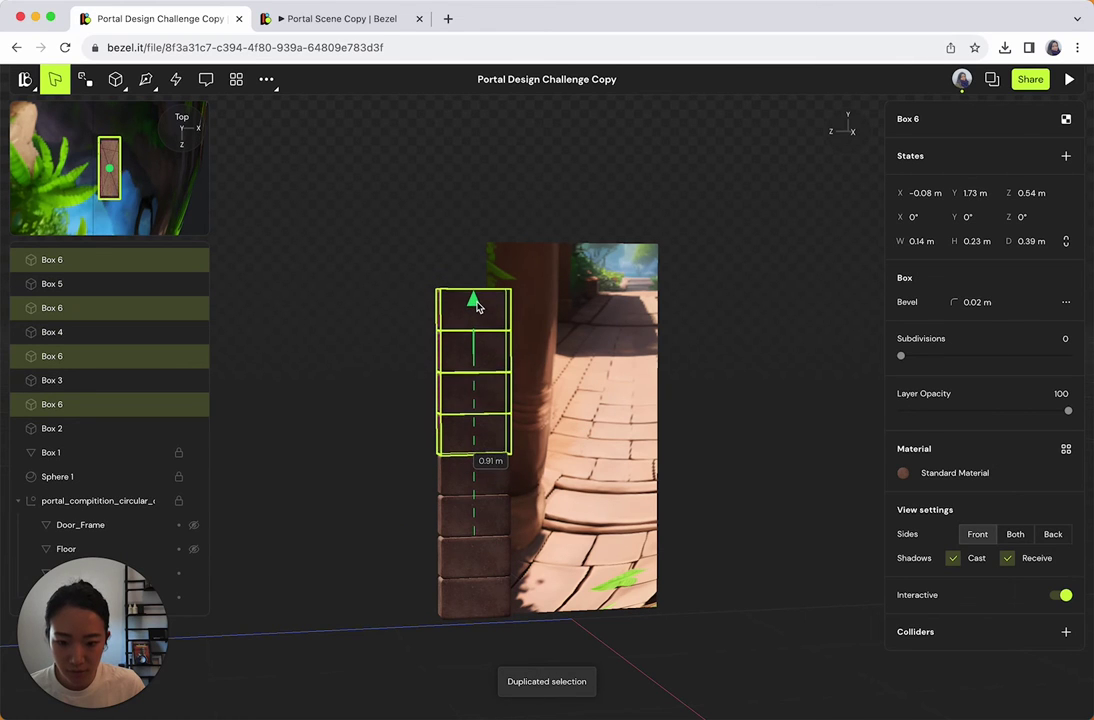
pyautogui.click(784, 396)
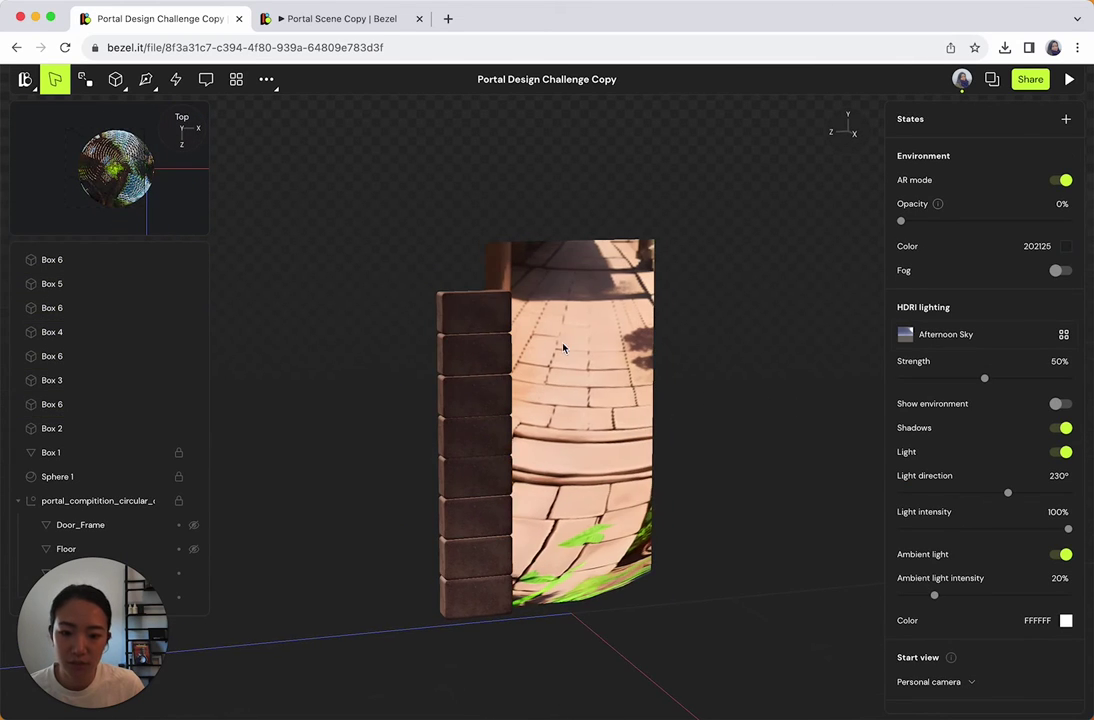
# Step: Duplicate the column's top brick and stack the copy directly above it at about Y 1.97 m
pyautogui.click(472, 312)
pyautogui.press('super+d')
pyautogui.moveTo(472, 238); pyautogui.dragTo(483, 206)
pyautogui.click(686, 288)
pyautogui.moveTo(706, 307); pyautogui.dragTo(680, 296)
# Step: Duplicate the column's top brick and stack the copy directly above it at about Y 2.19 m
pyautogui.click(481, 278)
pyautogui.moveTo(726, 350); pyautogui.dragTo(768, 377)
pyautogui.press('super+d')
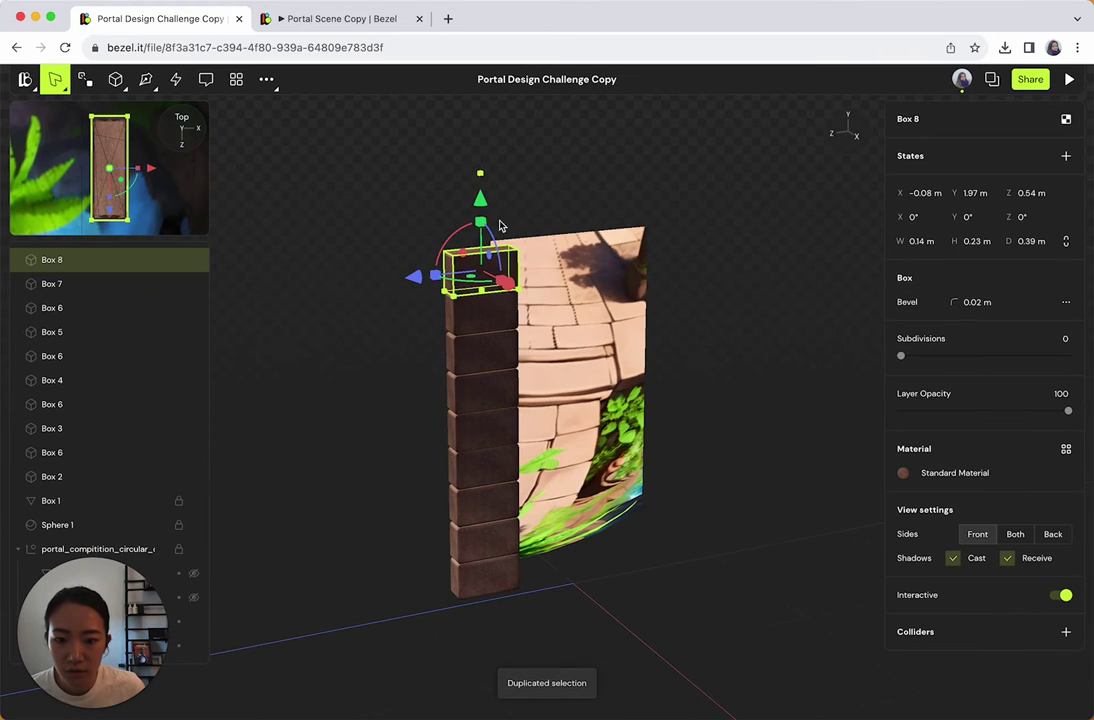
pyautogui.moveTo(480, 198); pyautogui.dragTo(480, 160)
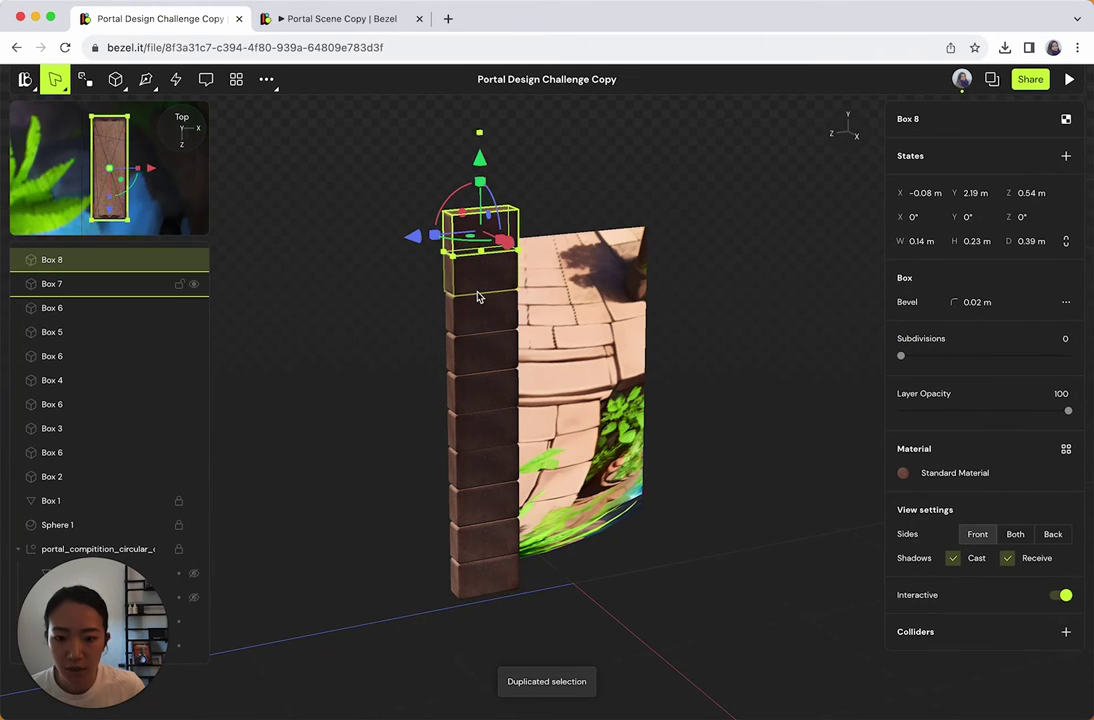
# Step: Duplicate the whole ten-brick column and move the copy across the opening to about Z -0.62 m as the second side
pyautogui.keyDown('shift'); pyautogui.click(70, 481); pyautogui.keyUp('shift')
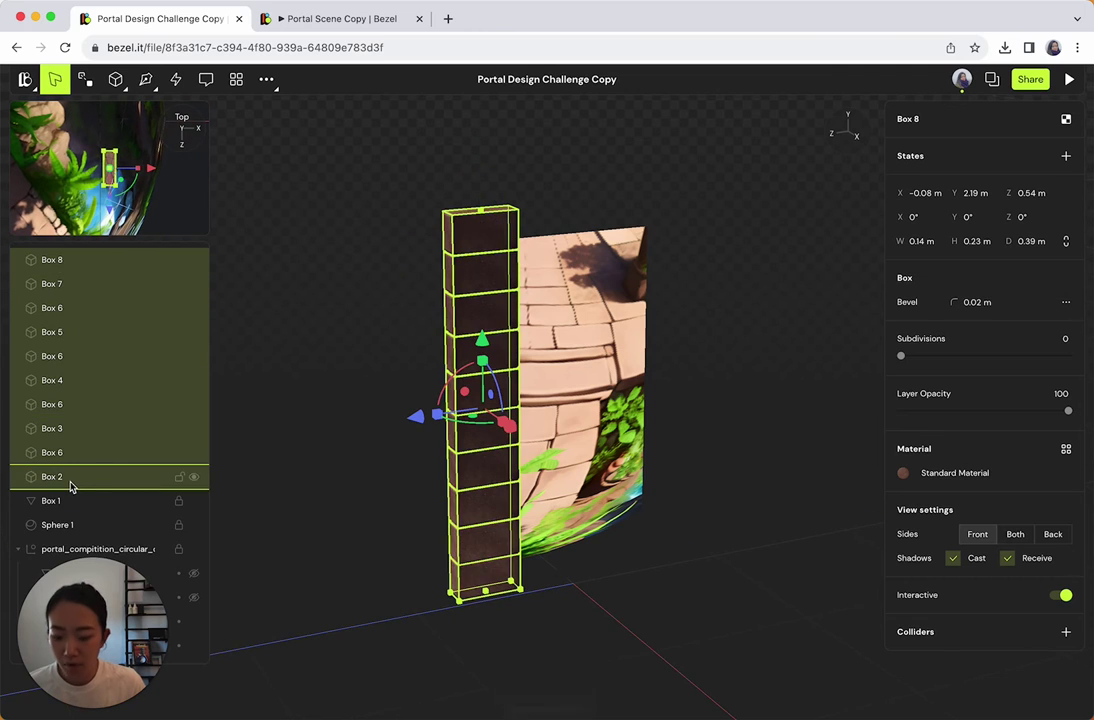
pyautogui.press('super+d')
pyautogui.moveTo(415, 418); pyautogui.dragTo(600, 410)
pyautogui.moveTo(809, 542); pyautogui.dragTo(769, 508)
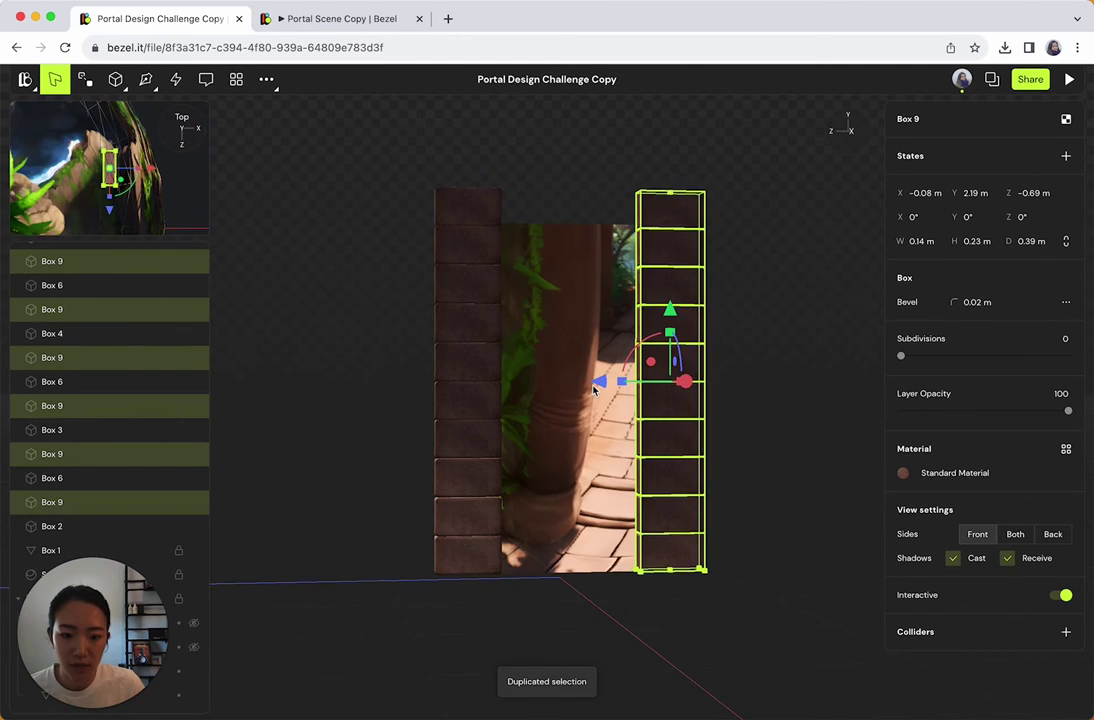
pyautogui.moveTo(606, 390); pyautogui.dragTo(589, 383)
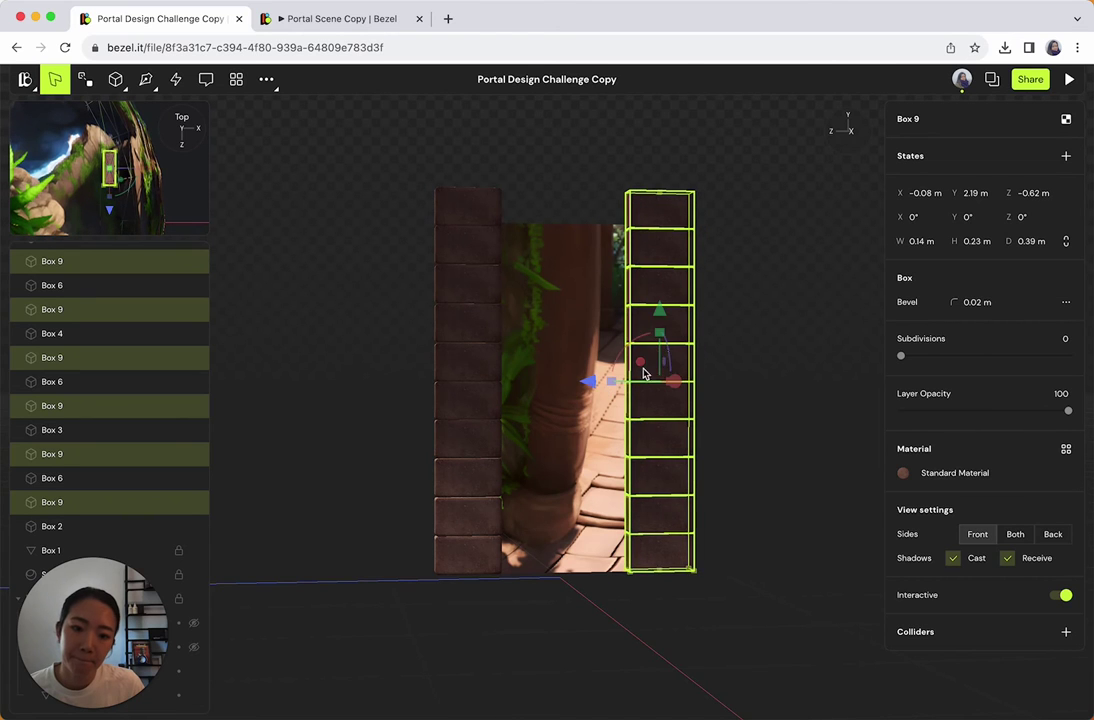
pyautogui.click(725, 310)
# Step: Duplicate the second column's top brick and move the copy beside the first column's top brick, at about Z 0.15 m
pyautogui.click(643, 211)
pyautogui.press('super+d')
pyautogui.moveTo(586, 212); pyautogui.dragTo(455, 251)
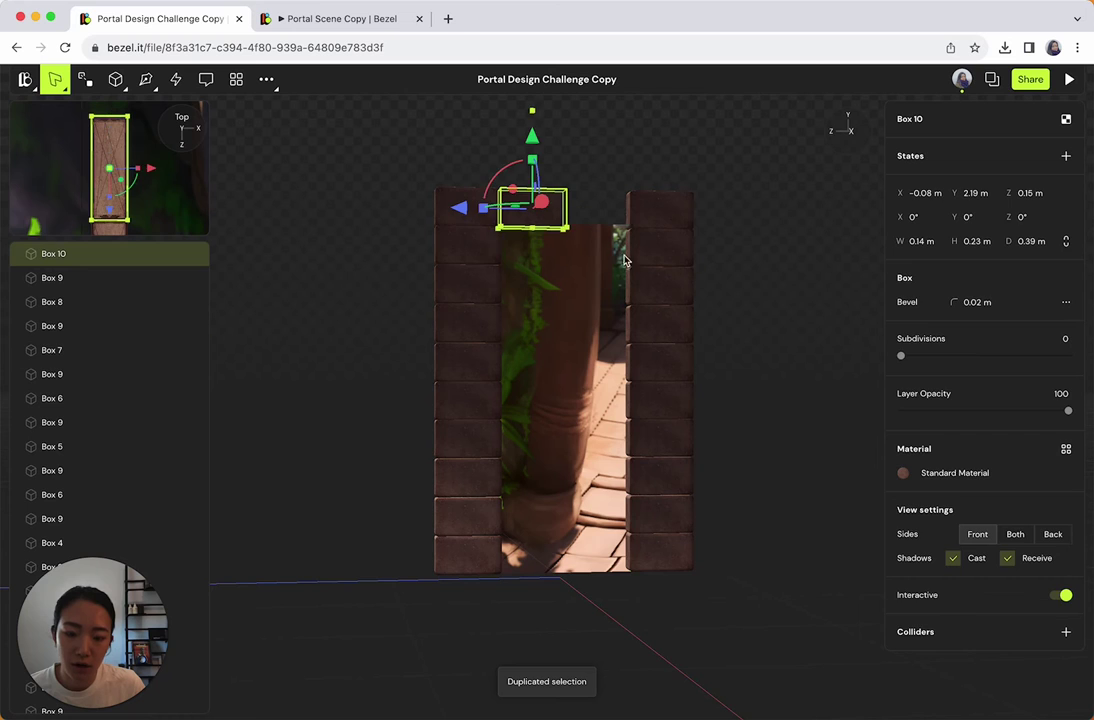
pyautogui.click(742, 266)
# Step: Duplicate the middle top brick and slide the copy along Z to close the remaining gap above the opening
pyautogui.moveTo(742, 266); pyautogui.dragTo(731, 276)
pyautogui.click(454, 286)
pyautogui.press('super+d')
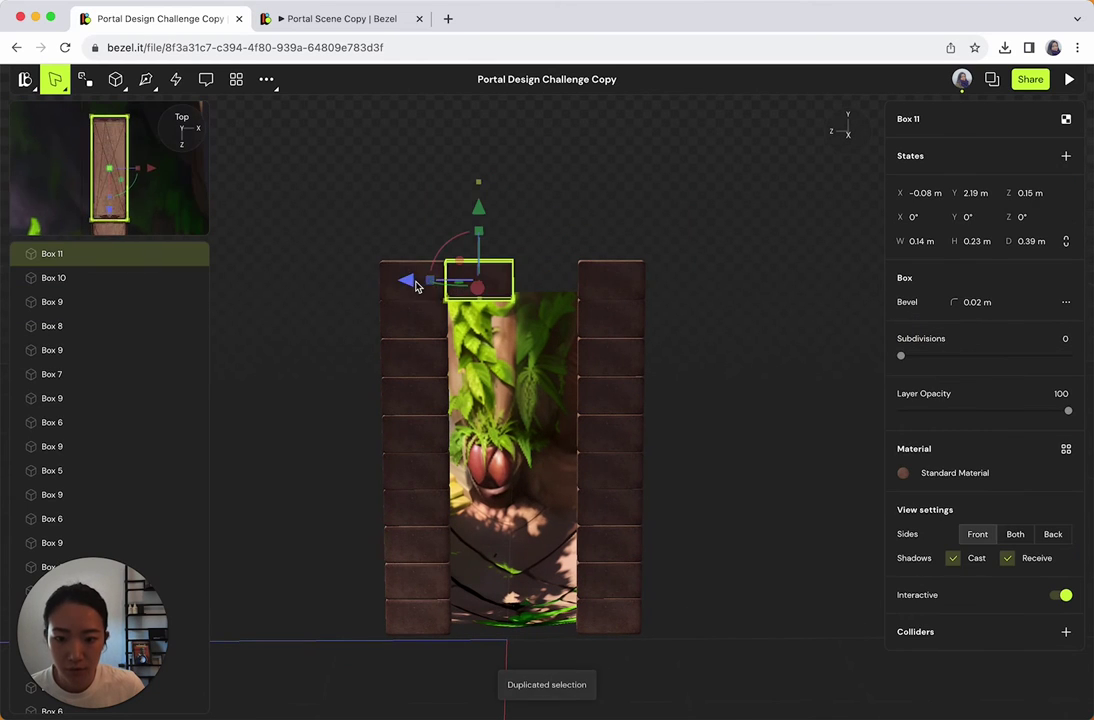
pyautogui.moveTo(412, 281); pyautogui.dragTo(476, 276)
pyautogui.click(716, 313)
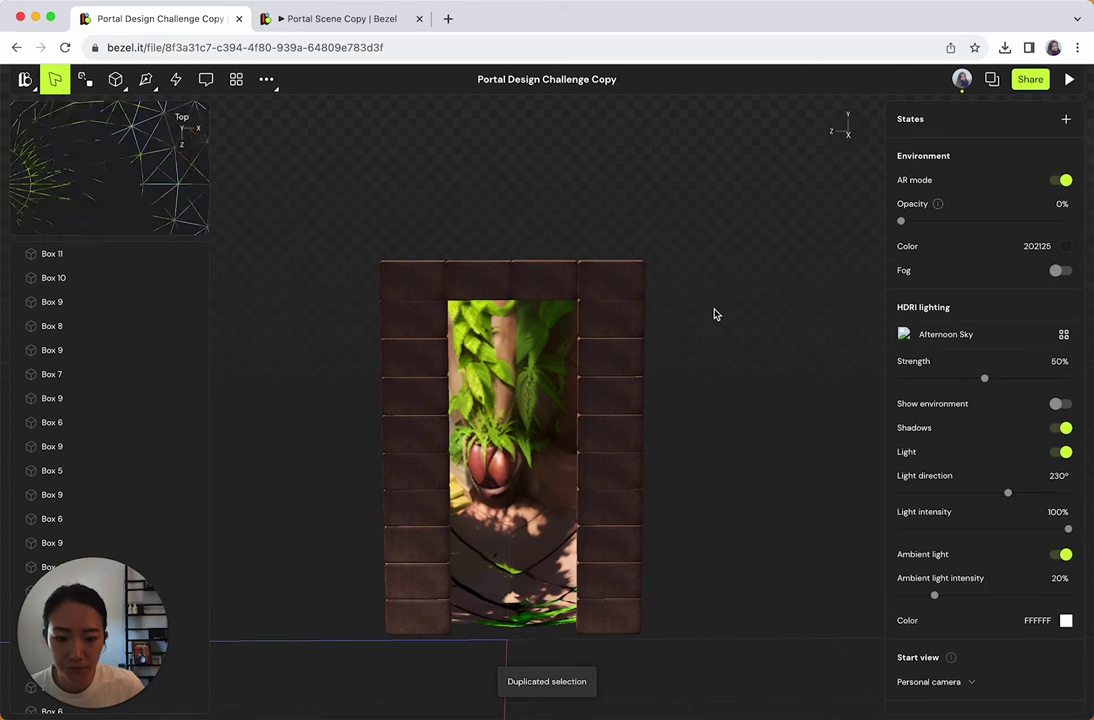
# Step: Compare the brick frame with the finished Portal Scene Copy preview, and return to the Portal Design Challenge Copy file
pyautogui.moveTo(757, 399); pyautogui.dragTo(769, 464)
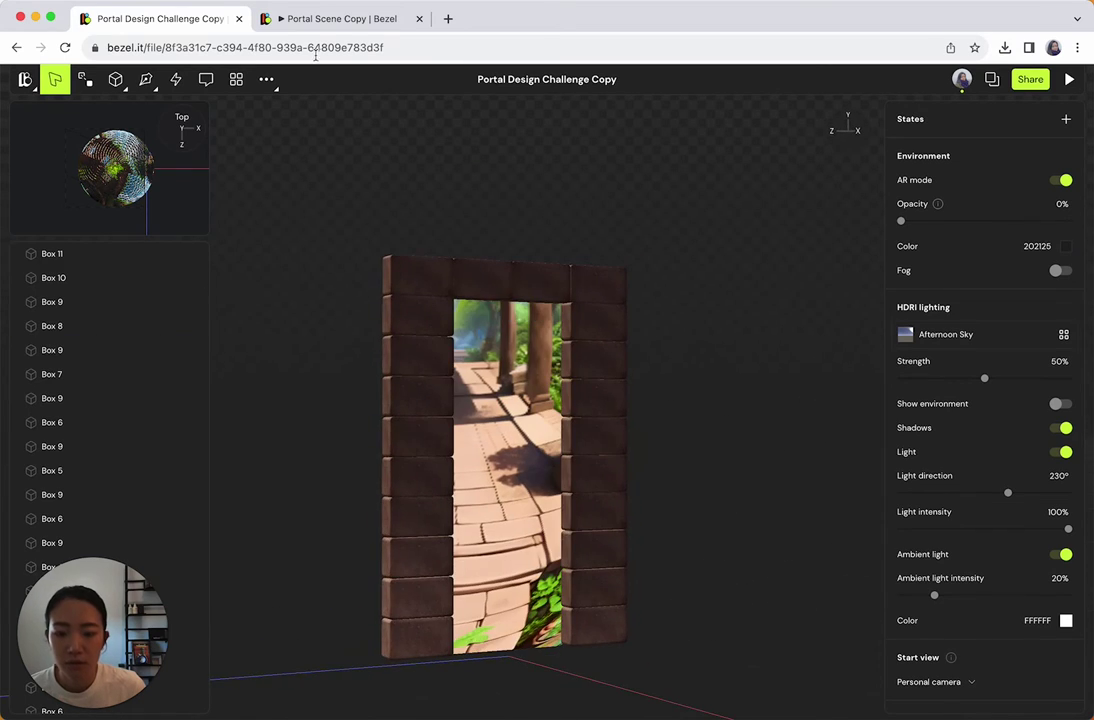
pyautogui.click(330, 19)
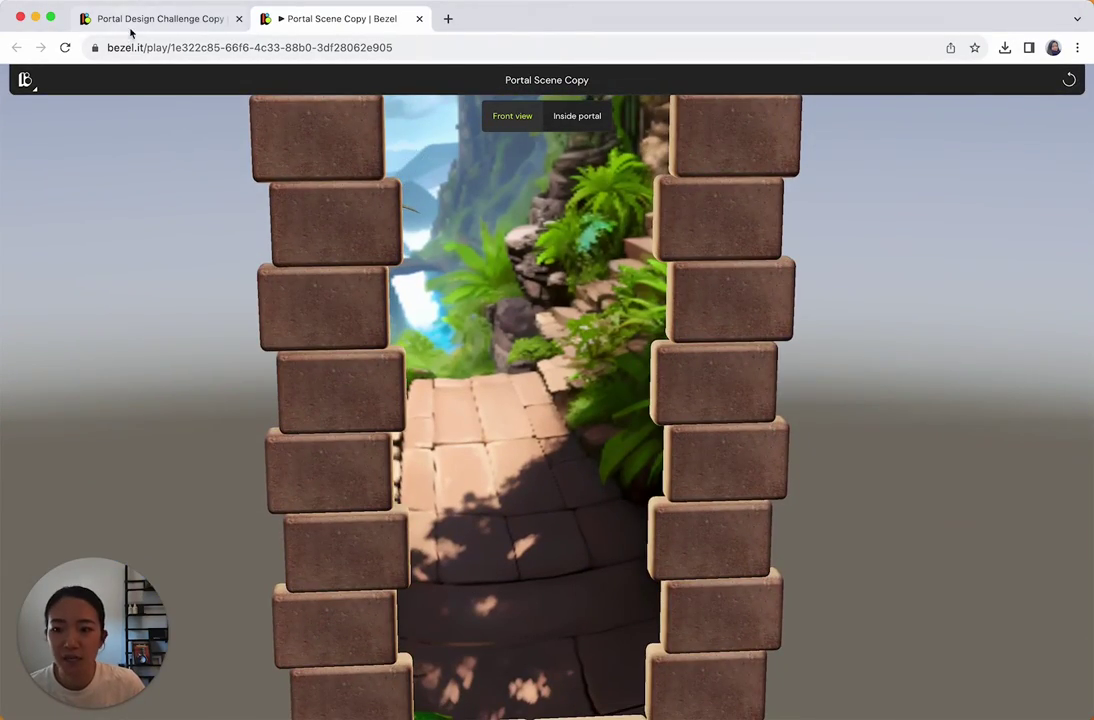
pyautogui.click(133, 20)
# Step: Set the scene's light direction to about 187° while viewing the brick frame from the front
pyautogui.moveTo(612, 591); pyautogui.dragTo(640, 620)
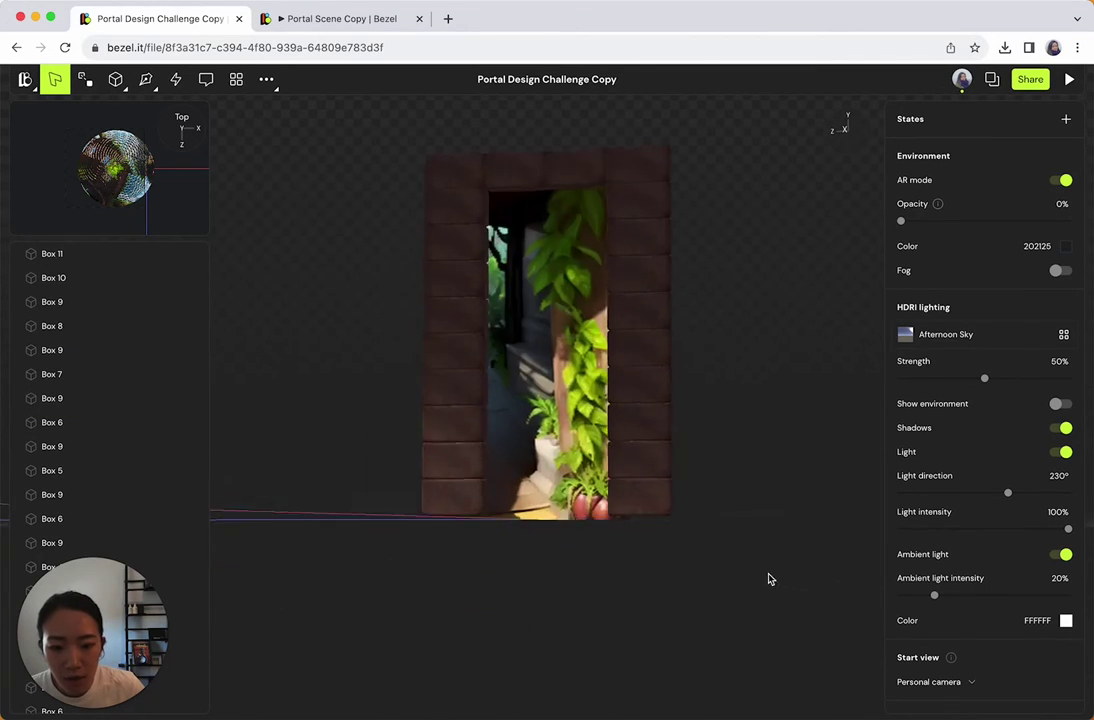
pyautogui.moveTo(770, 579); pyautogui.dragTo(756, 625)
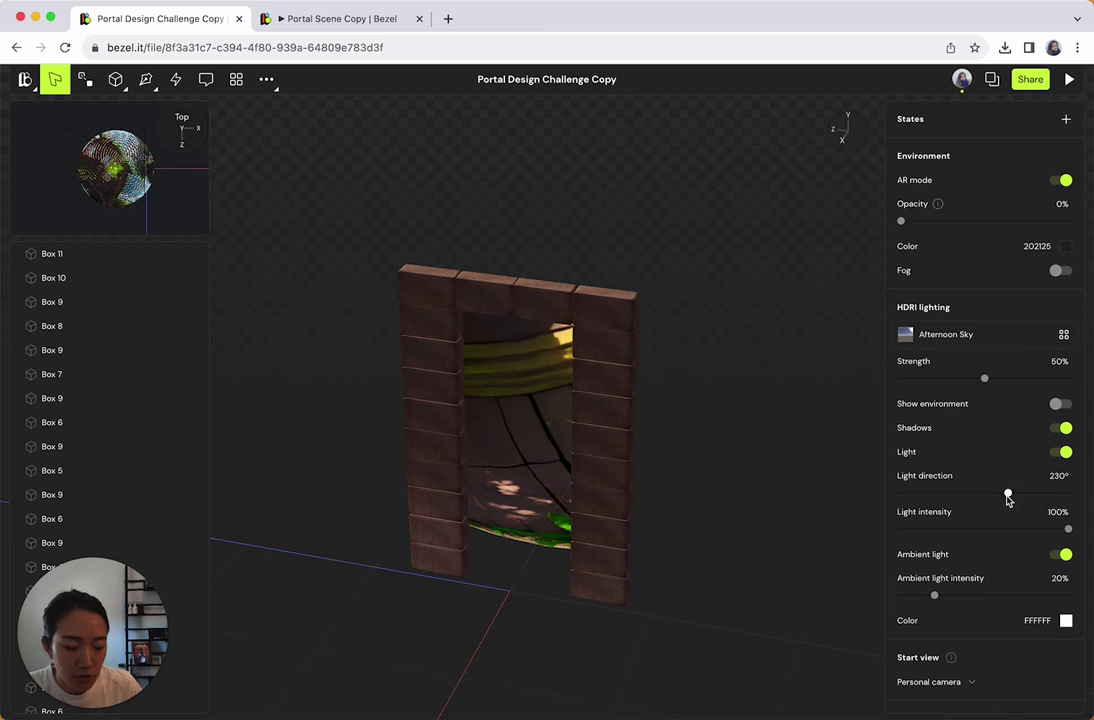
pyautogui.moveTo(1009, 497)
pyautogui.mouseDown()
pyautogui.moveTo(950, 495)
pyautogui.moveTo(1031, 496)
pyautogui.moveTo(992, 499)
pyautogui.mouseUp()
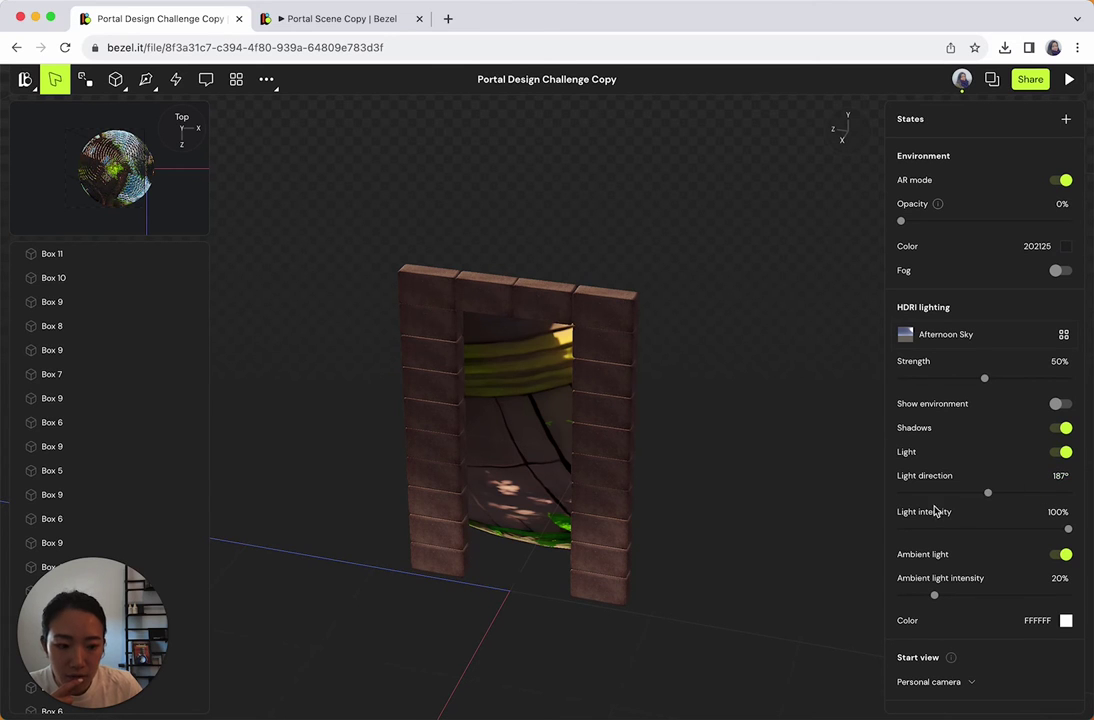
# Step: Unlock Sphere 1 so the jungle-image sphere behind the brick frame can be edited
pyautogui.moveTo(826, 579); pyautogui.dragTo(363, 278)
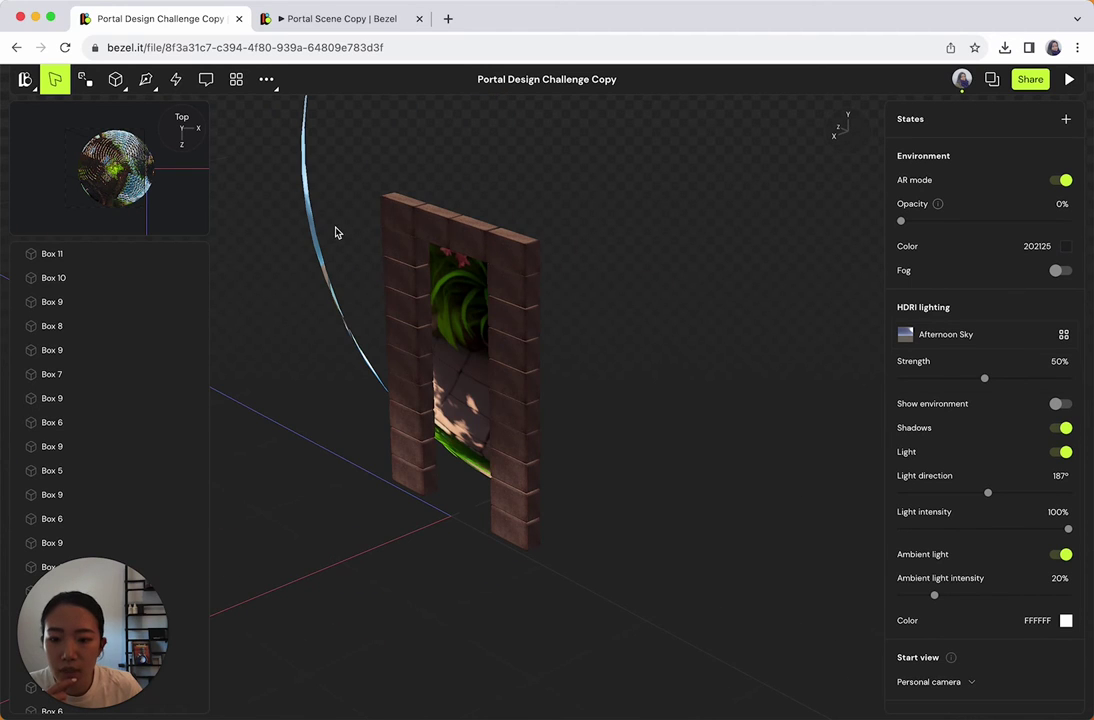
pyautogui.moveTo(782, 581); pyautogui.dragTo(632, 539)
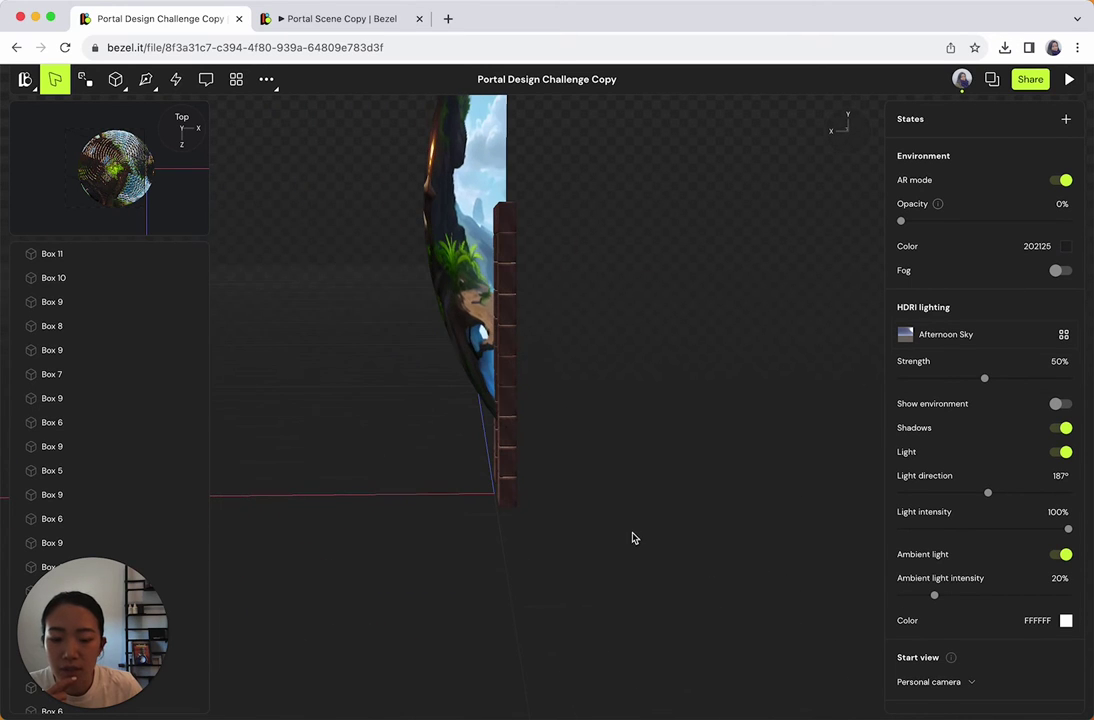
pyautogui.scroll(-5, 142, 332)
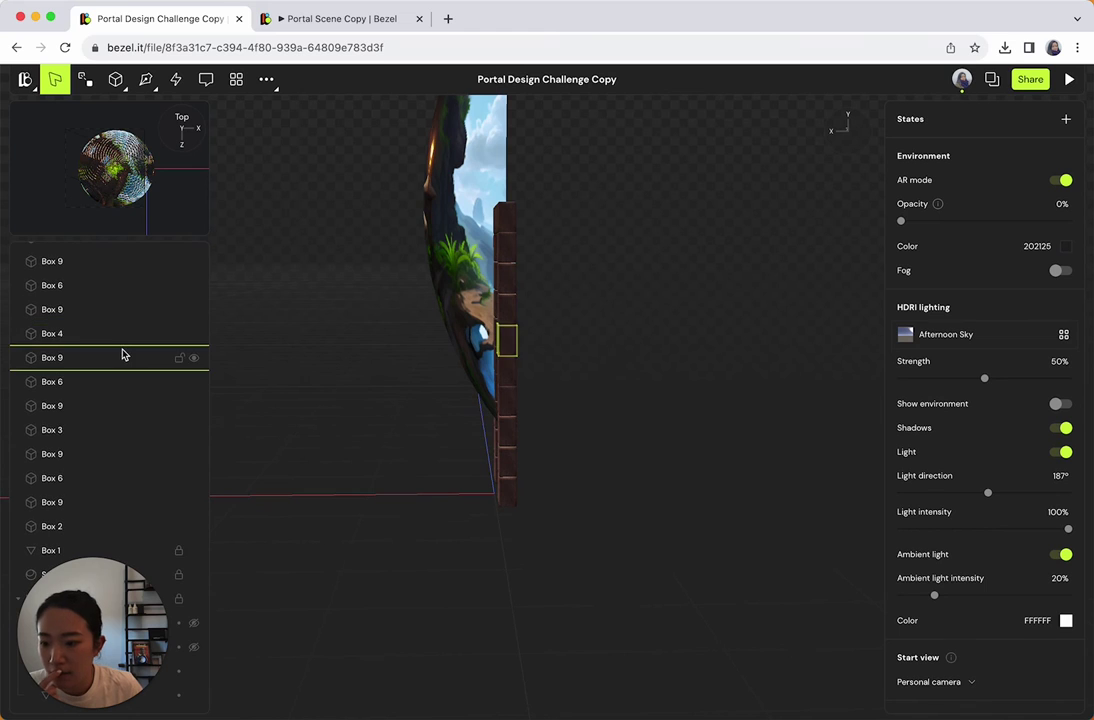
pyautogui.click(132, 574)
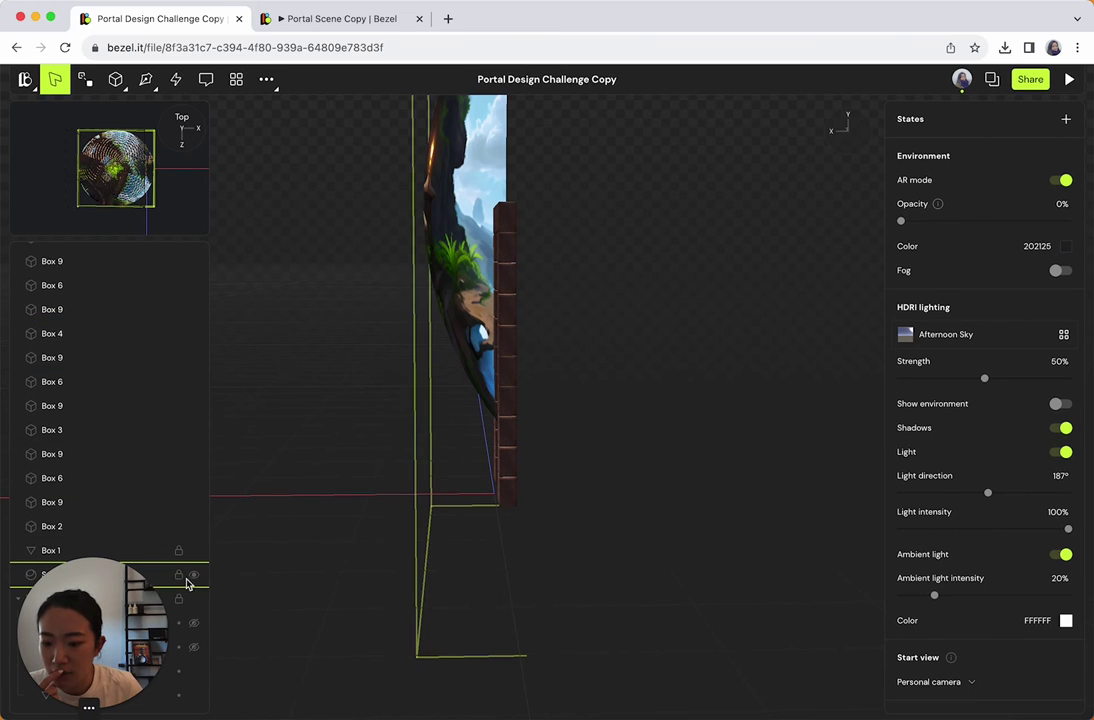
pyautogui.click(290, 452)
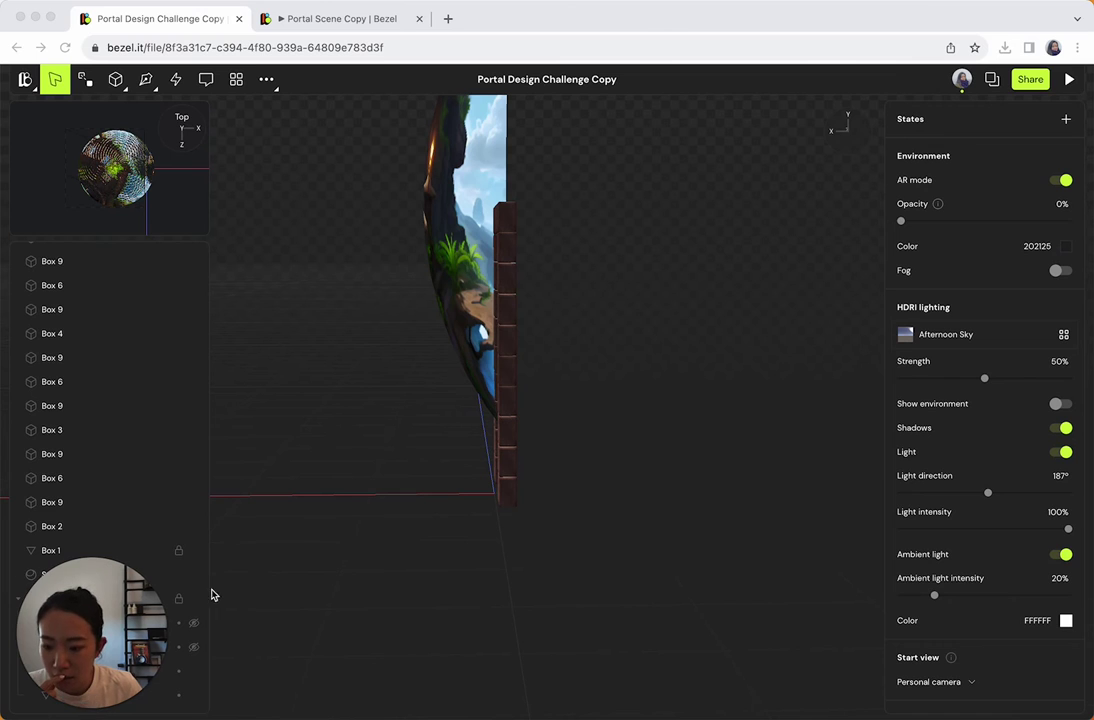
pyautogui.moveTo(120, 561); pyautogui.dragTo(1048, 603)
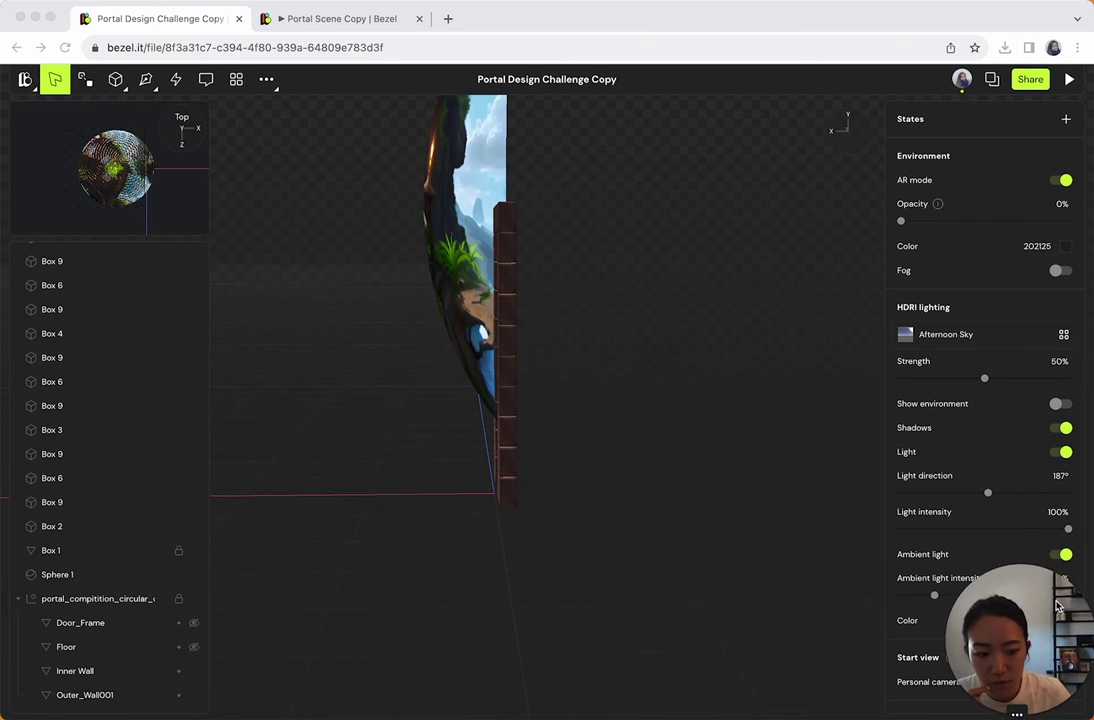
# Step: Reposition Sphere 1 to about X -3.03 m, Y 1.83 m and scale it to about 5.86 m behind the portal
pyautogui.click(60, 575)
pyautogui.moveTo(712, 205); pyautogui.dragTo(809, 190)
pyautogui.moveTo(310, 479); pyautogui.dragTo(649, 165)
pyautogui.moveTo(604, 106); pyautogui.dragTo(610, 178)
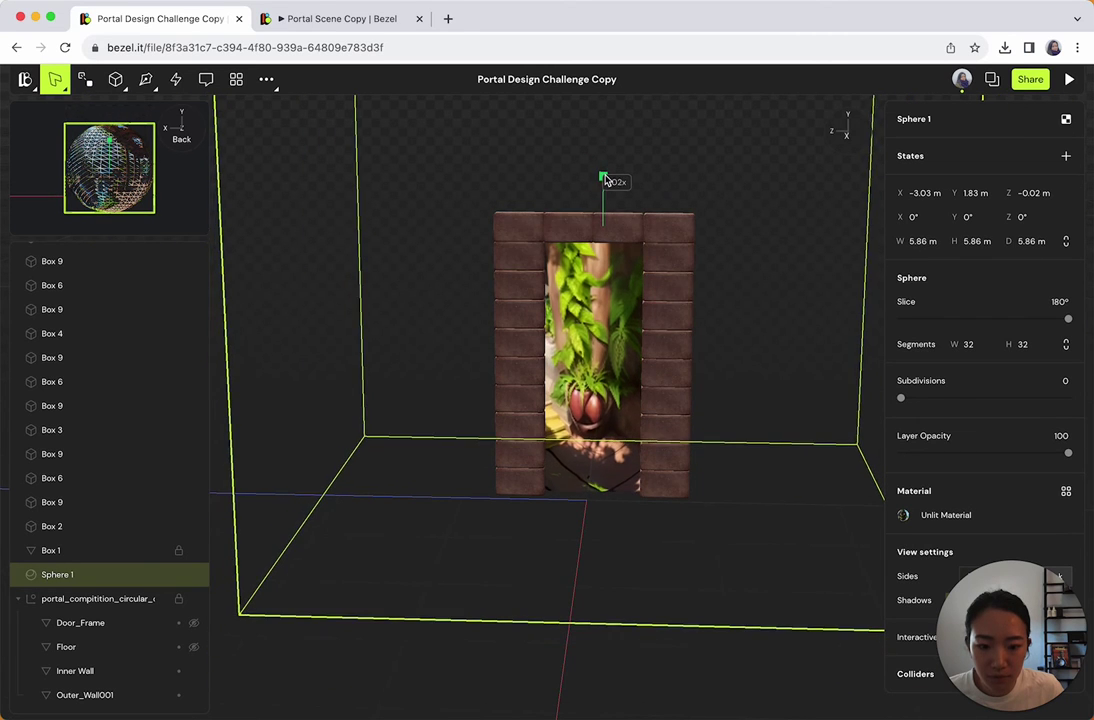
pyautogui.scroll(6, 664, 354)
pyautogui.moveTo(642, 357); pyautogui.dragTo(674, 390)
pyautogui.click(655, 693)
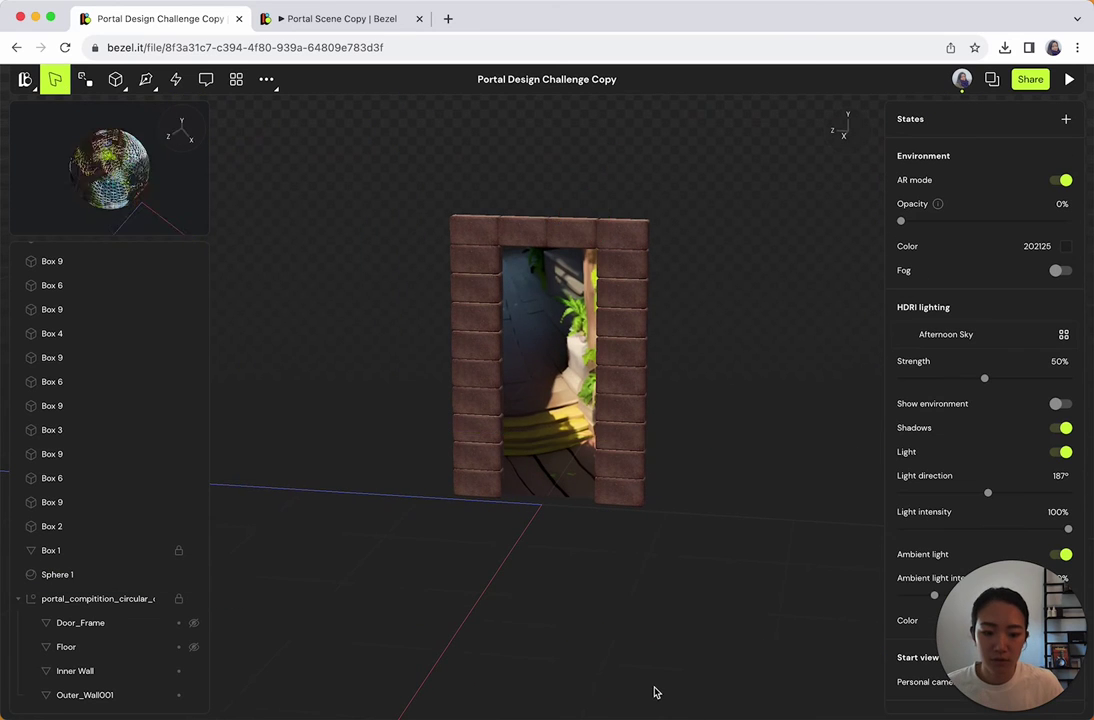
# Step: Examine which part of the sphere image shows through the portal and compare it with the Portal Scene Copy preview
pyautogui.moveTo(655, 693); pyautogui.dragTo(515, 658)
pyautogui.moveTo(600, 207); pyautogui.dragTo(667, 640)
pyautogui.click(575, 302)
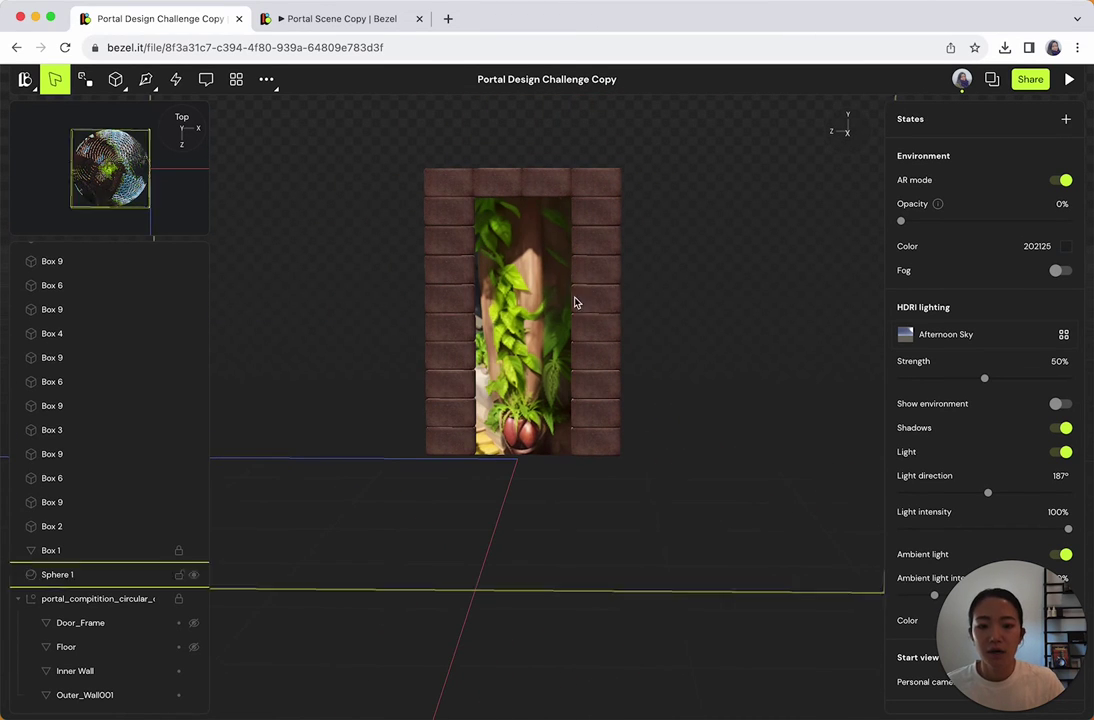
pyautogui.press('Escape')
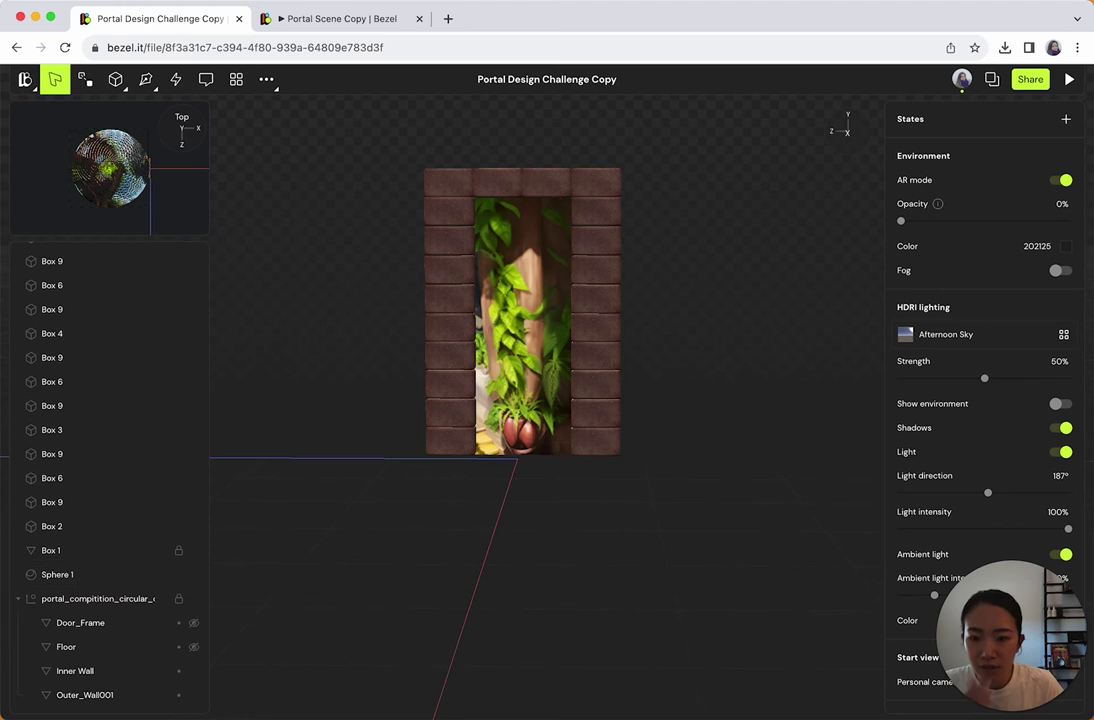
pyautogui.click(325, 25)
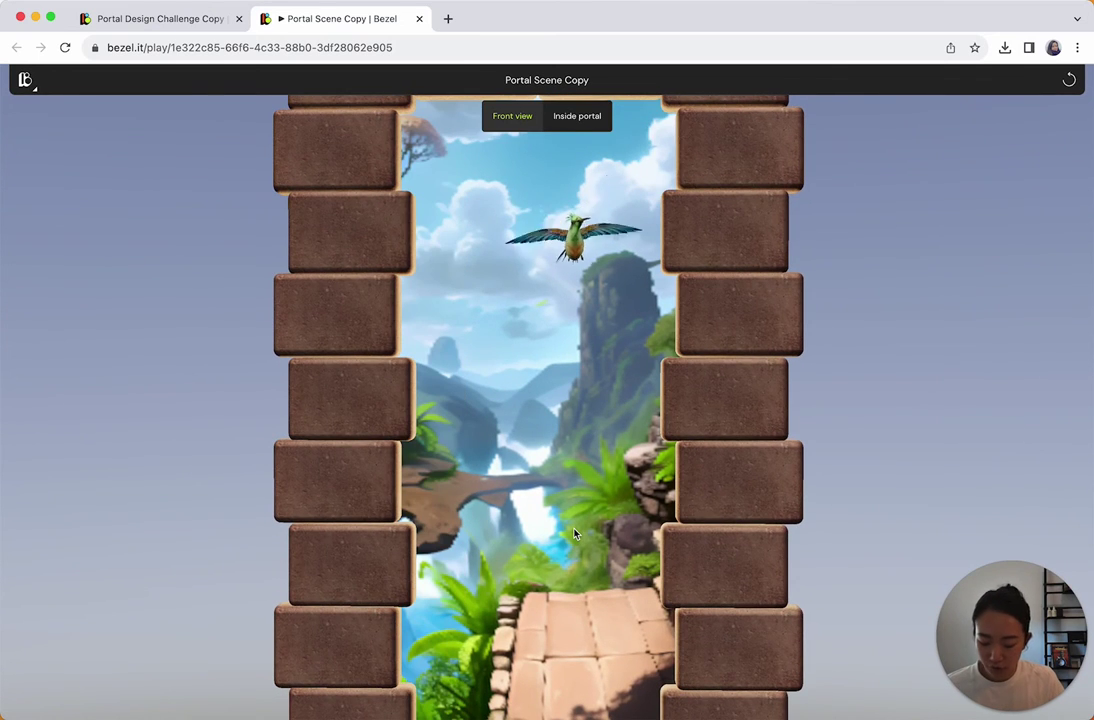
pyautogui.scroll(-3, 573, 529)
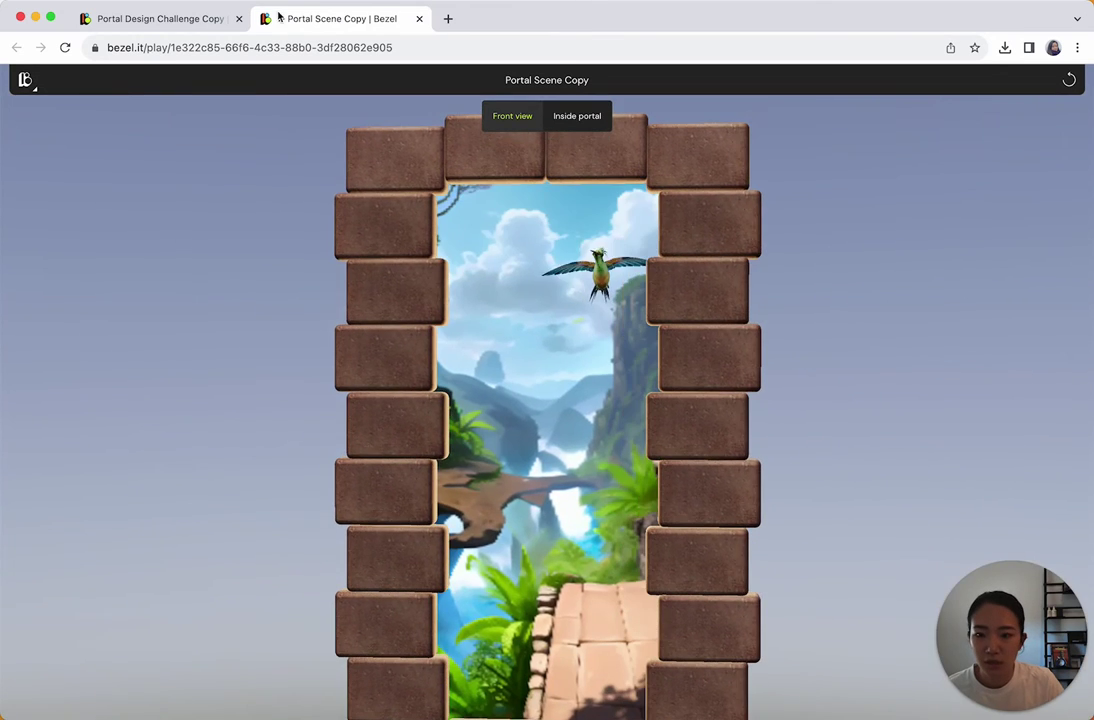
pyautogui.click(127, 20)
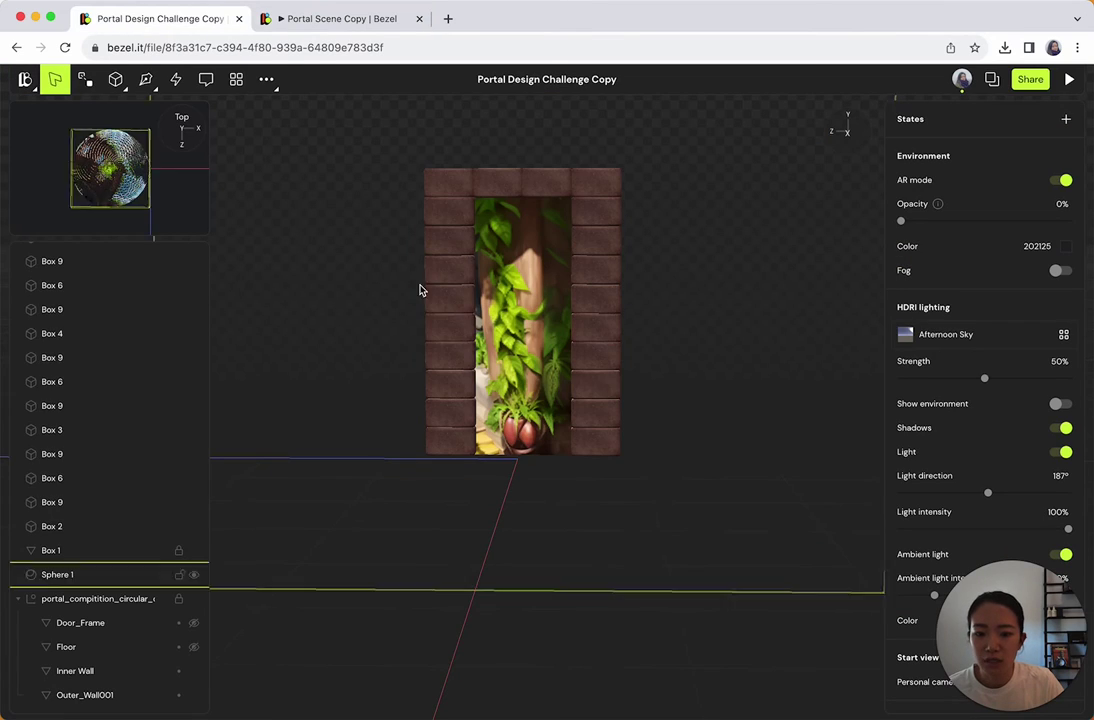
# Step: Set the horizontal offset of the color image in Sphere 1's unlit material to 0.7 and clear the selection
pyautogui.click(83, 582)
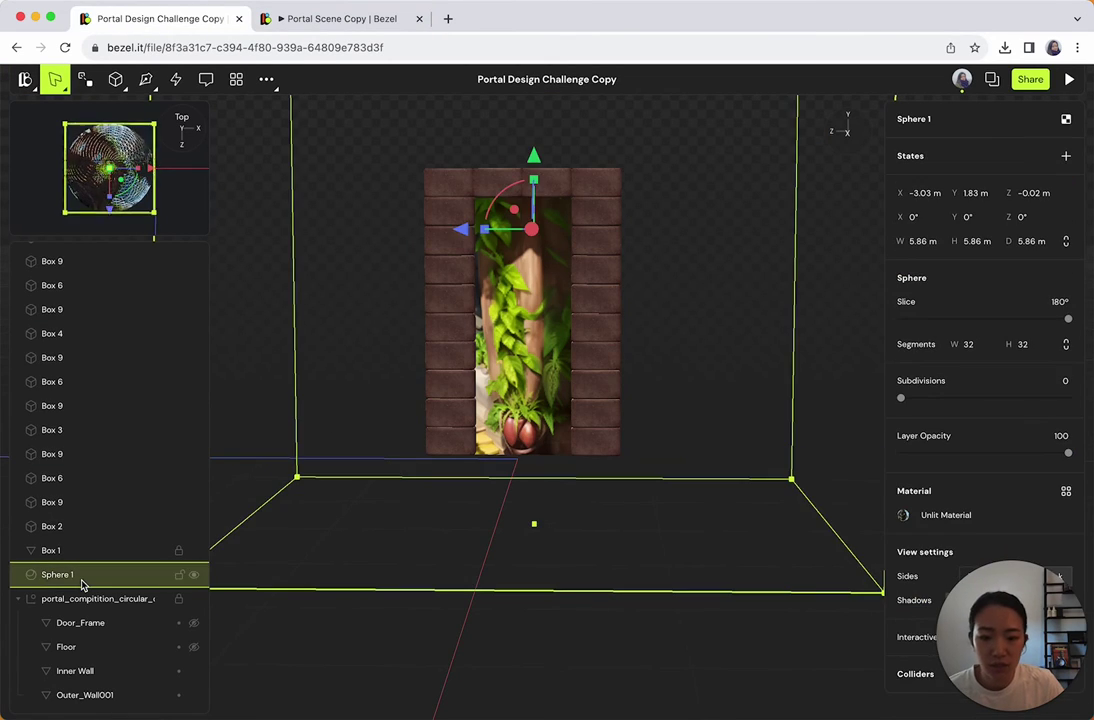
pyautogui.scroll(-5, 586, 532)
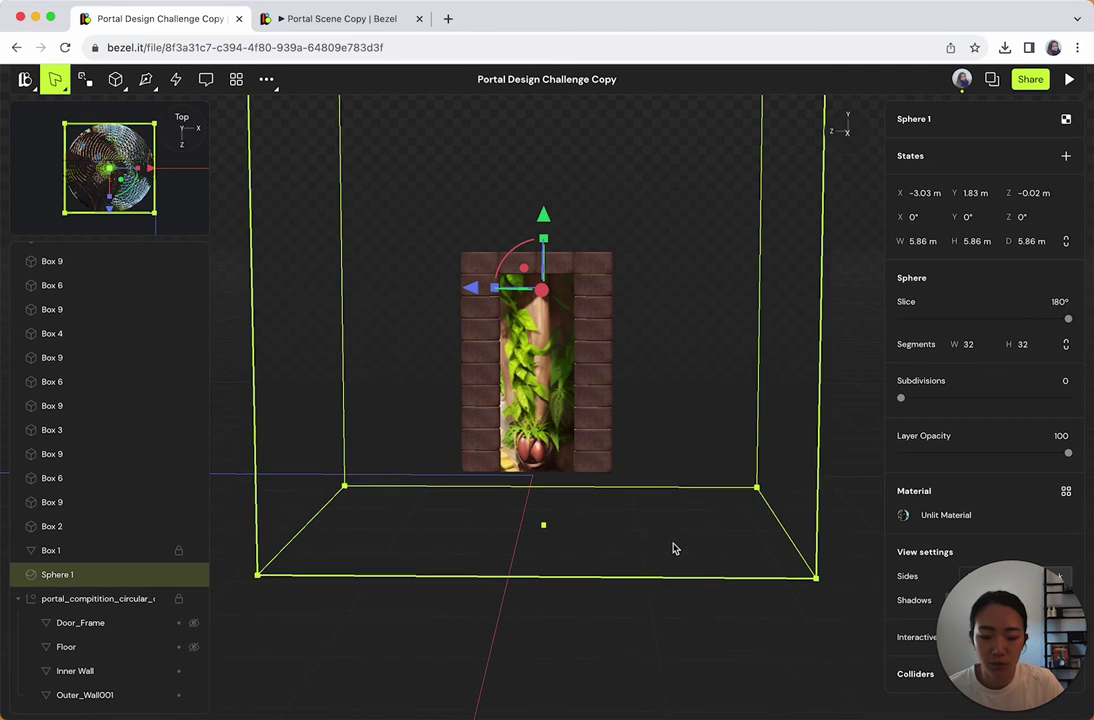
pyautogui.moveTo(674, 544); pyautogui.dragTo(652, 602, button='middle')
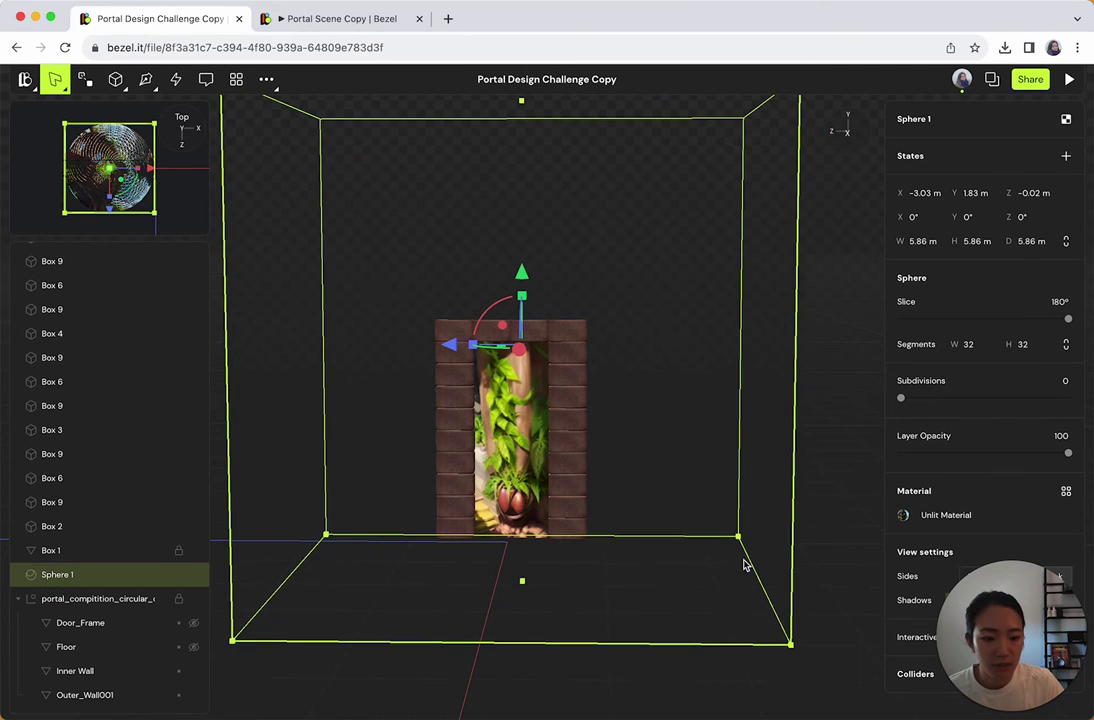
pyautogui.click(903, 516)
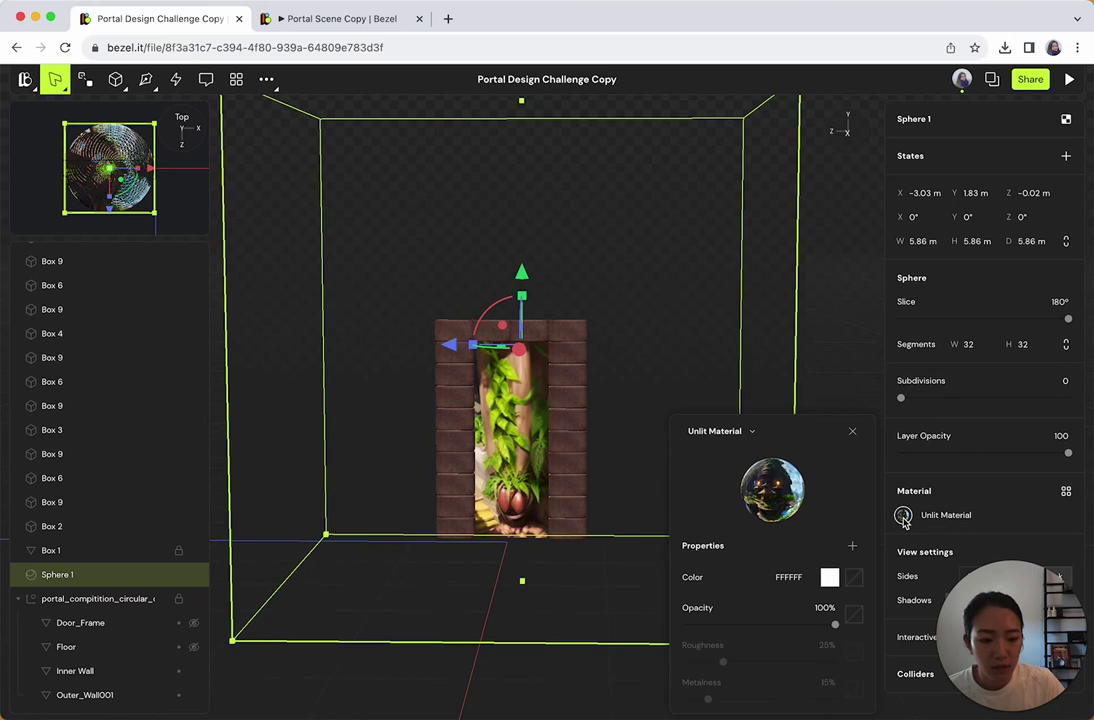
pyautogui.click(855, 580)
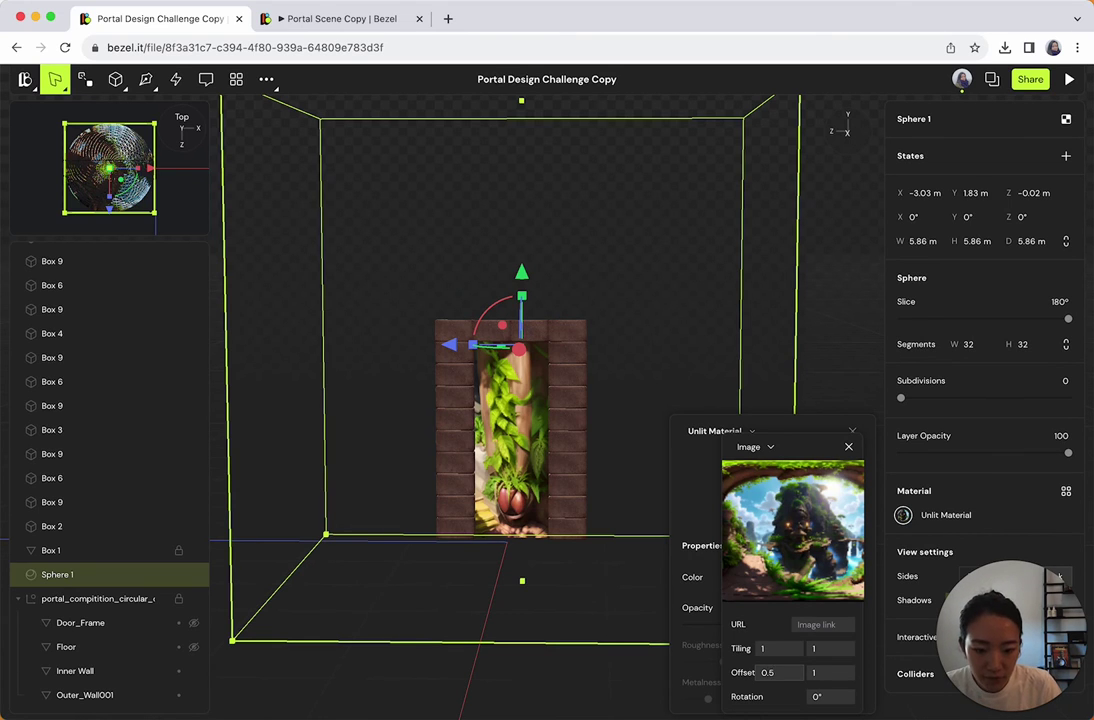
pyautogui.press('Return')
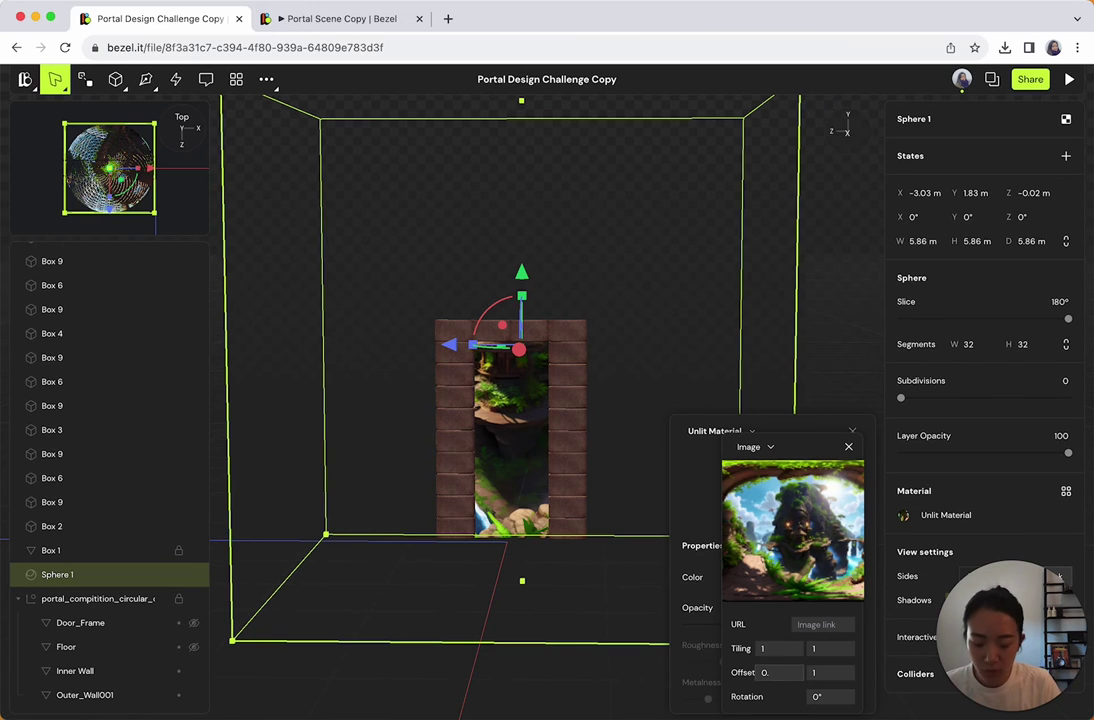
pyautogui.write('7')
pyautogui.click(857, 330)
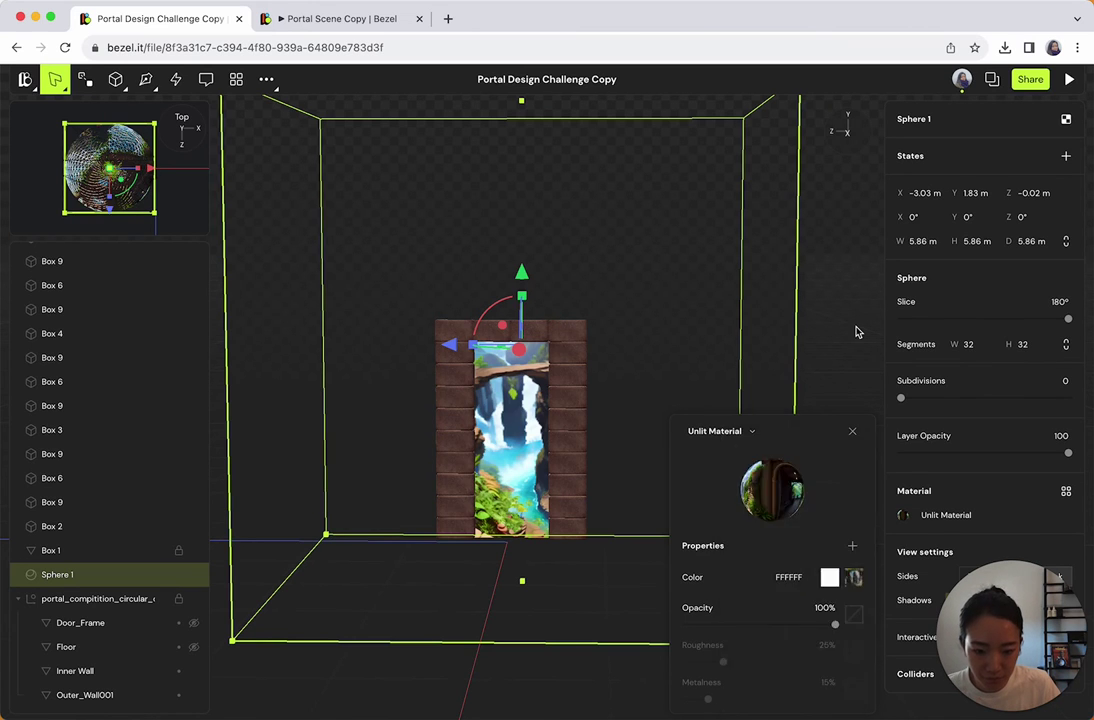
pyautogui.click(857, 330)
pyautogui.moveTo(674, 600); pyautogui.dragTo(745, 522)
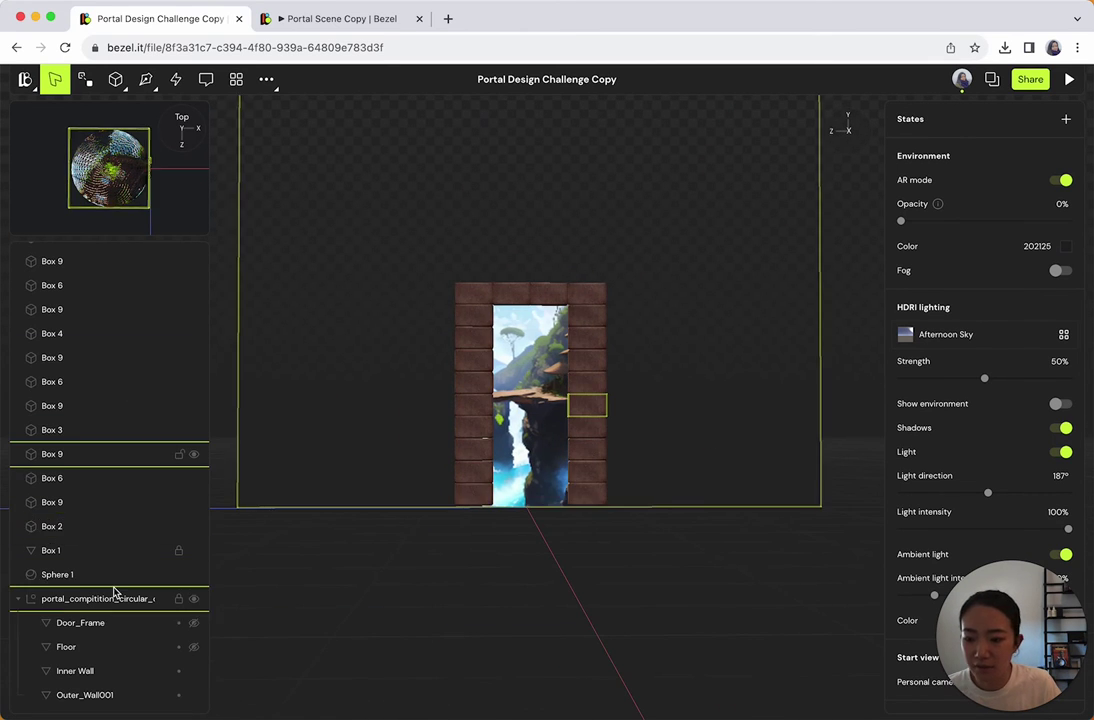
# Step: Group all the portal frame's bricks, from Box 11 to Box 2, and lower the group by about 0.04 m
pyautogui.click(112, 530)
pyautogui.scroll(5, 107, 535)
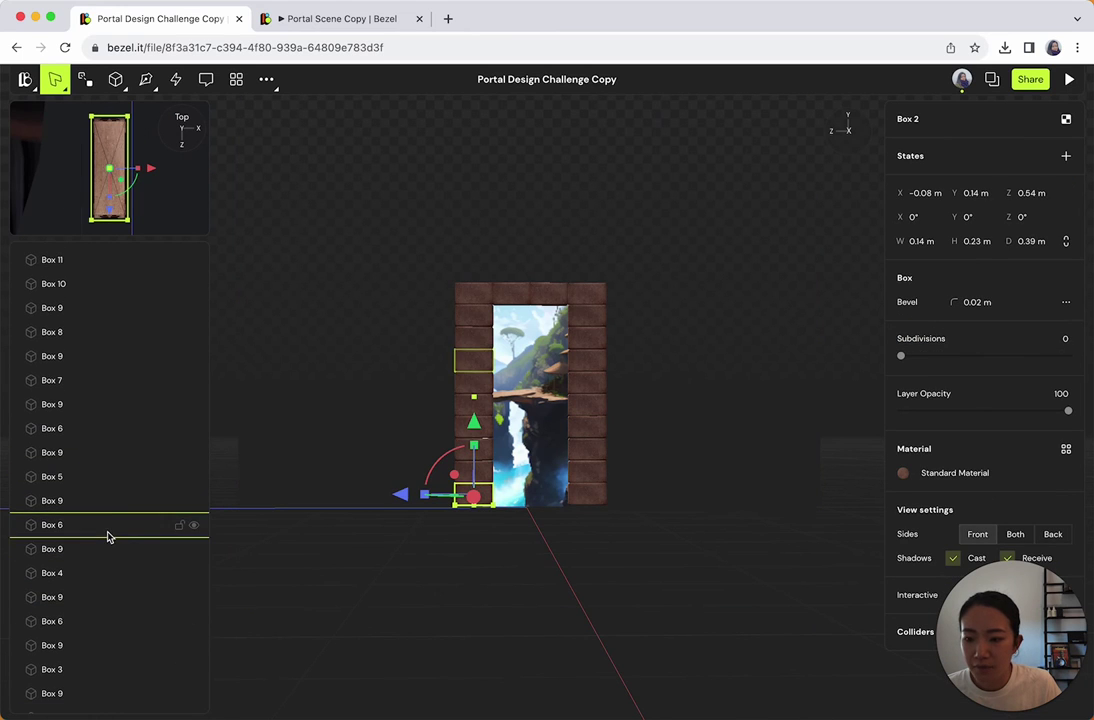
pyautogui.keyDown('shift'); pyautogui.click(121, 262); pyautogui.keyUp('shift')
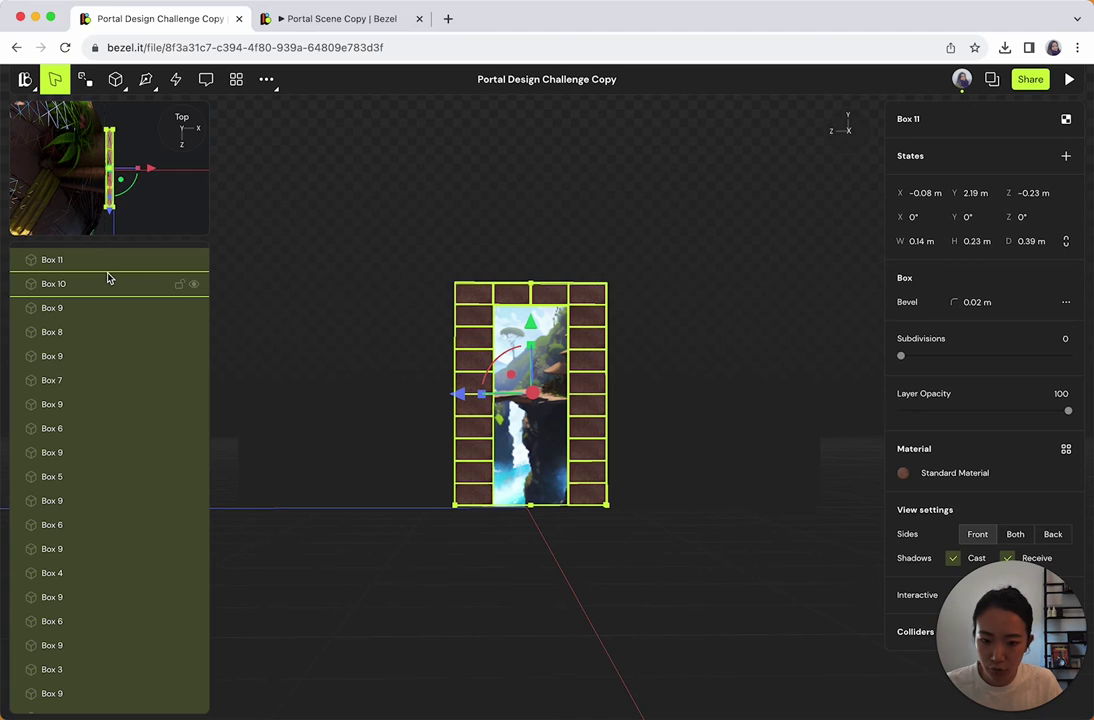
pyautogui.press('super+g')
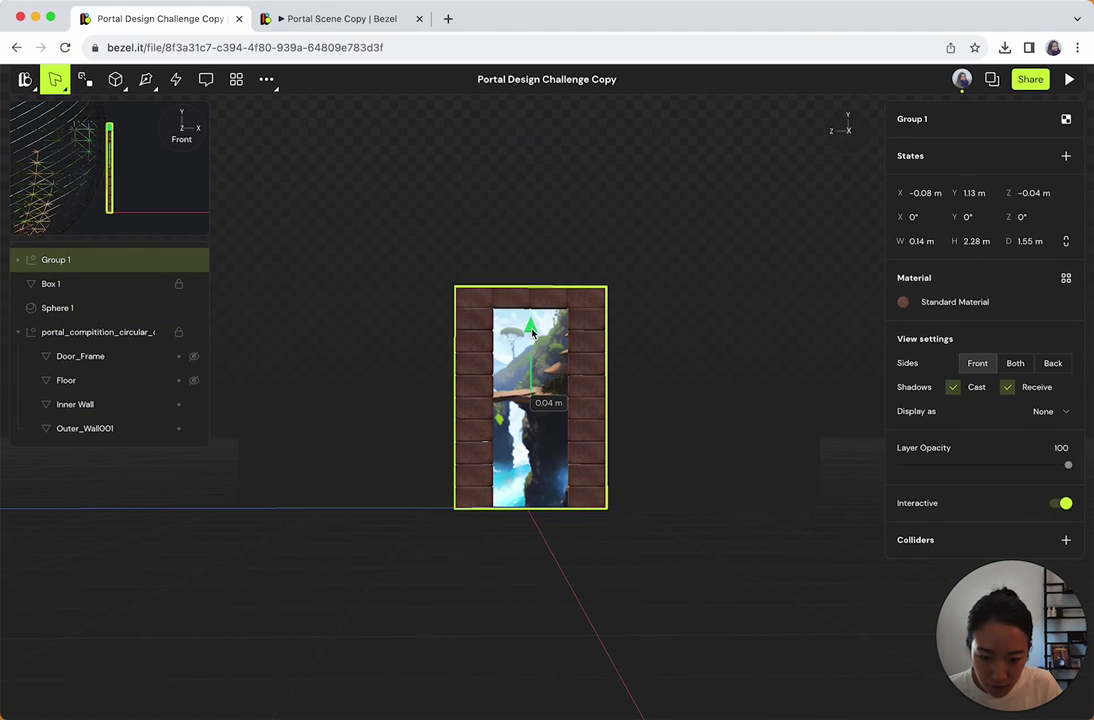
pyautogui.click(651, 648)
pyautogui.moveTo(651, 643); pyautogui.dragTo(624, 656)
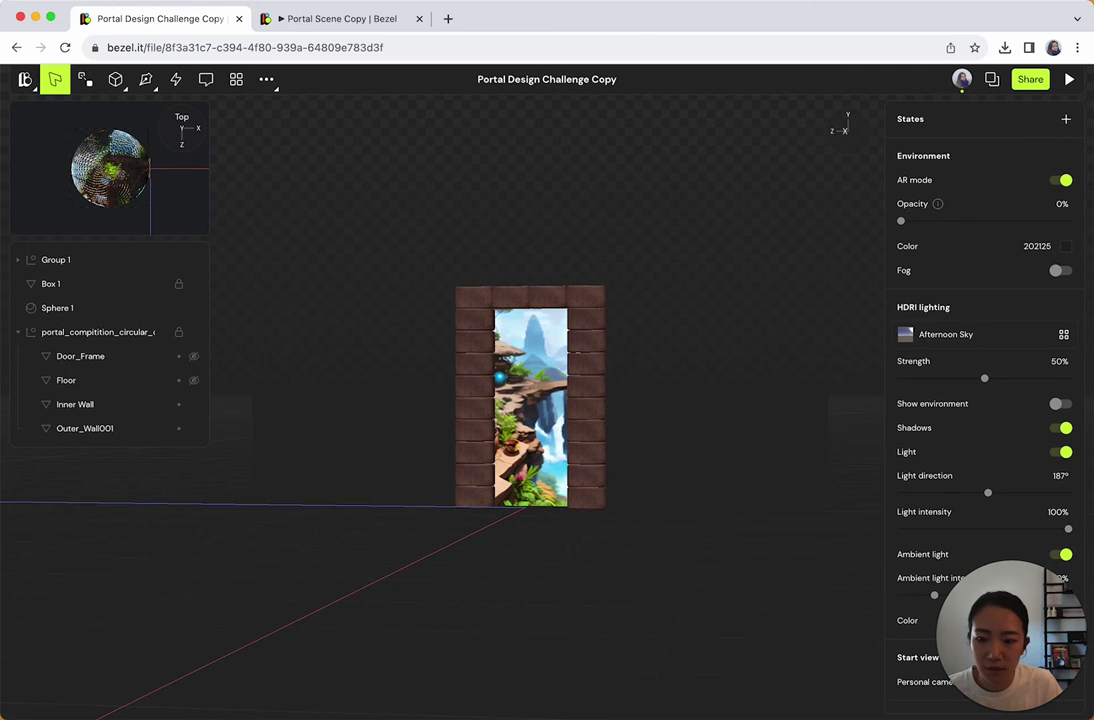
# Step: Rename the brick group as Gate and Sphere 1 as Skybox
pyautogui.doubleClick(54, 265)
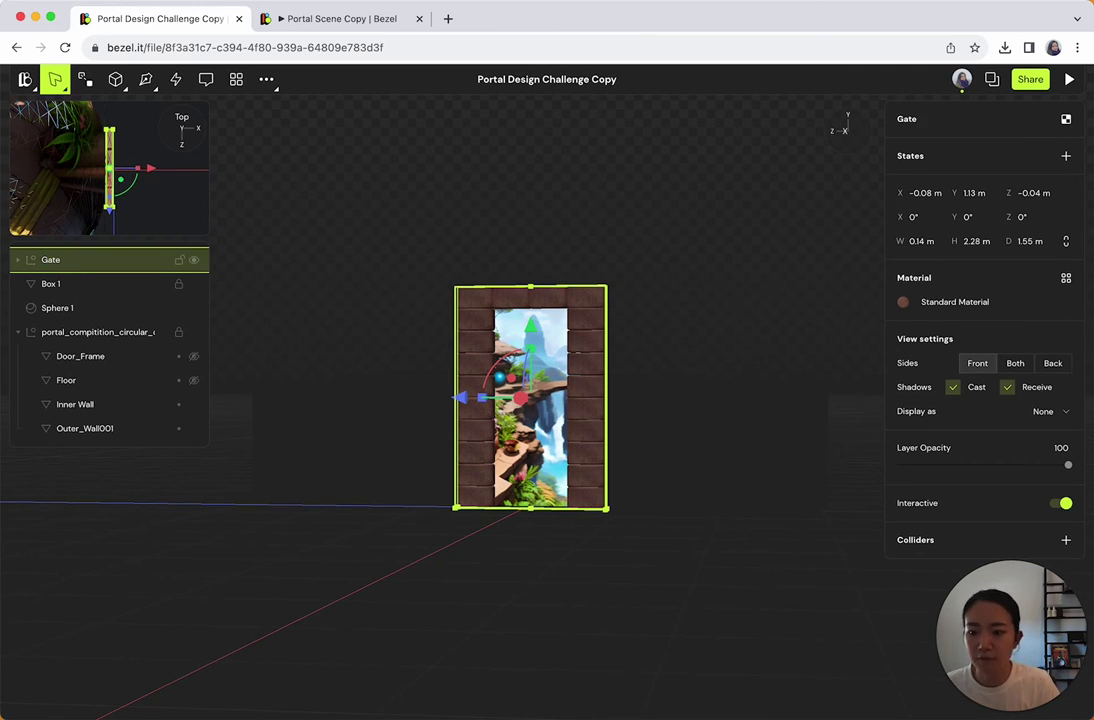
pyautogui.doubleClick(58, 309)
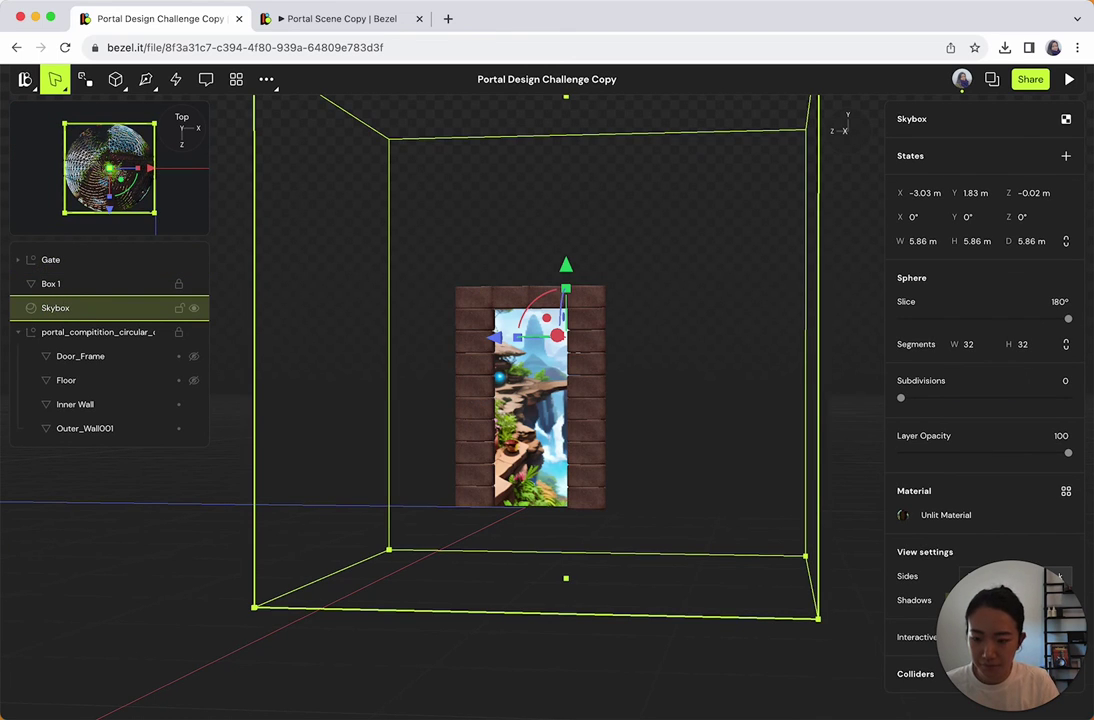
pyautogui.moveTo(386, 640); pyautogui.dragTo(490, 642)
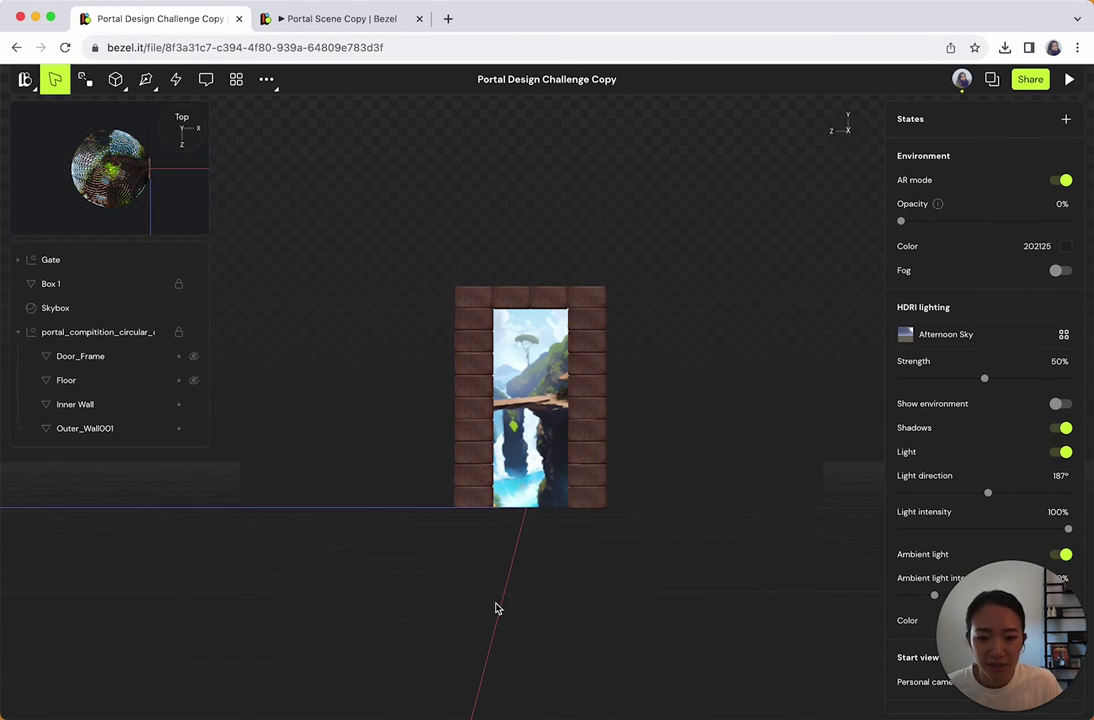
# Step: Lock the Skybox and Gate layers
pyautogui.click(580, 527)
pyautogui.click(183, 594)
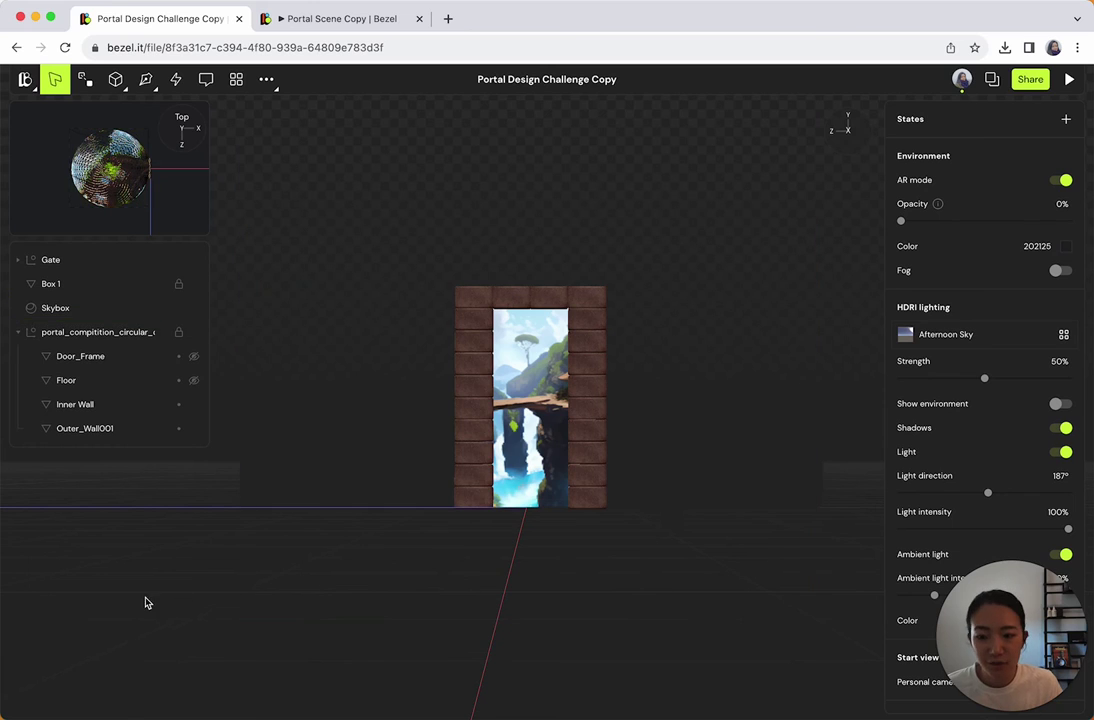
pyautogui.click(179, 310)
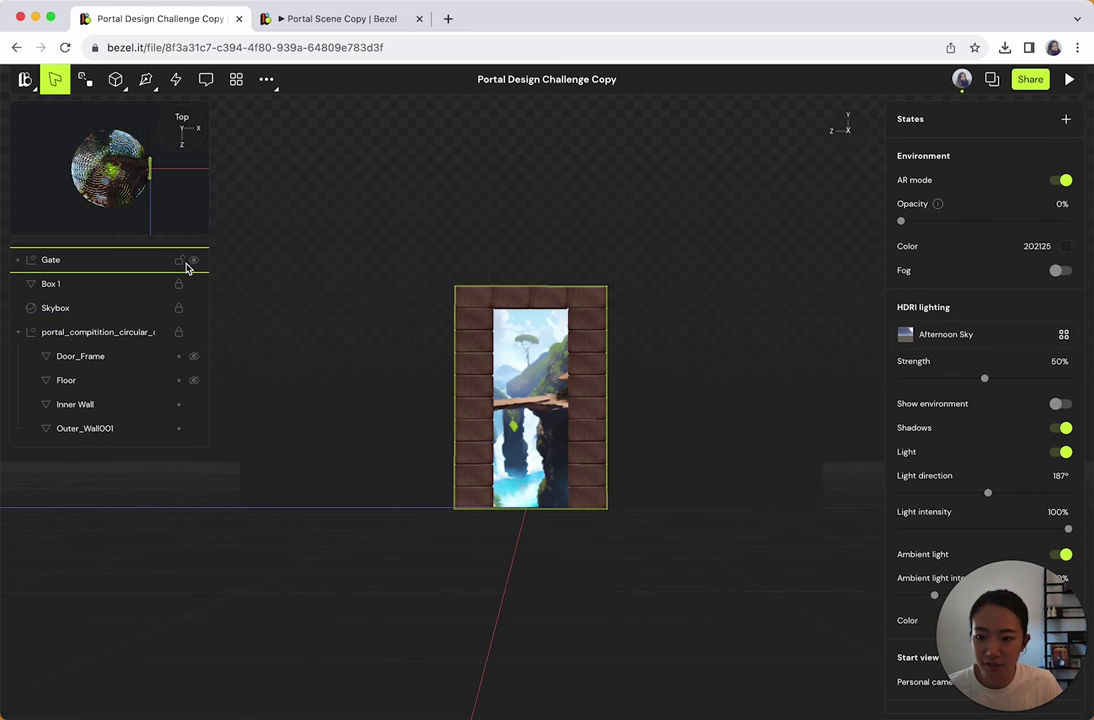
pyautogui.click(179, 261)
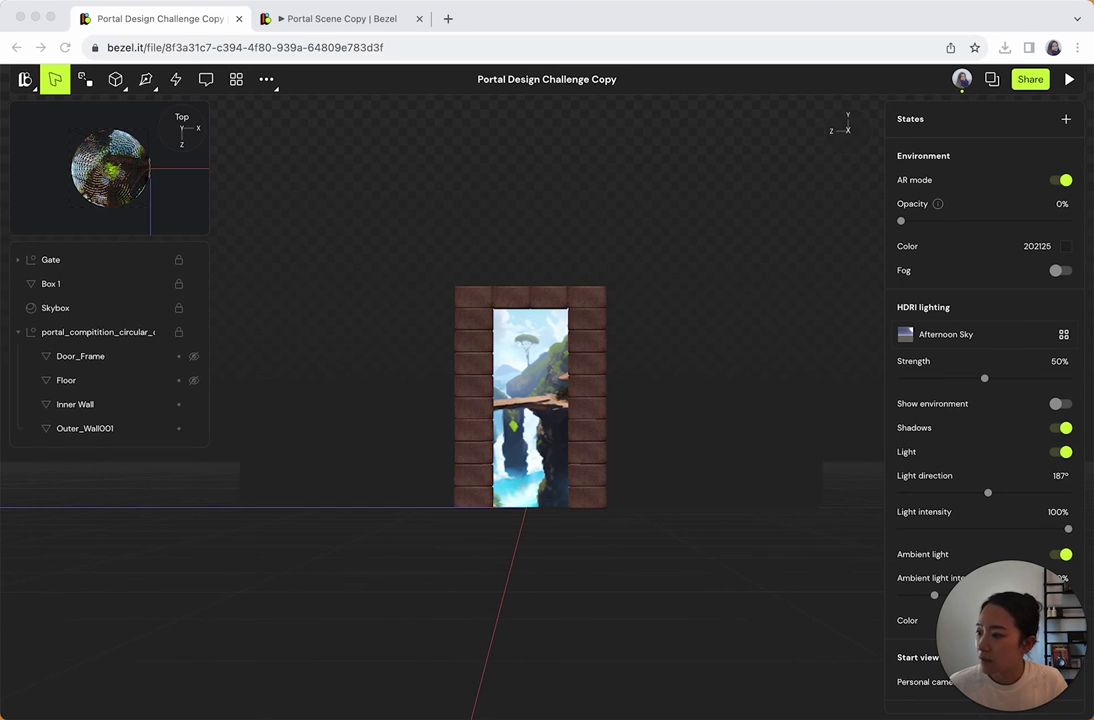
# Step: Import the hummingbird__flying model file into the scene
pyautogui.moveTo(7, 379); pyautogui.dragTo(520, 547)
pyautogui.scroll(-4, 522, 548)
pyautogui.click(641, 559)
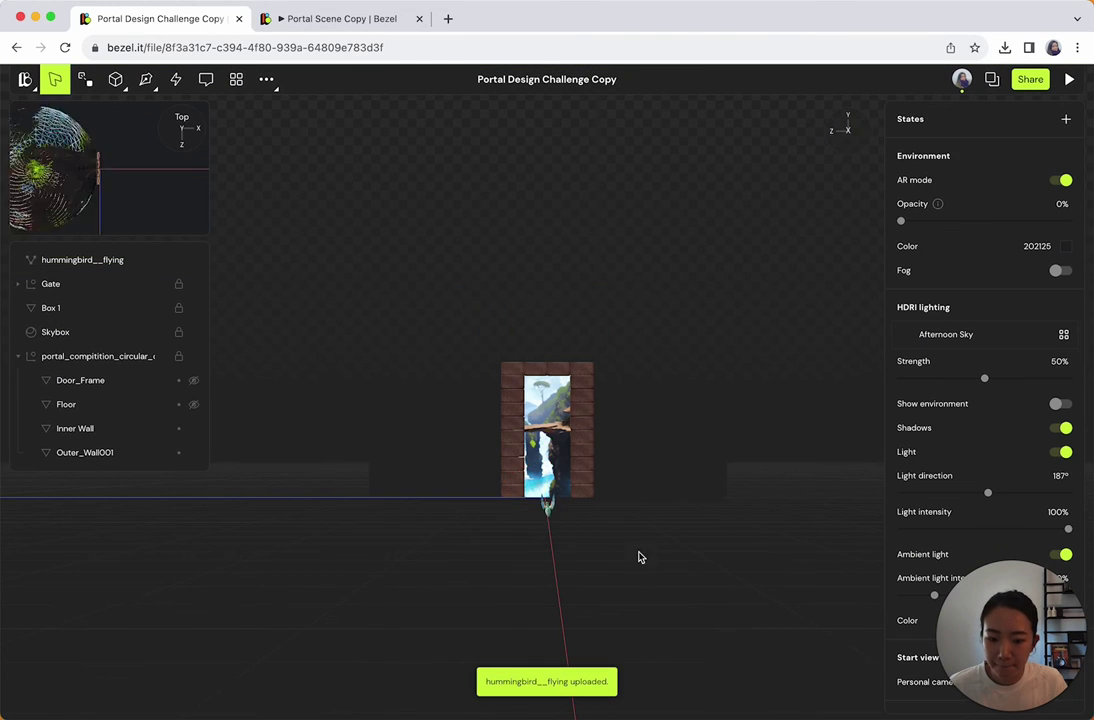
# Step: Move the hummingbird model close to the front of the portal, to about X 1.03 m and Y 1.05 m
pyautogui.moveTo(640, 557); pyautogui.dragTo(563, 555)
pyautogui.click(403, 510)
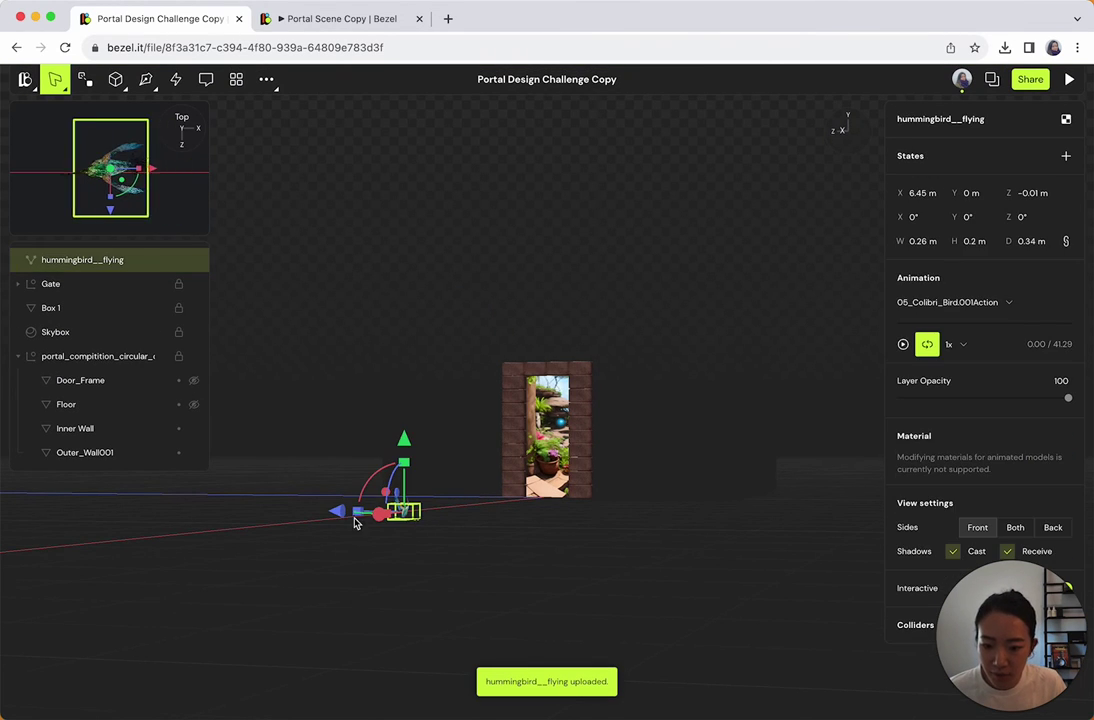
pyautogui.moveTo(384, 512); pyautogui.dragTo(522, 498)
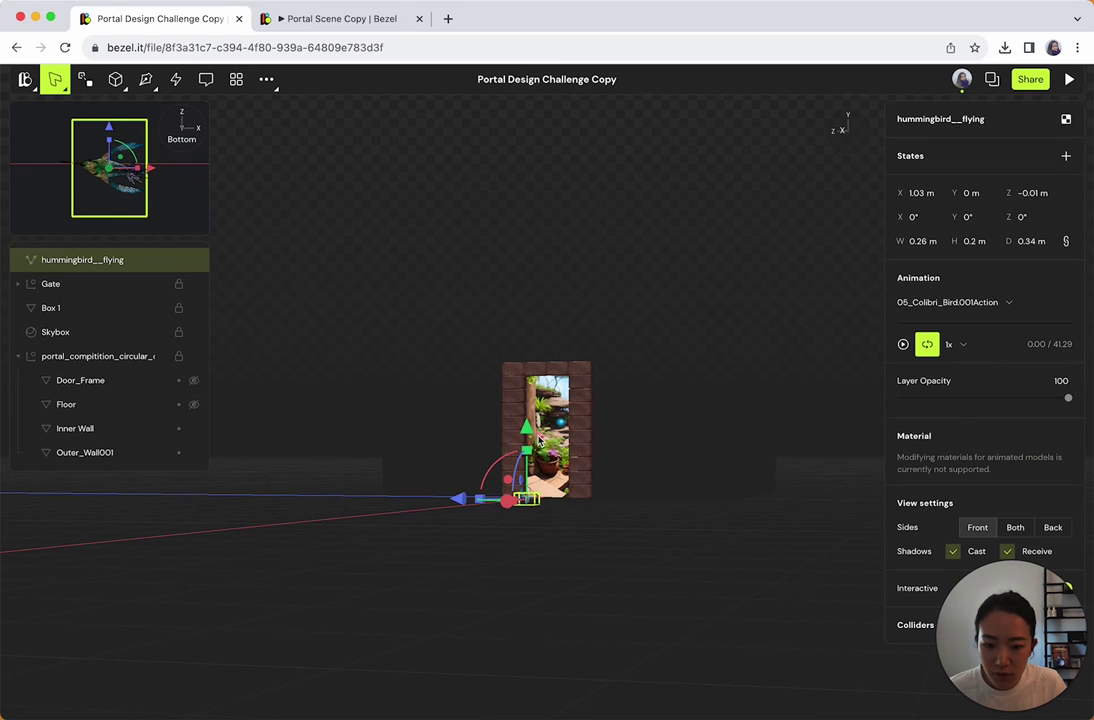
pyautogui.moveTo(528, 437); pyautogui.dragTo(527, 380)
# Step: Play the hummingbird's 05_Colibri_Bird.001Action animation and view the model up close
pyautogui.scroll(10, 524, 447)
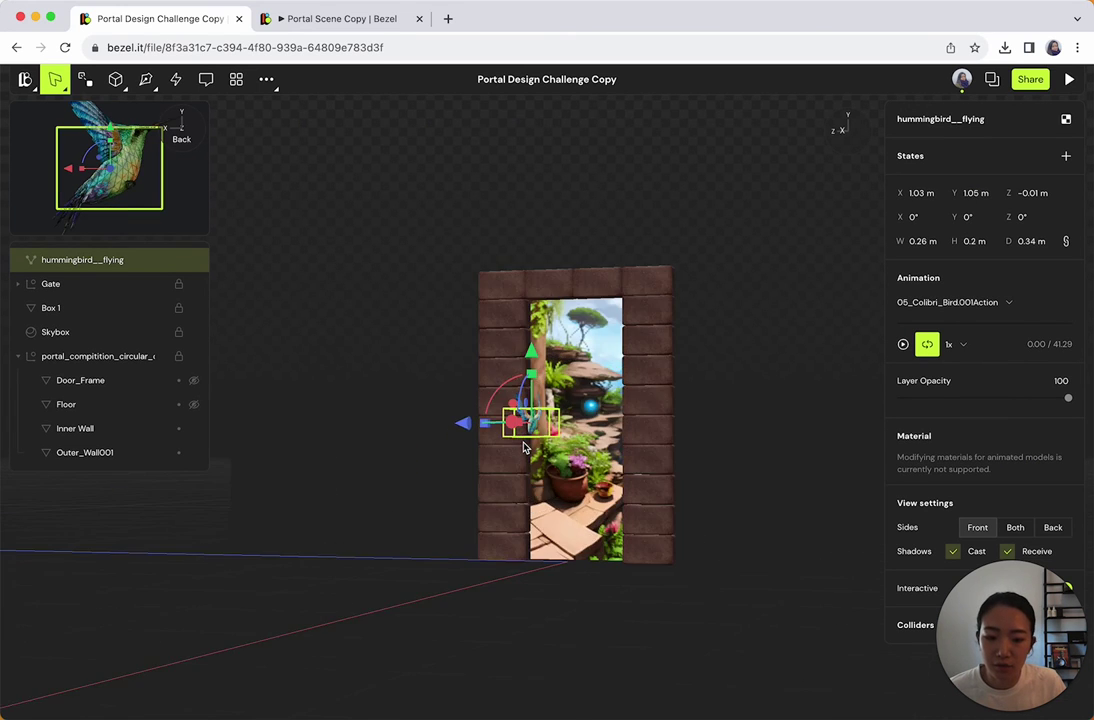
pyautogui.scroll(-5, 524, 447)
pyautogui.moveTo(508, 474); pyautogui.dragTo(711, 503)
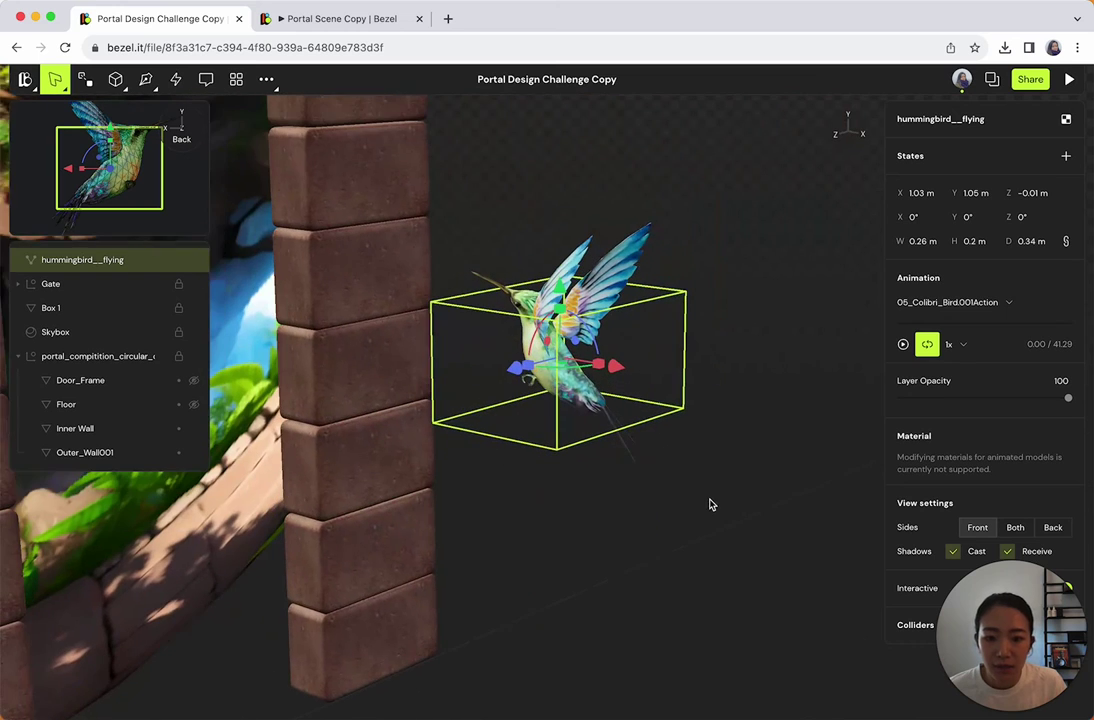
pyautogui.click(903, 344)
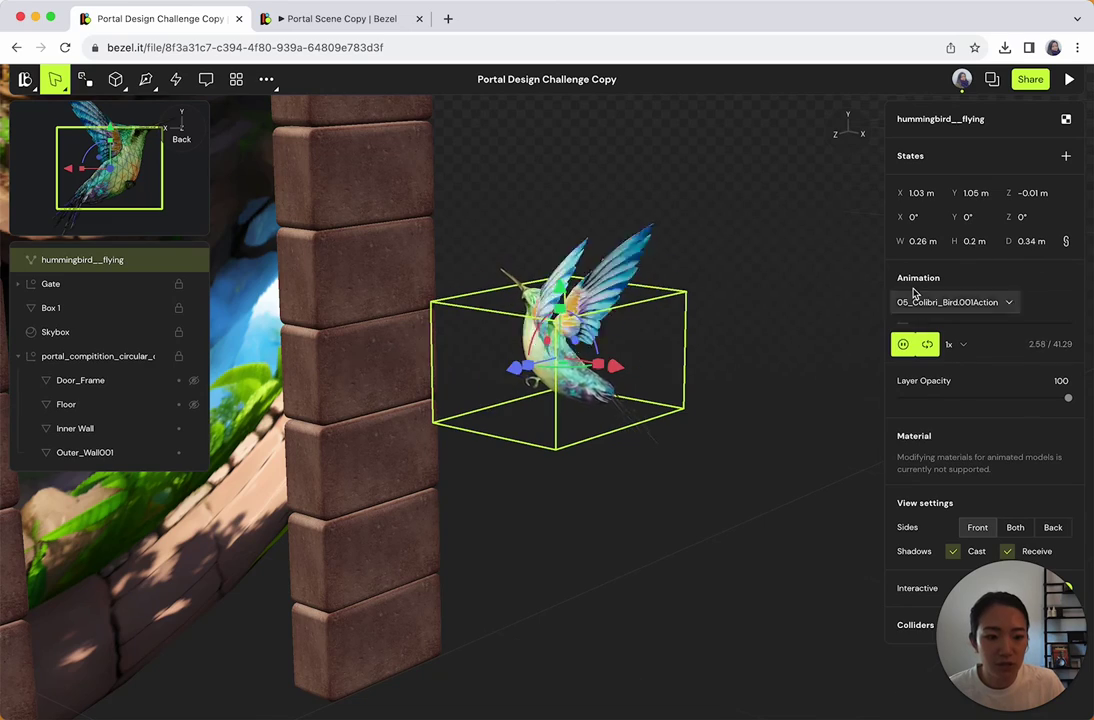
# Step: Move the hummingbird behind the brick frame to about X -1.14 m, Y 1.37 m, Z -0.08 m
pyautogui.moveTo(669, 491); pyautogui.dragTo(571, 494)
pyautogui.scroll(-5, 571, 436)
pyautogui.moveTo(571, 436); pyautogui.dragTo(367, 527)
pyautogui.scroll(-4, 677, 508)
pyautogui.moveTo(637, 573); pyautogui.dragTo(487, 560)
pyautogui.moveTo(262, 480); pyautogui.dragTo(274, 481)
pyautogui.moveTo(350, 410); pyautogui.dragTo(355, 351)
pyautogui.moveTo(755, 522); pyautogui.dragTo(908, 446, button='right')
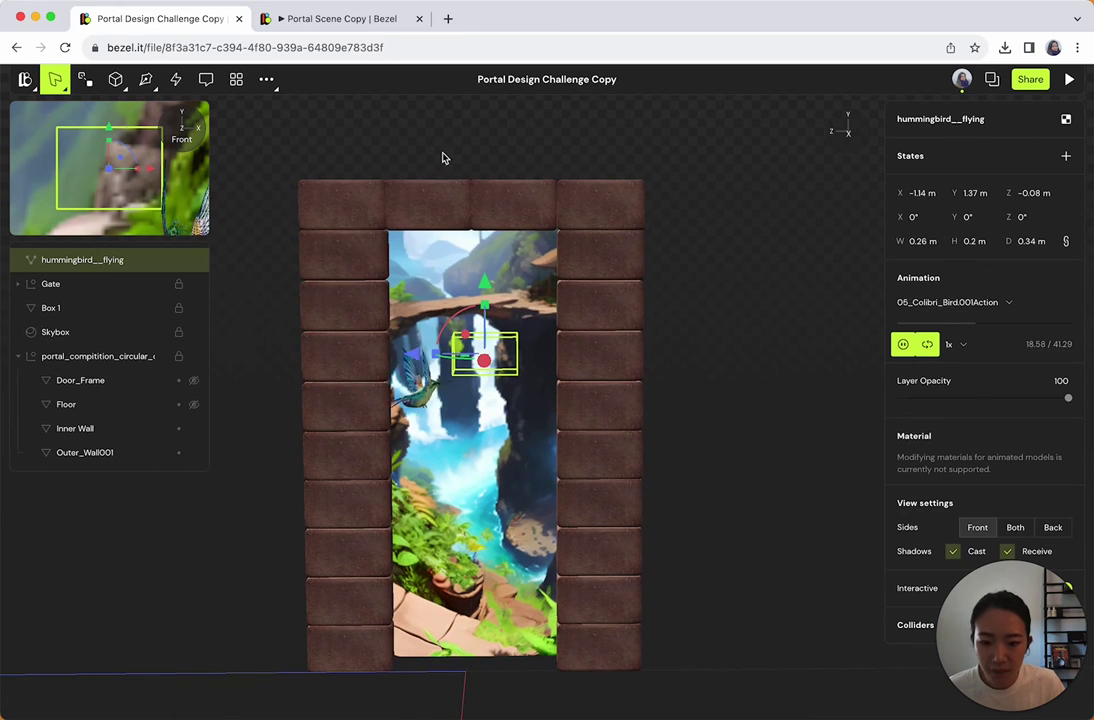
# Step: Lower the hummingbird within the portal opening and clear the selection
pyautogui.moveTo(487, 306); pyautogui.dragTo(490, 369)
pyautogui.moveTo(648, 408); pyautogui.dragTo(804, 378, button='right')
pyautogui.click(758, 510)
pyautogui.moveTo(750, 592); pyautogui.dragTo(758, 493, button='right')
# Step: Examine the hummingbird through the portal from slightly different angles and compare the scene with the Portal Scene Copy preview
pyautogui.moveTo(759, 498); pyautogui.dragTo(762, 567)
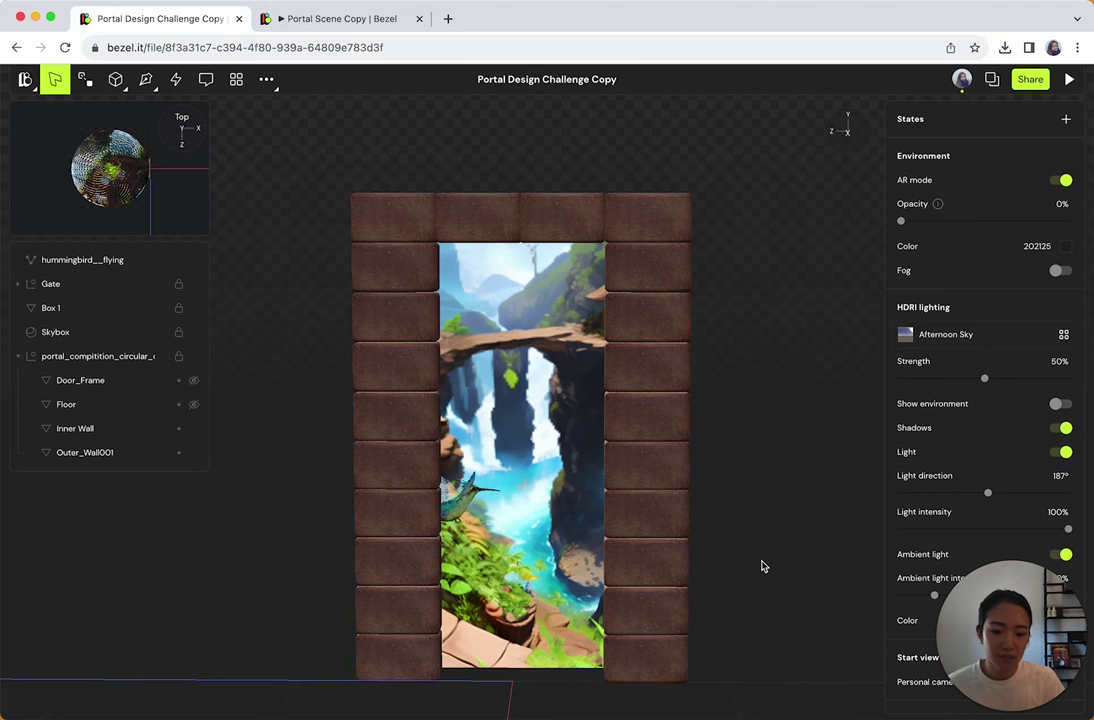
pyautogui.moveTo(762, 567); pyautogui.dragTo(733, 582)
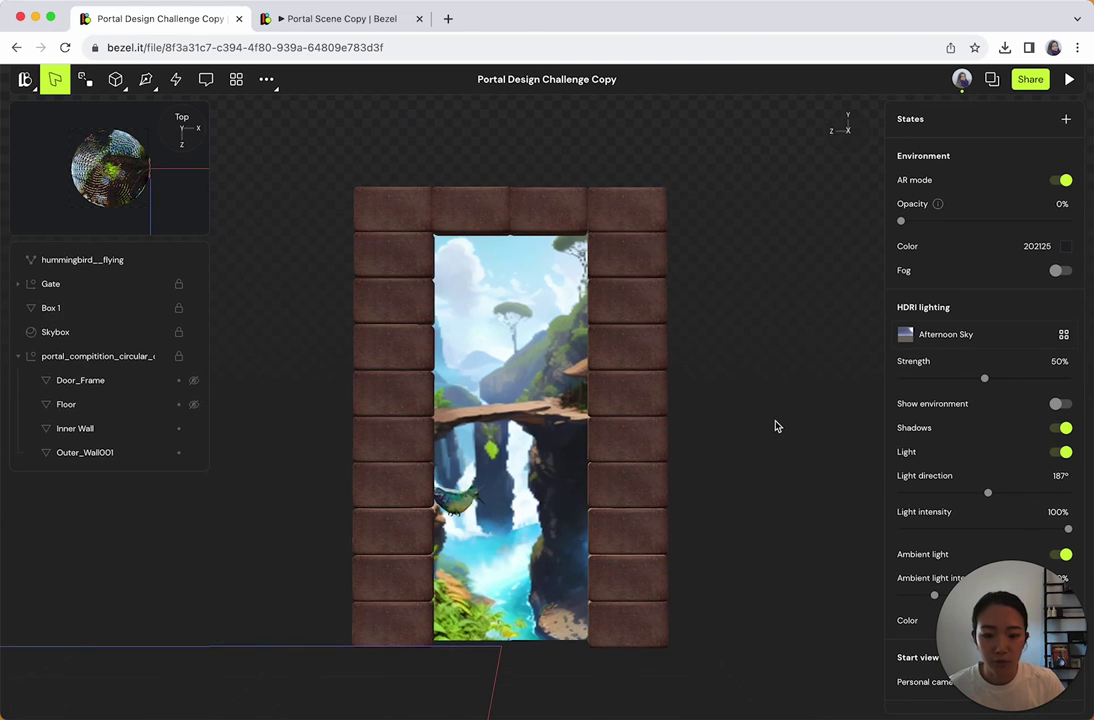
pyautogui.moveTo(769, 464); pyautogui.dragTo(767, 408)
pyautogui.click(317, 14)
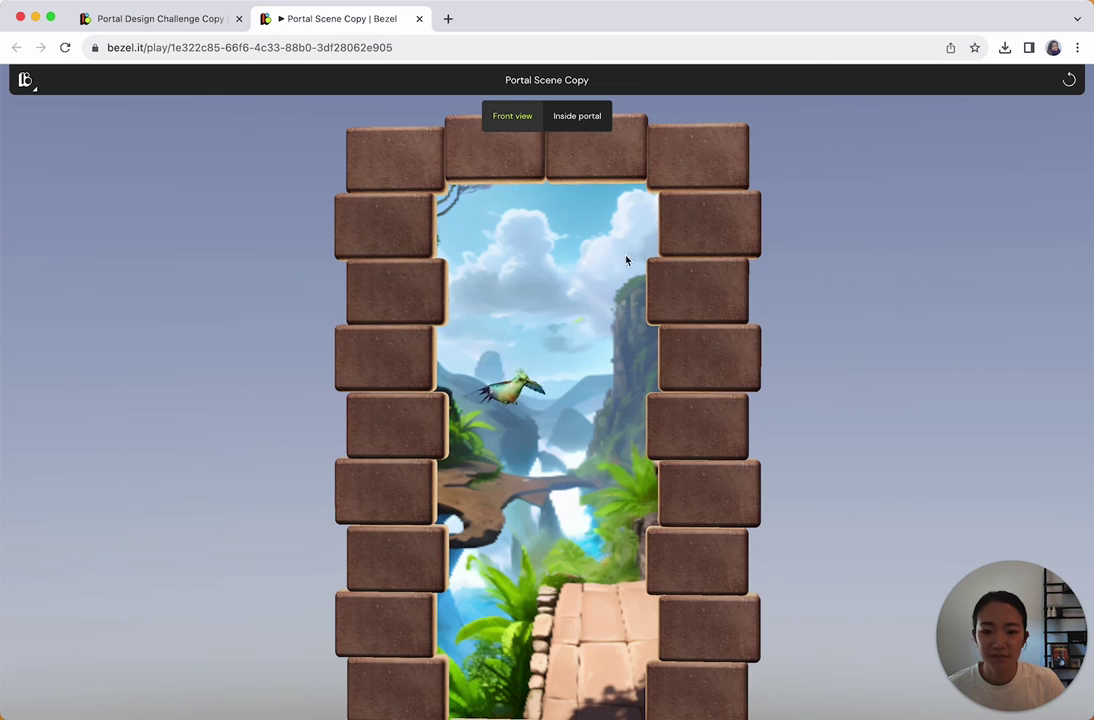